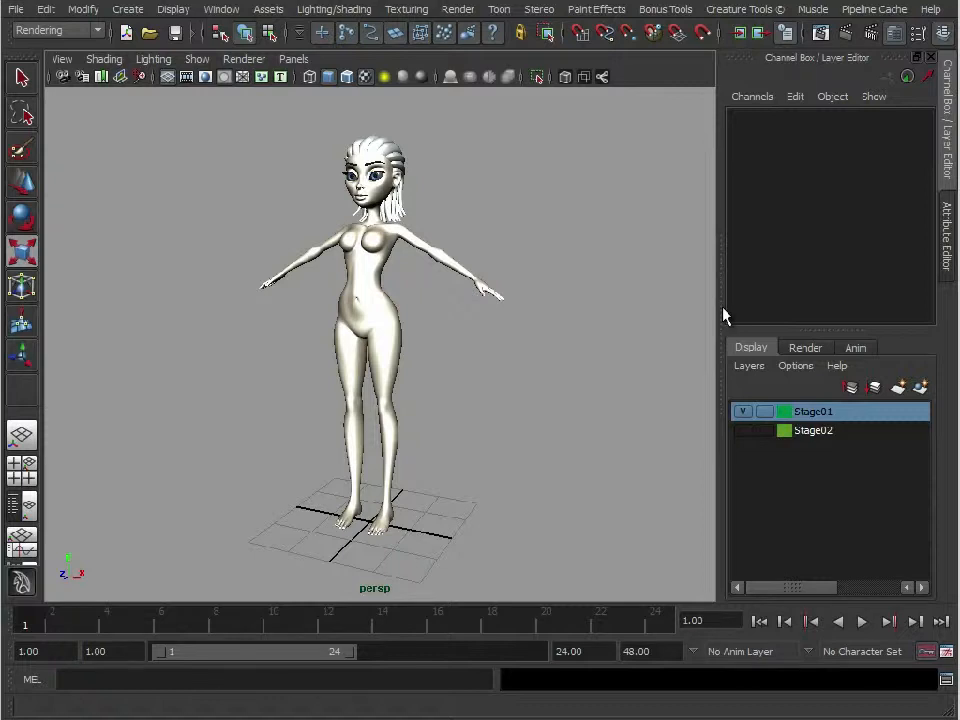
Step: Examine the full character model in the perspective view from several angles and distances
key("r")
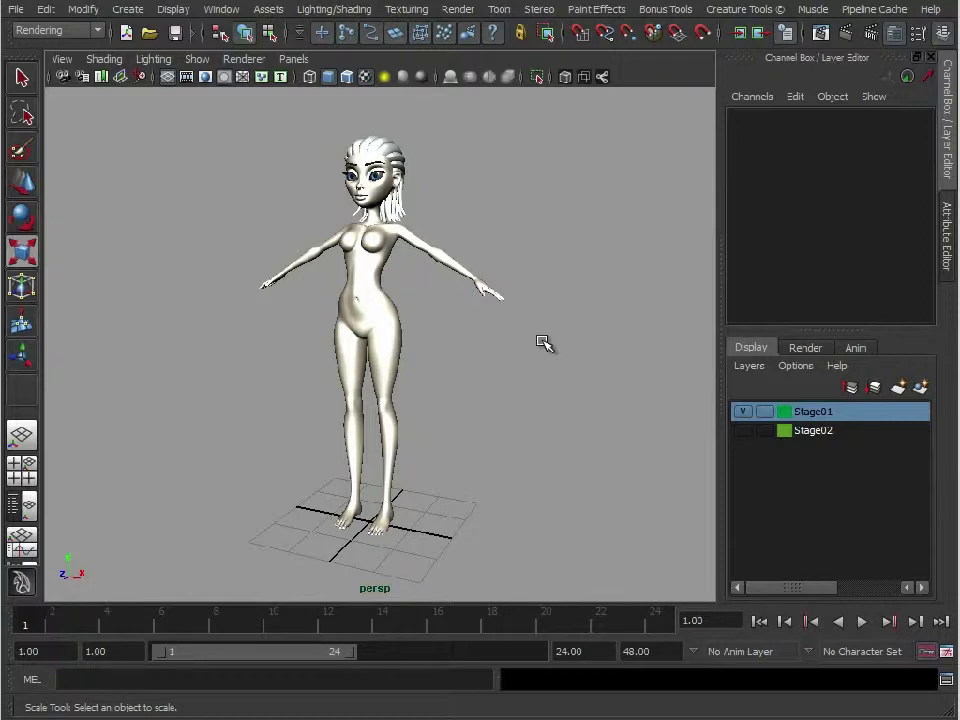
left_click_drag(218, 190, 311, 186, "alt")
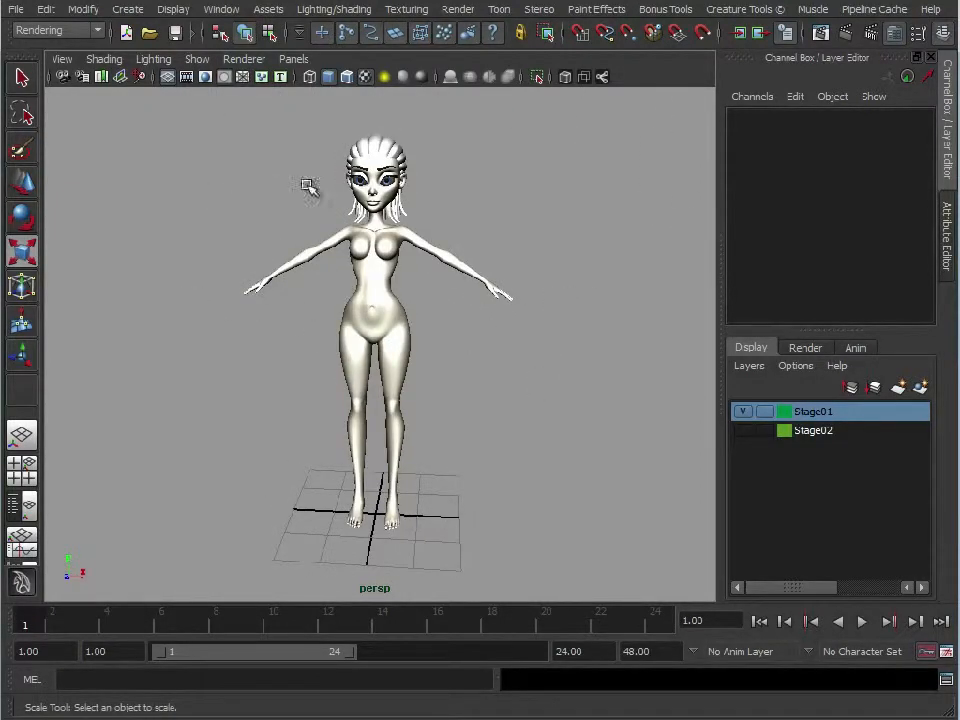
left_click(199, 59)
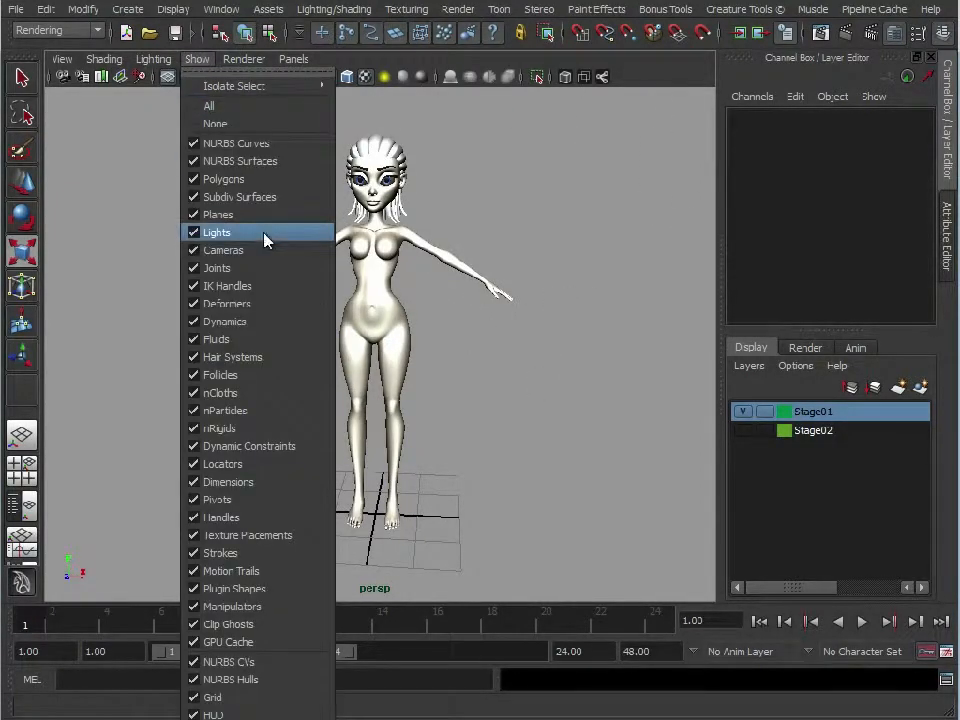
left_click(403, 316)
left_click_drag(446, 324, 402, 352, "alt")
key("r")
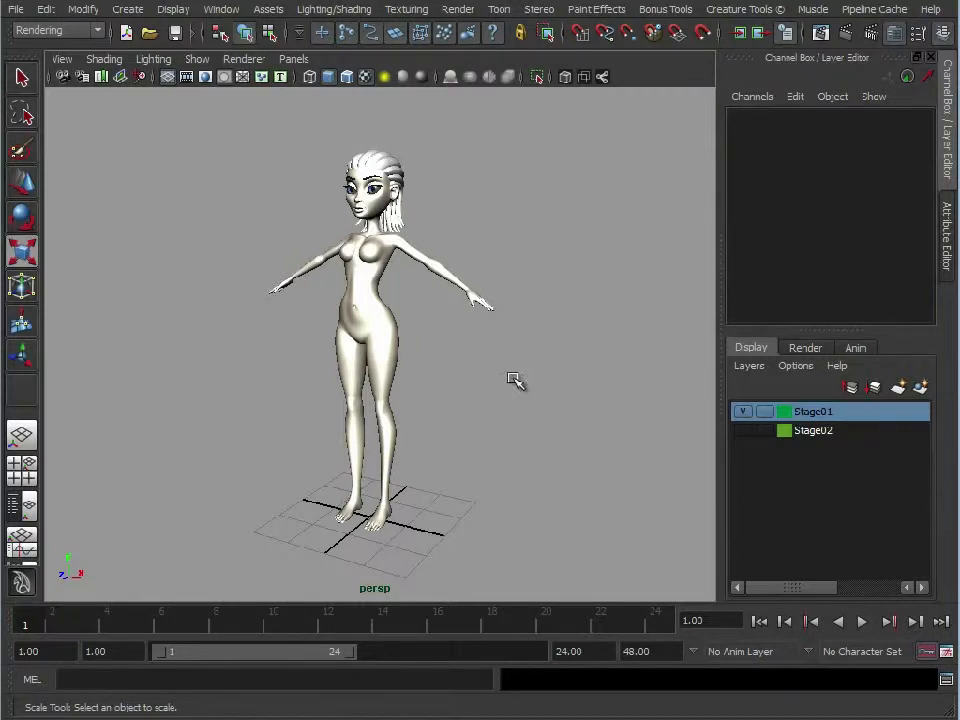
middle_click_drag(279, 219, 286, 279, "alt")
right_click_drag(286, 279, 502, 274, "alt")
left_click_drag(505, 275, 332, 213, "alt")
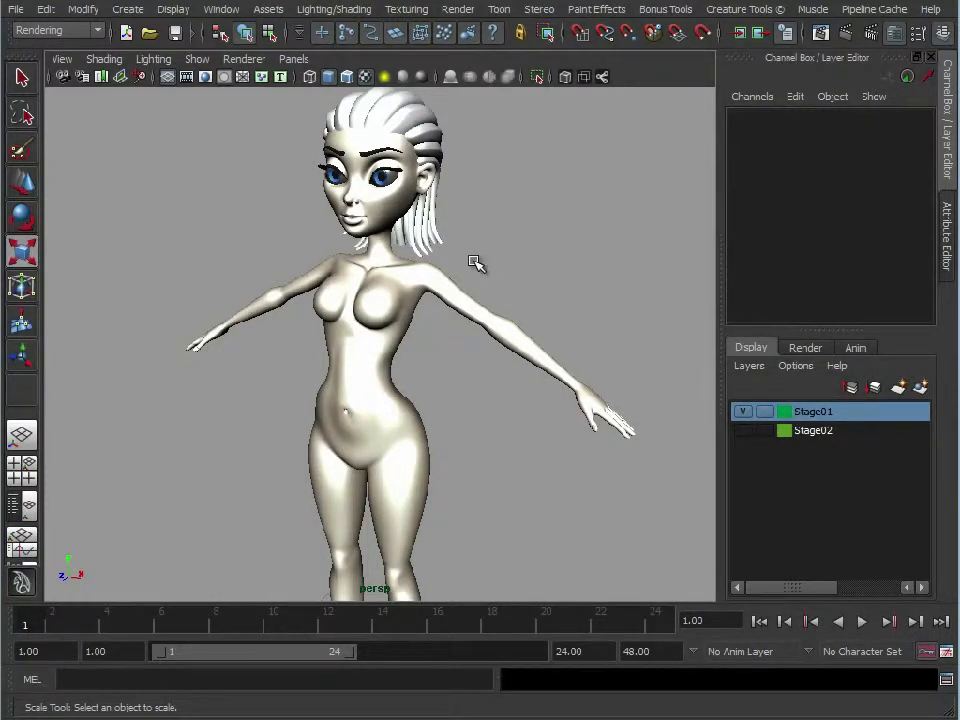
right_click_drag(527, 294, 330, 268, "alt")
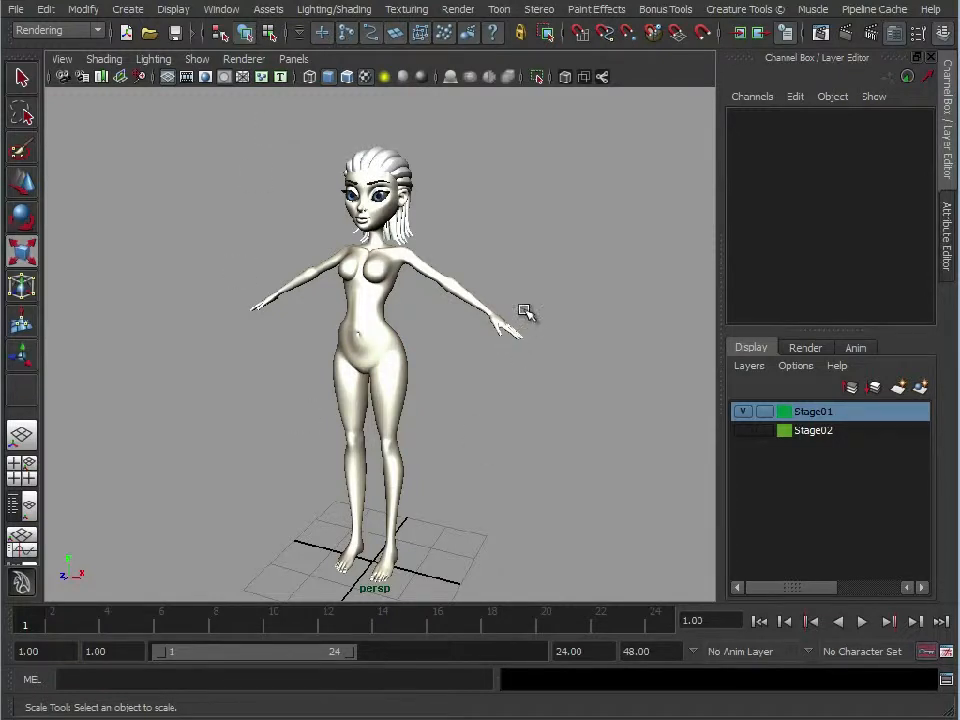
left_click_drag(521, 315, 514, 285, "alt")
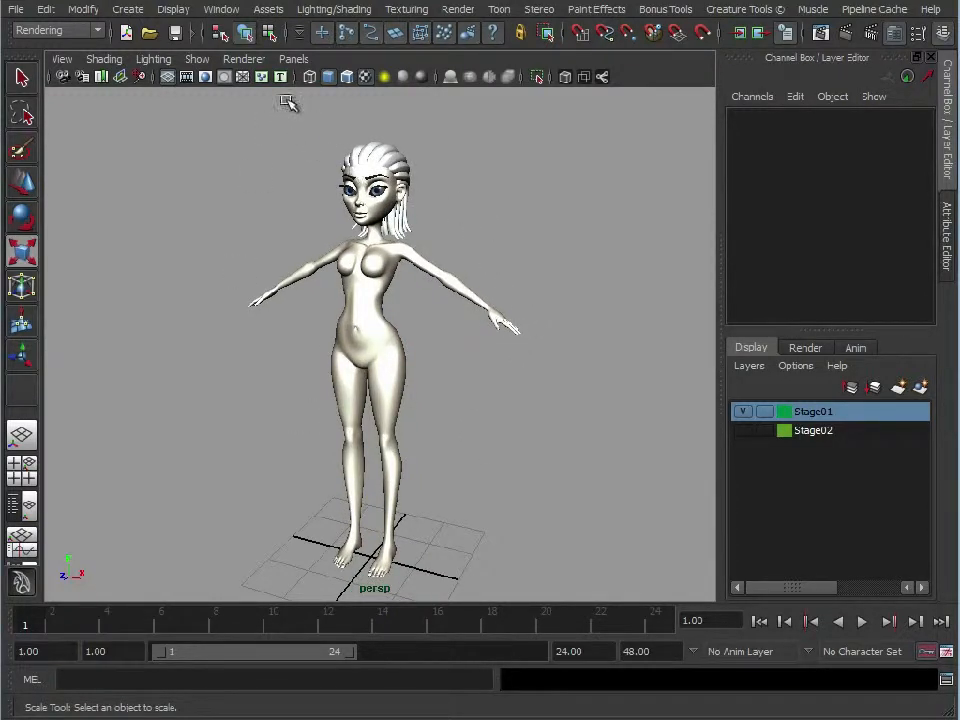
Step: Switch the perspective viewport to the Caustic Visualizer renderer and look over the shaded character
left_click(246, 62)
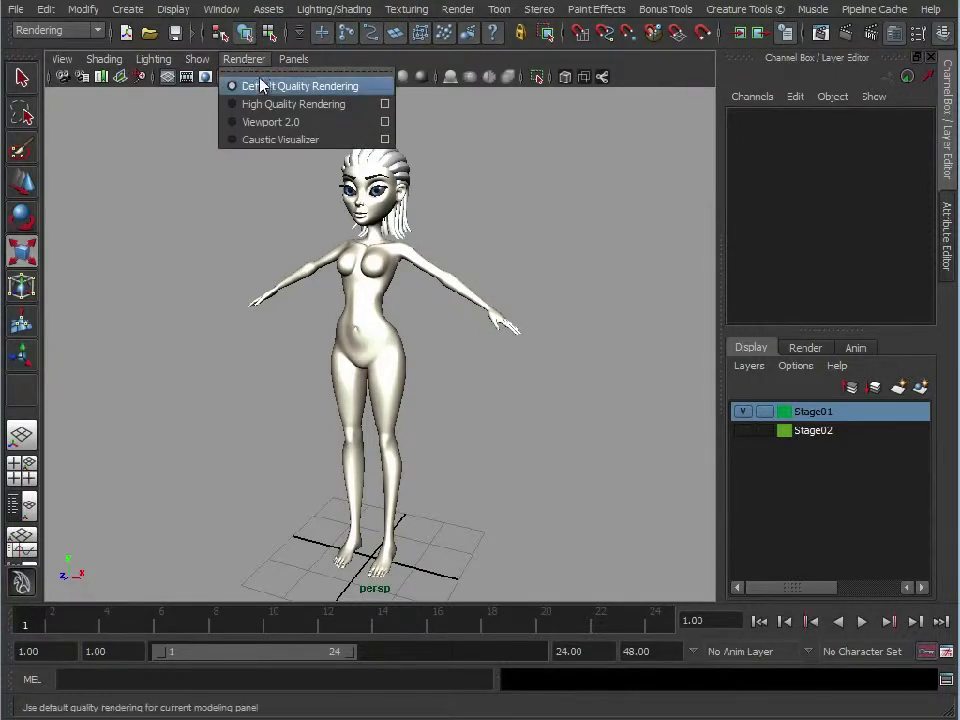
left_click(323, 142)
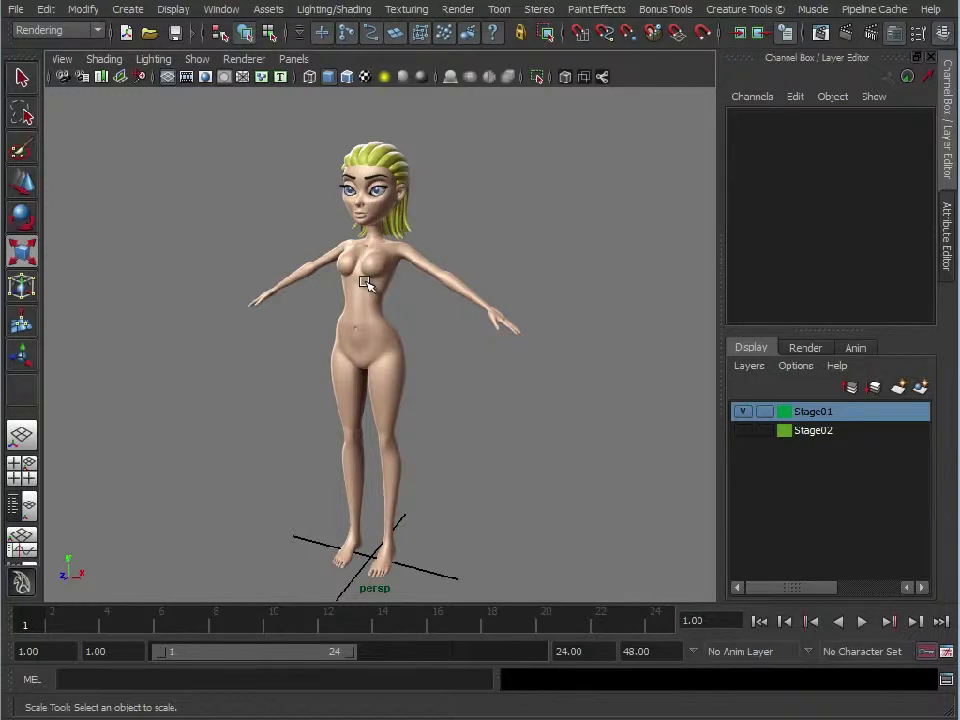
mouse_move(268, 294)
left_mouse_down("alt")
mouse_move(489, 294)
mouse_move(197, 298)
mouse_move(334, 285)
mouse_move(260, 296)
left_mouse_up("alt")
middle_click_drag(297, 210, 294, 332, "alt")
right_click_drag(294, 332, 571, 283, "alt")
left_click_drag(571, 283, 510, 321, "alt")
right_click_drag(510, 321, 433, 392, "alt")
middle_click_drag(433, 392, 405, 253, "alt")
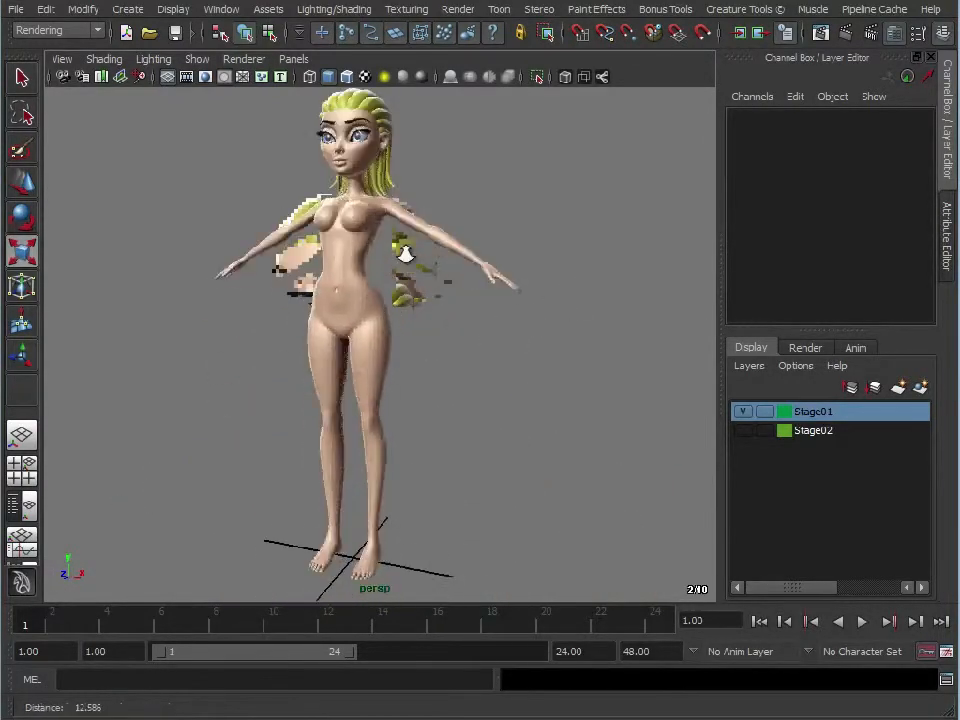
right_click_drag(405, 253, 378, 258, "alt")
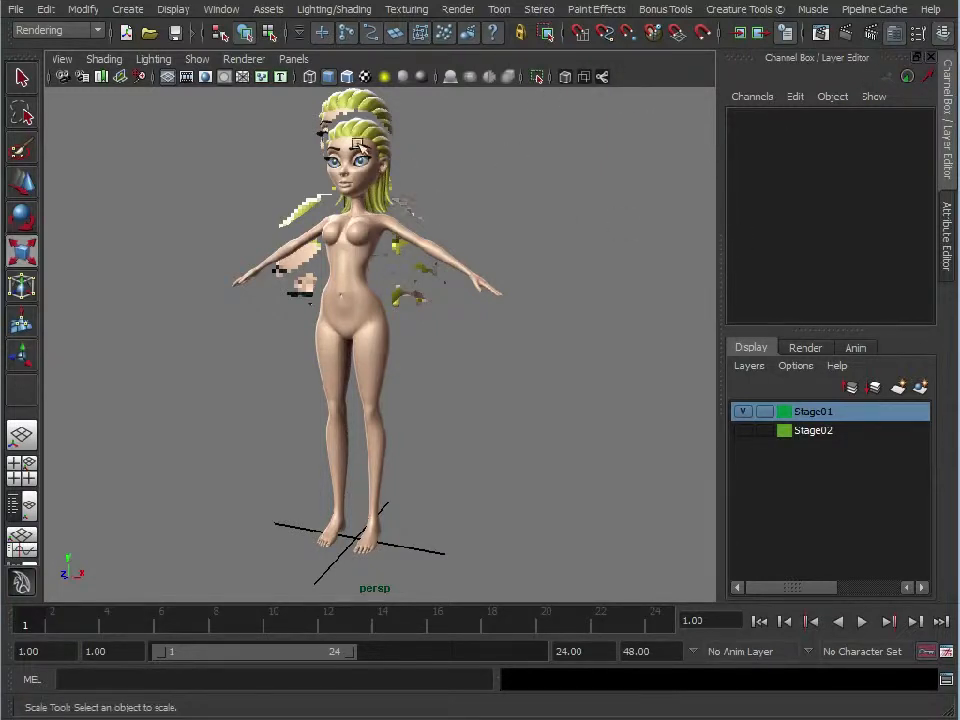
Step: Try a black background colour in the Environment attributes of the perspective camera
left_click(61, 59)
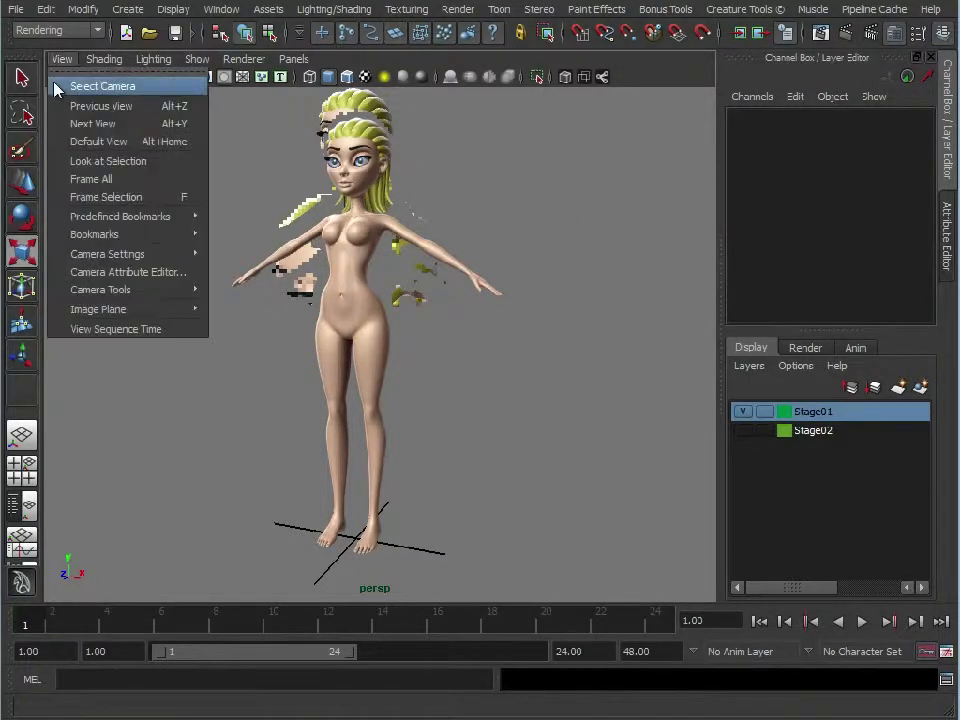
left_click(130, 272)
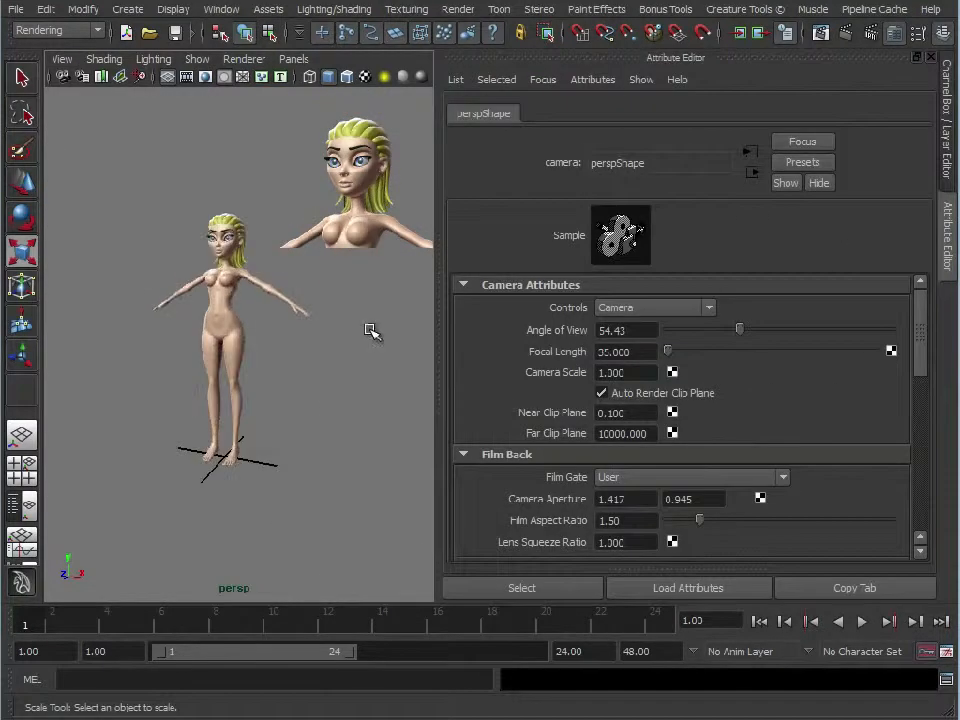
right_click_drag(195, 311, 326, 312, "alt")
middle_click_drag(321, 298, 337, 500, "alt")
right_click_drag(337, 500, 512, 461, "alt")
left_click_drag(348, 433, 336, 390, "alt")
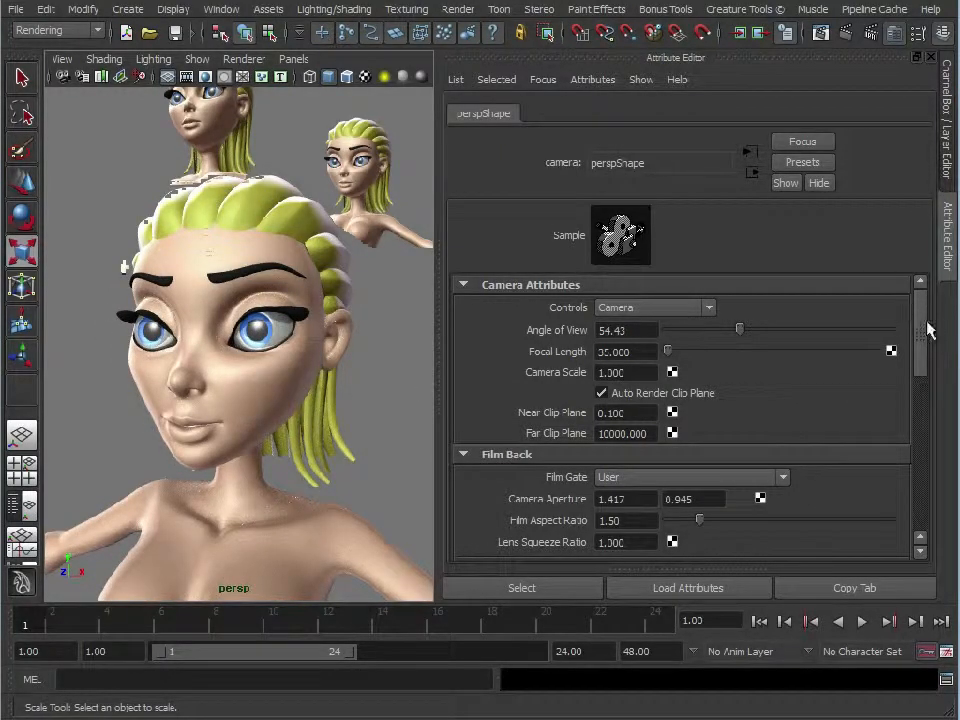
left_click(789, 284)
left_click(763, 304)
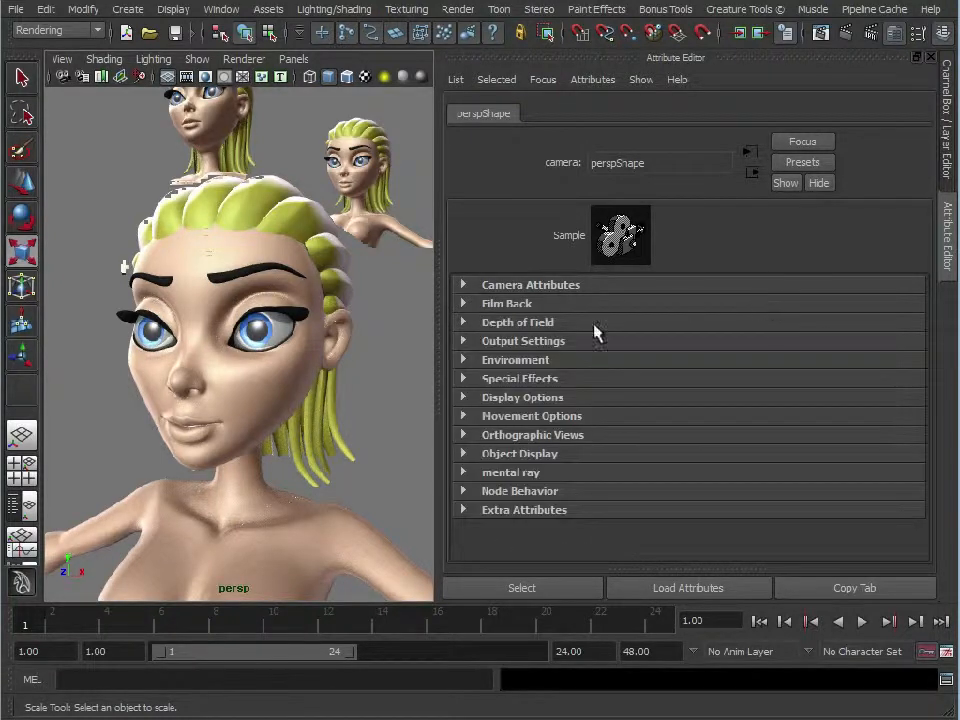
left_click(531, 362)
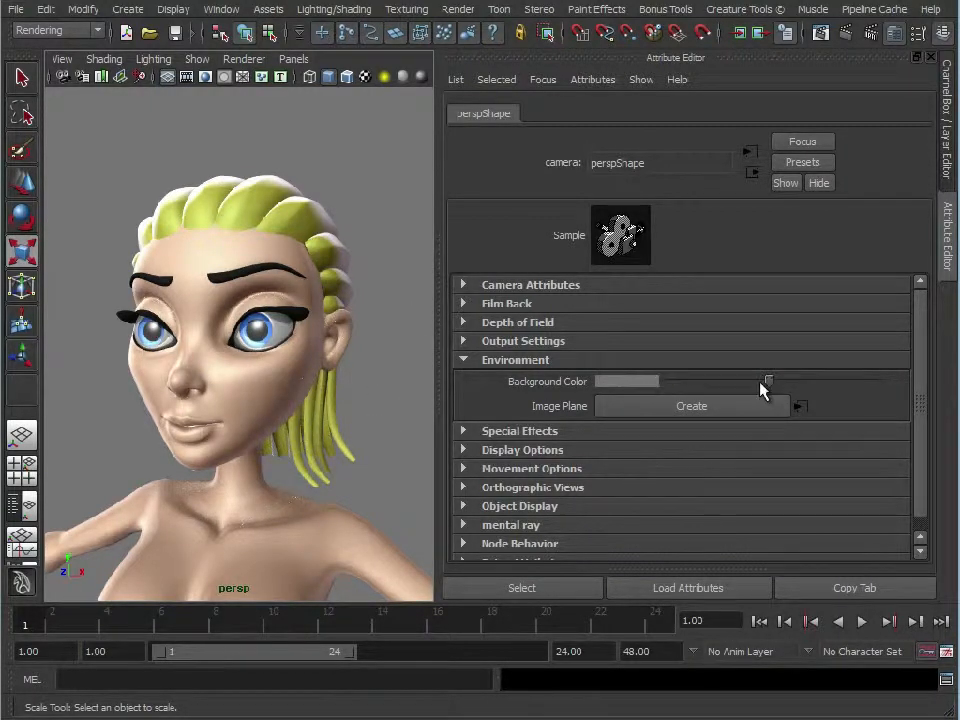
left_click_drag(761, 384, 655, 384)
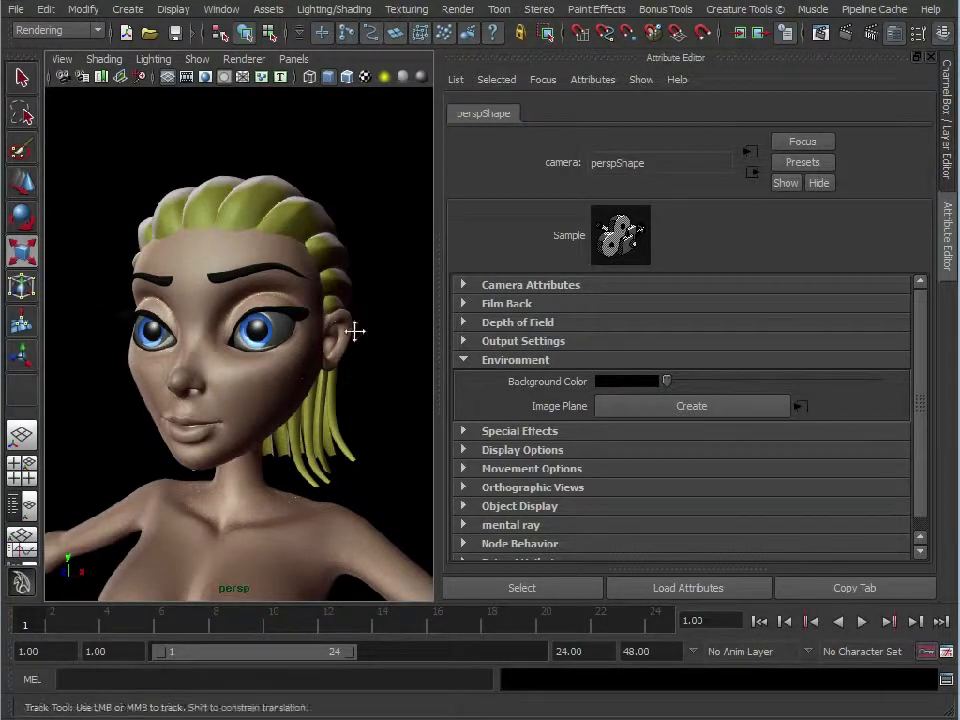
key("ctrl+z")
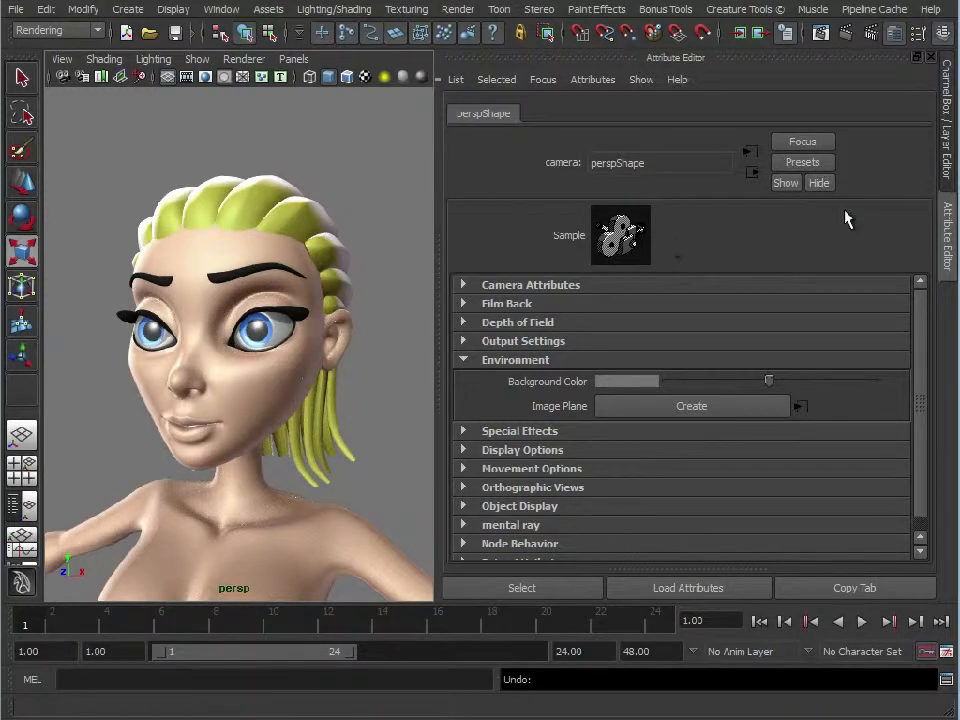
left_click(946, 135)
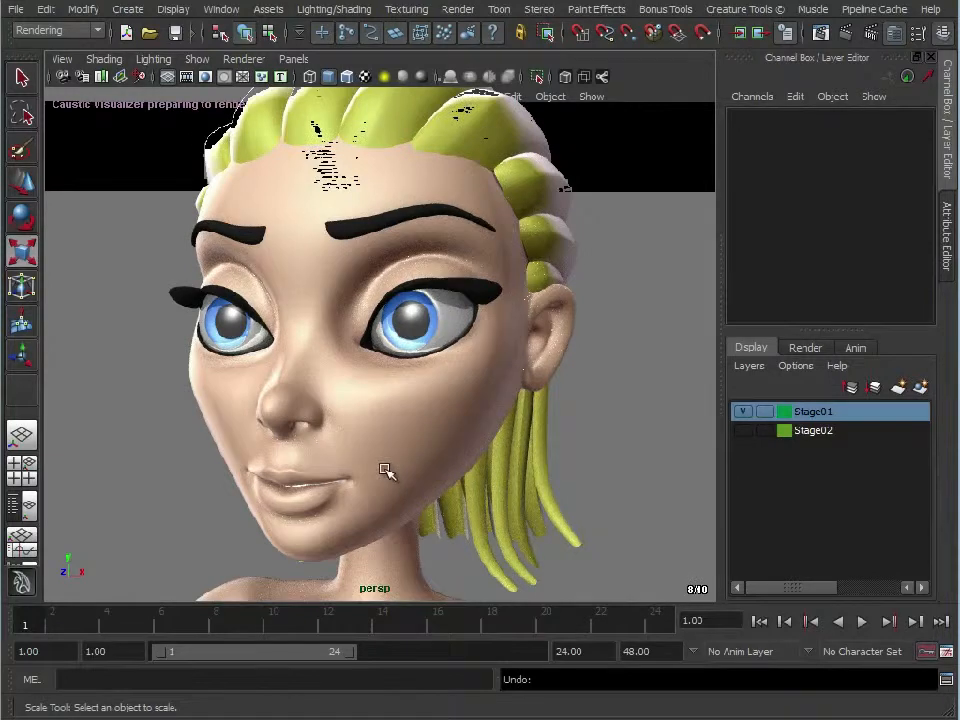
Step: Try moving control vertices on the front hair strand above the forehead with the live rendering active
left_click_drag(546, 439, 566, 401, "alt")
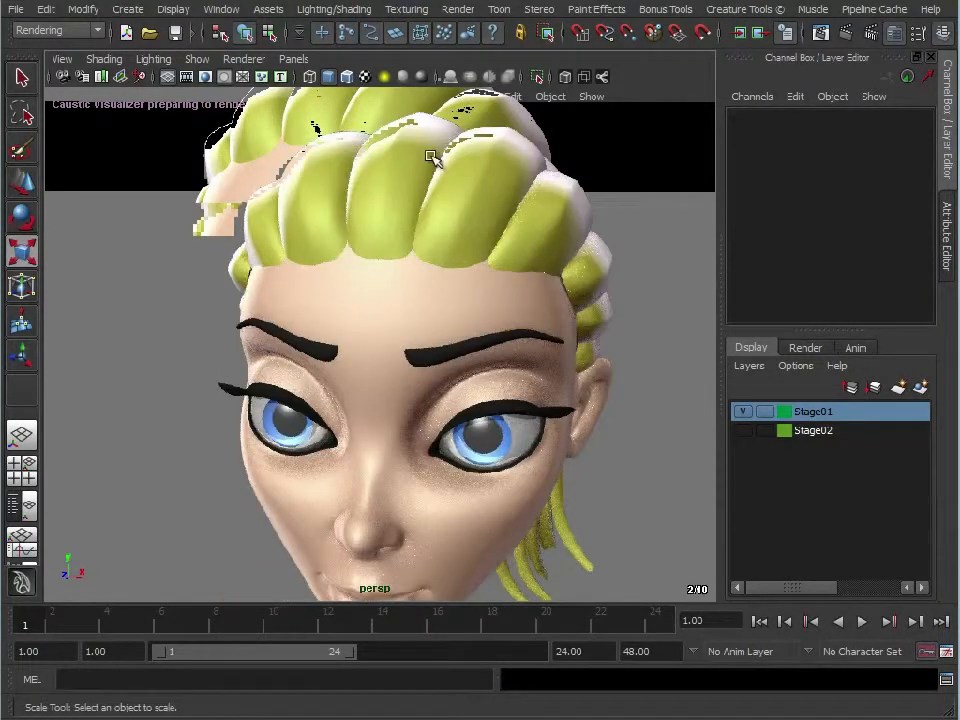
left_click(430, 154)
right_click_drag(430, 156, 472, 203)
left_click_drag(467, 106, 514, 132)
key("w")
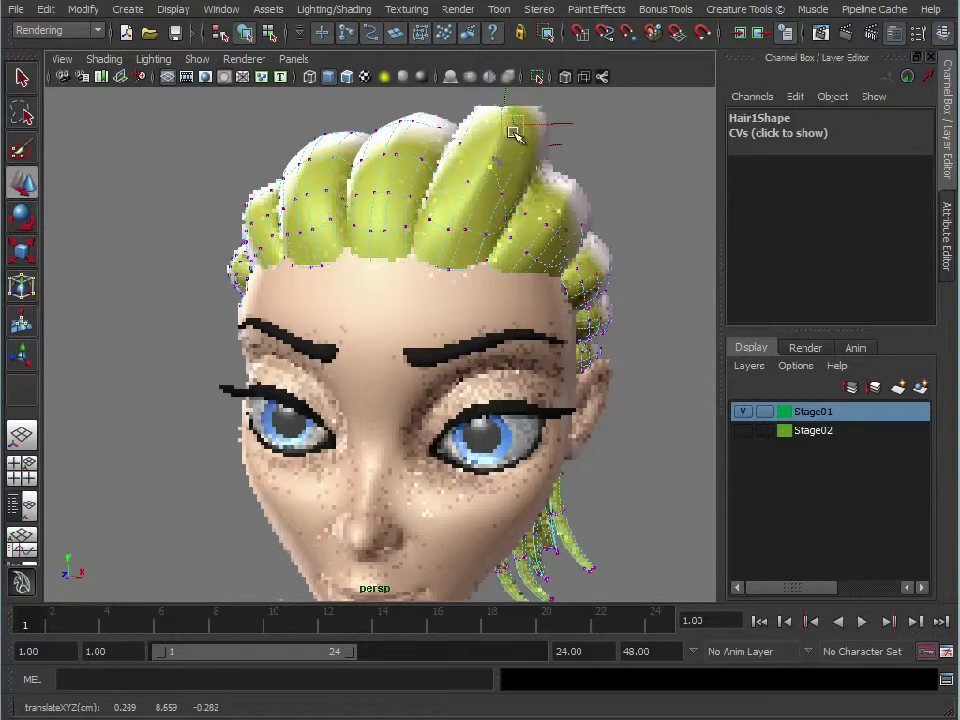
key("ctrl+z")
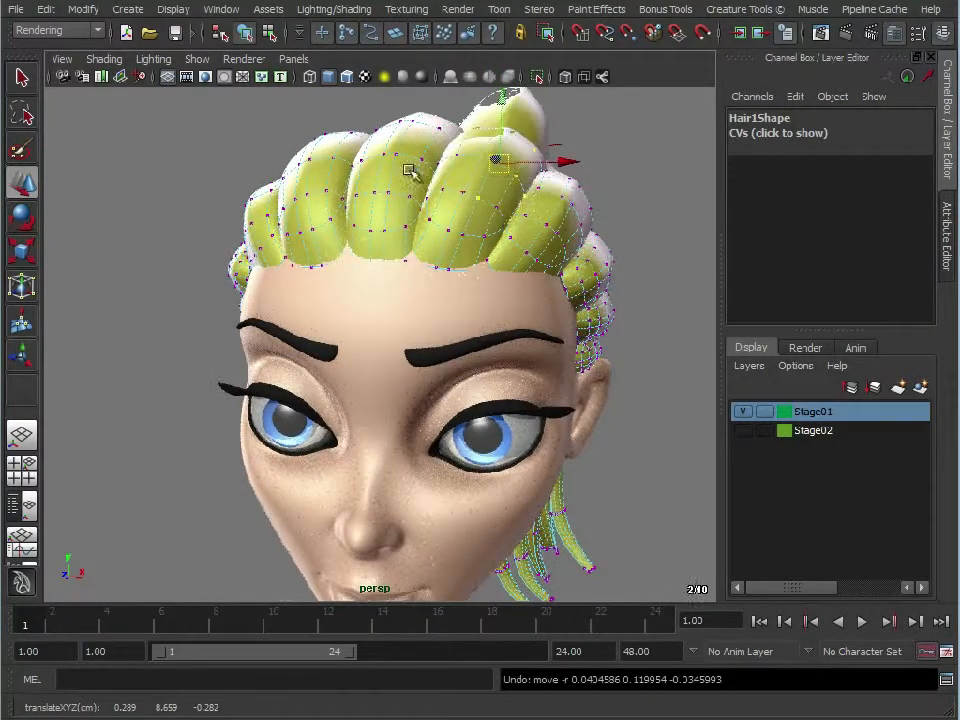
right_click_drag(485, 196, 549, 162)
left_click(670, 148)
Step: Inspect the rendered character's face, hair, shoulders, back and torso from several angles
right_click_drag(645, 515, 476, 456, "alt")
left_click_drag(476, 456, 377, 381, "alt")
right_click_drag(377, 381, 589, 364, "alt")
left_click_drag(589, 364, 565, 348, "alt")
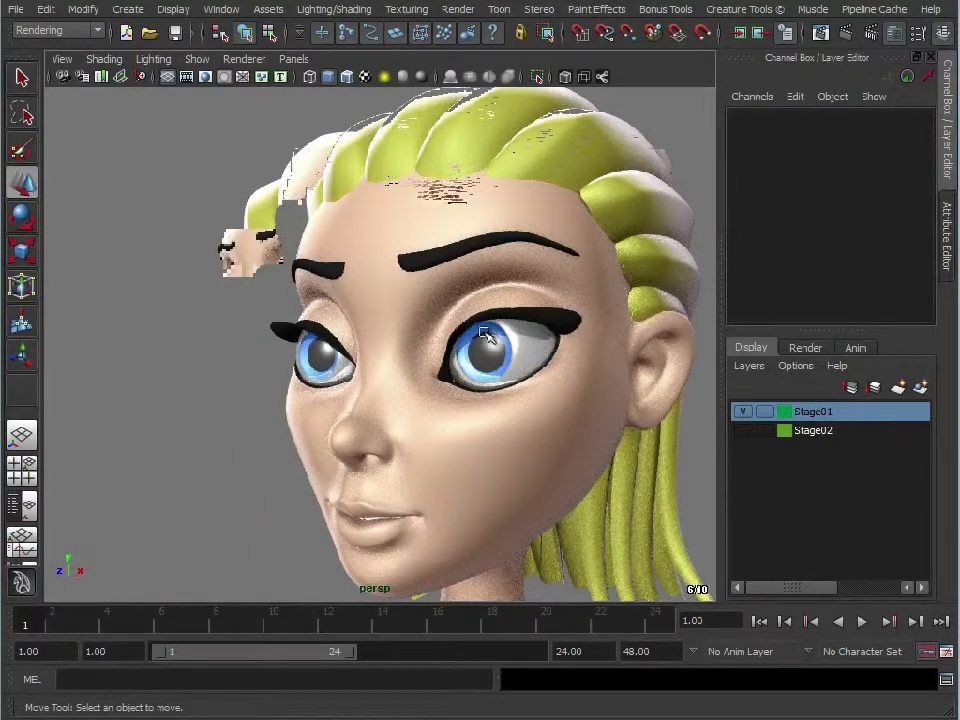
left_click_drag(510, 420, 559, 441, "alt")
right_click_drag(559, 441, 352, 368, "alt")
middle_click_drag(352, 368, 254, 195, "alt")
right_click_drag(254, 195, 435, 302, "alt")
left_click_drag(435, 302, 336, 358, "alt")
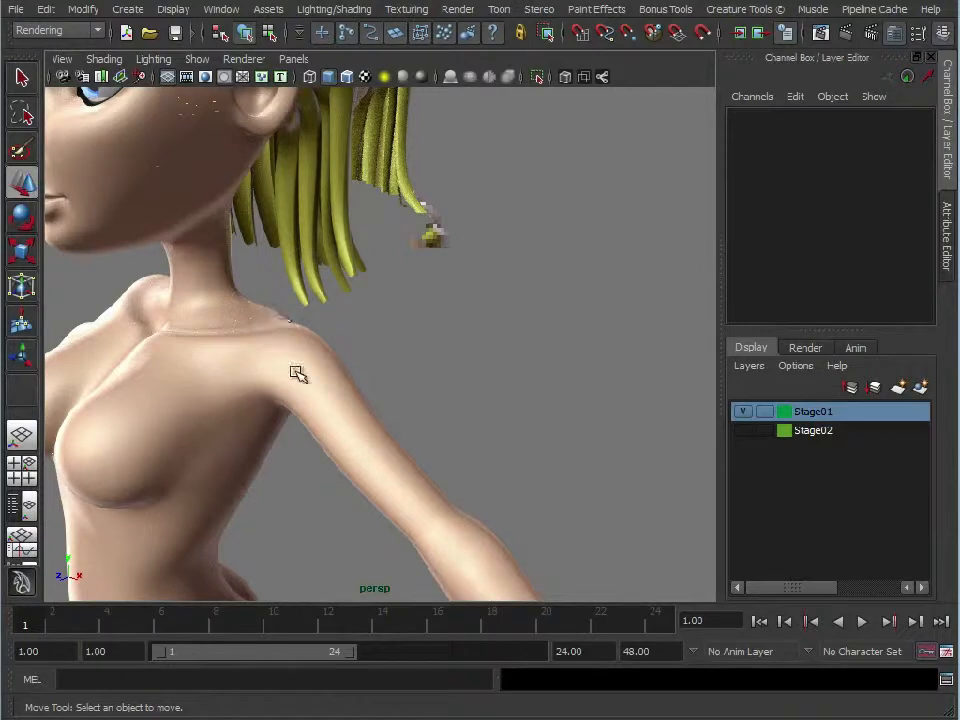
left_click_drag(266, 399, 613, 377, "alt")
right_click_drag(613, 377, 493, 379, "alt")
middle_click_drag(493, 379, 510, 251, "alt")
left_click_drag(510, 251, 655, 323, "alt")
right_click_drag(655, 323, 328, 403, "alt")
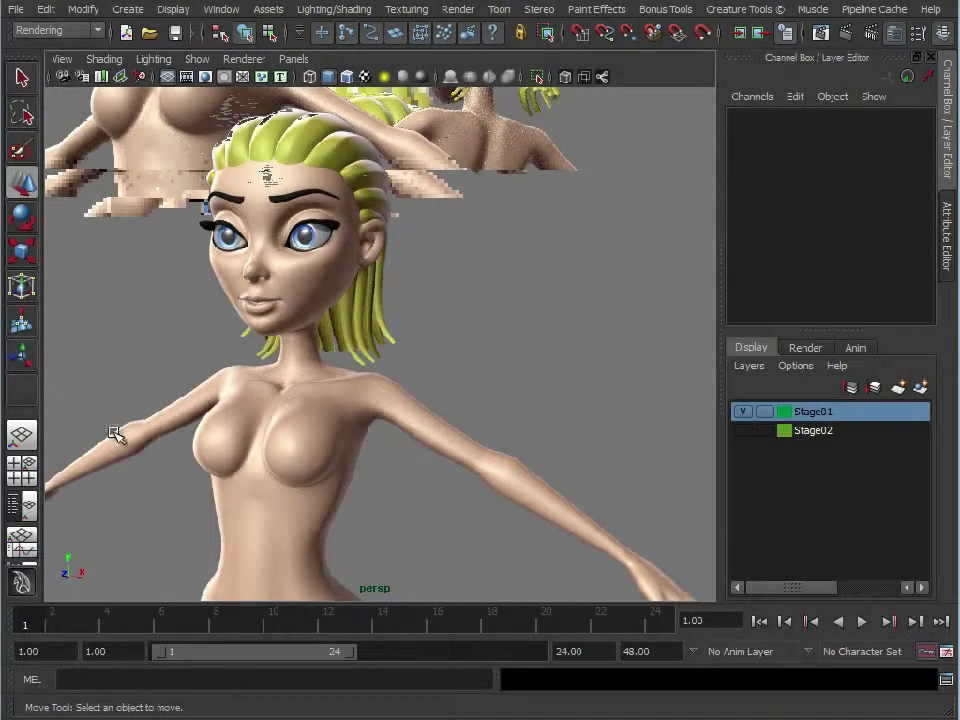
left_click_drag(534, 315, 480, 324, "alt")
right_click_drag(480, 324, 406, 362, "alt")
middle_click_drag(406, 362, 408, 364, "alt")
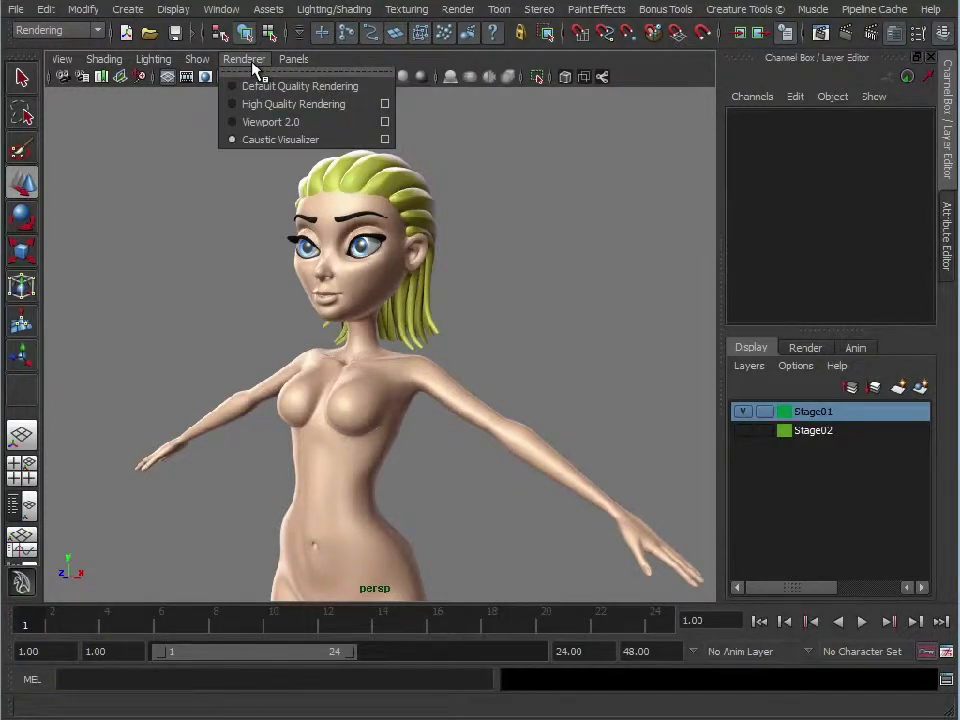
left_click(533, 316)
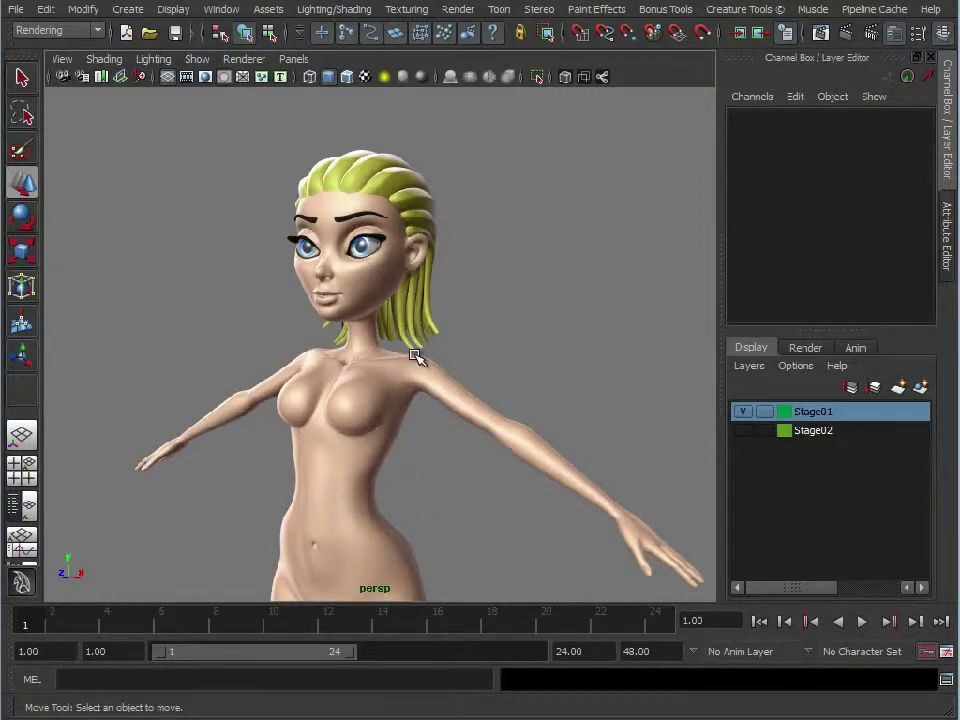
left_click_drag(352, 330, 294, 377, "alt")
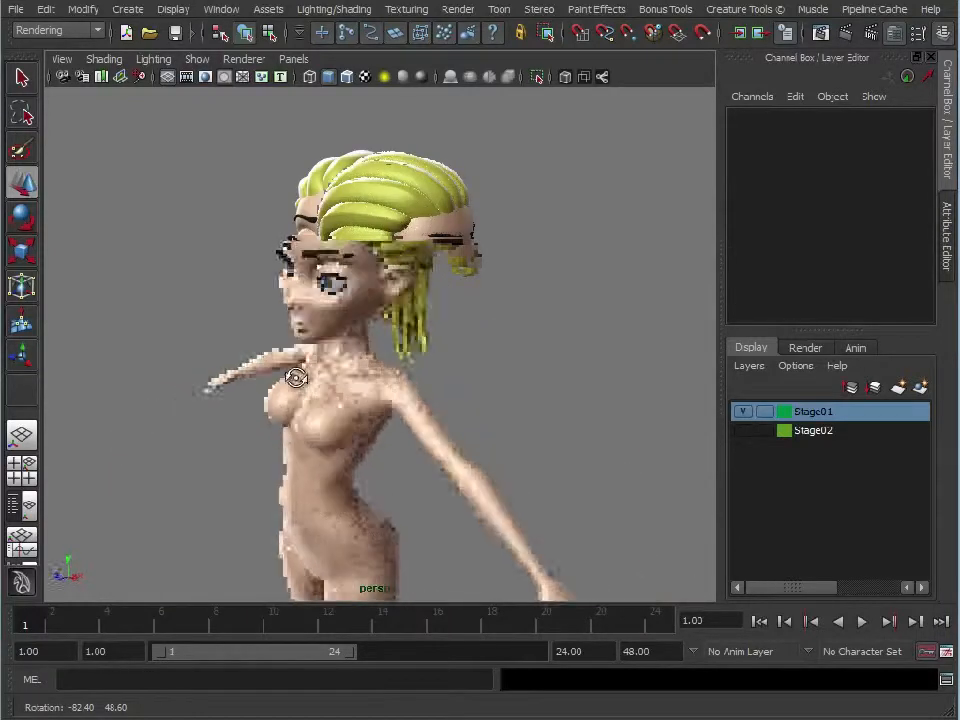
left_click_drag(513, 462, 360, 420, "alt")
Step: Switch the perspective viewport back to Default Quality Rendering
left_click(238, 60)
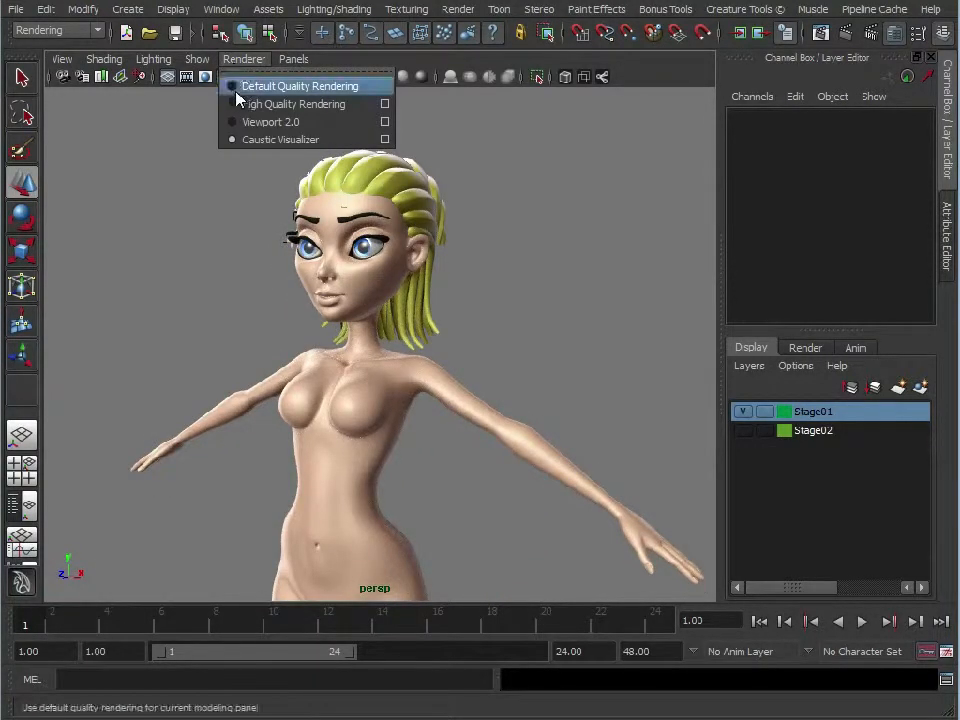
left_click(235, 86)
left_click_drag(478, 308, 265, 392, "alt")
right_click_drag(265, 392, 405, 334, "alt")
left_click_drag(405, 334, 432, 278, "alt")
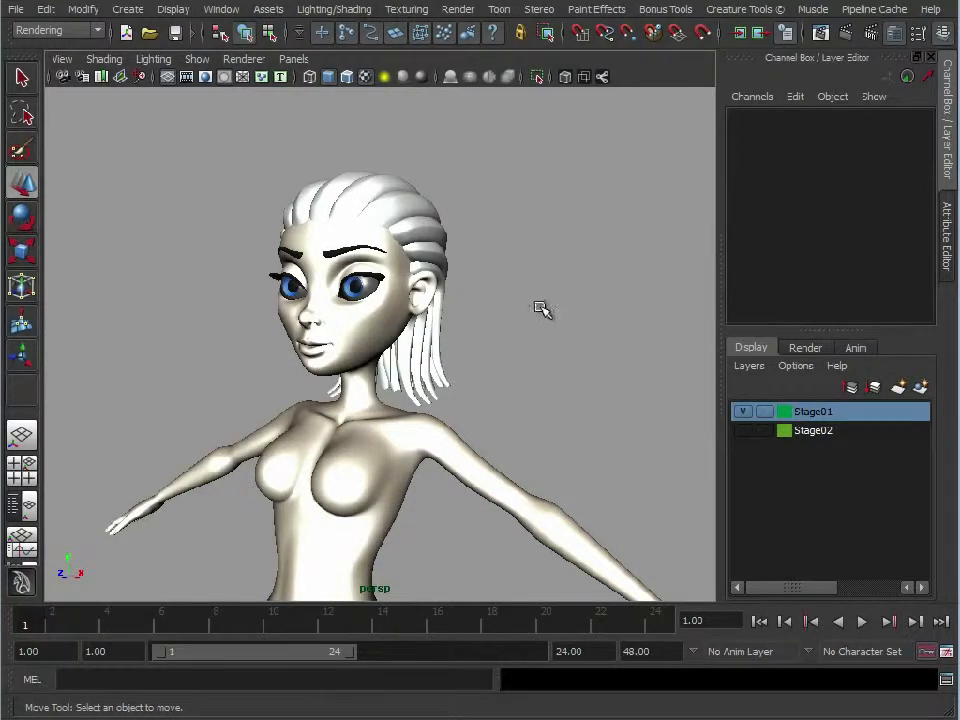
Step: Select the Body mesh and examine its UV layout in the UV Texture Editor
left_click(435, 433)
right_click_drag(502, 411, 388, 388, "alt")
middle_click_drag(388, 388, 402, 247, "alt")
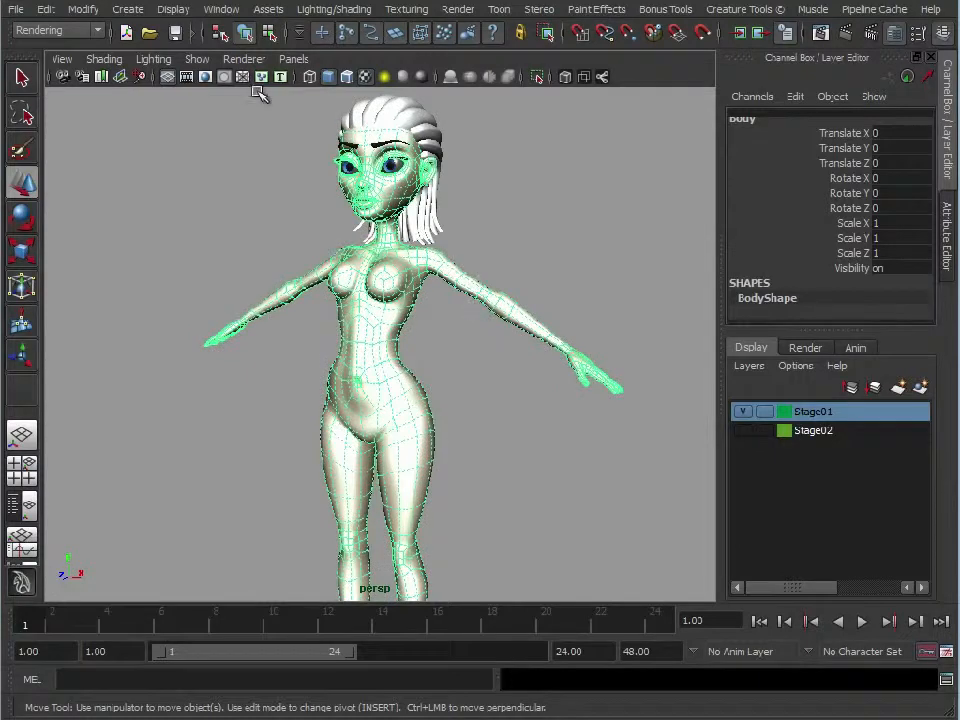
left_click(218, 10)
left_click(255, 250)
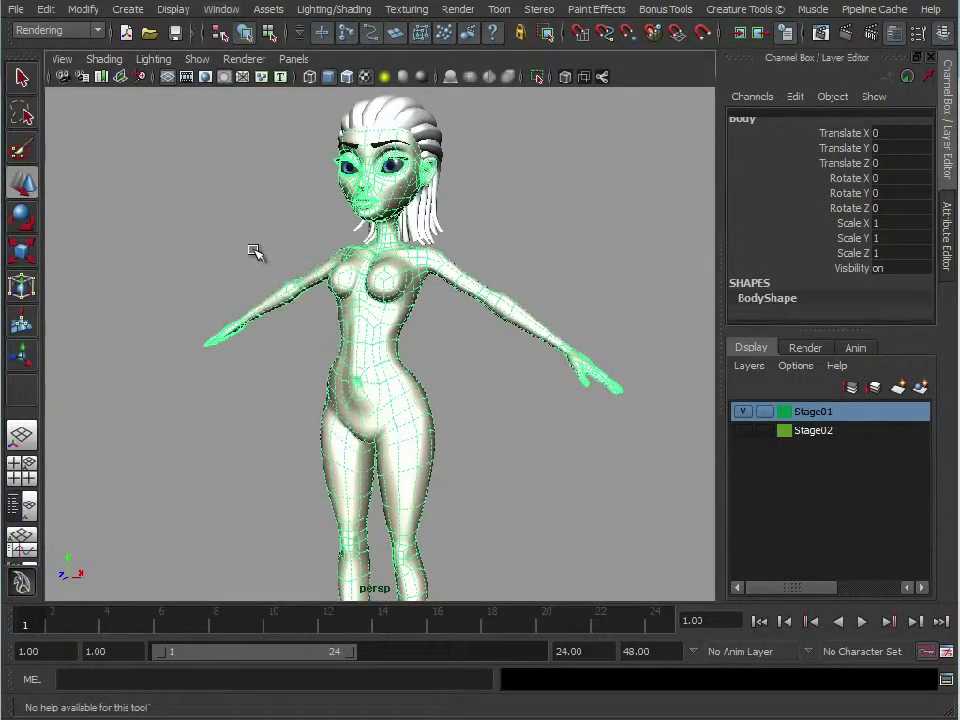
left_click_drag(503, 290, 658, 42)
left_click_drag(822, 367, 934, 668)
right_click_drag(760, 500, 771, 421, "alt")
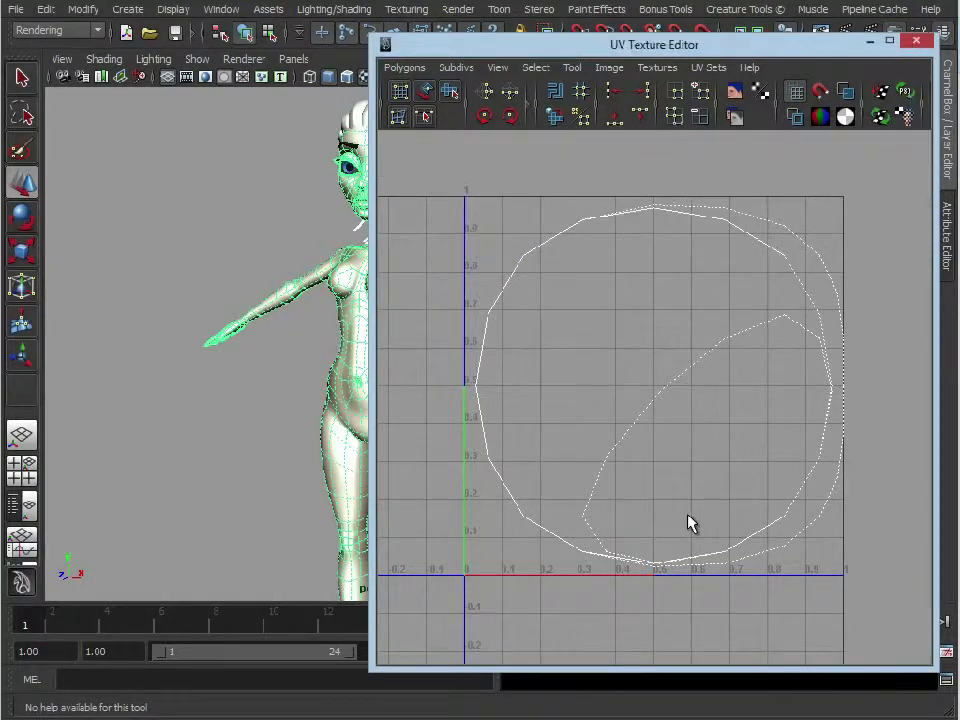
left_click(868, 46)
Step: Assign the CheckerMap material to the selected Body mesh
middle_click_drag(368, 326, 343, 333, "alt")
right_click_drag(343, 333, 215, 582, "alt")
middle_click_drag(480, 220, 466, 266, "alt")
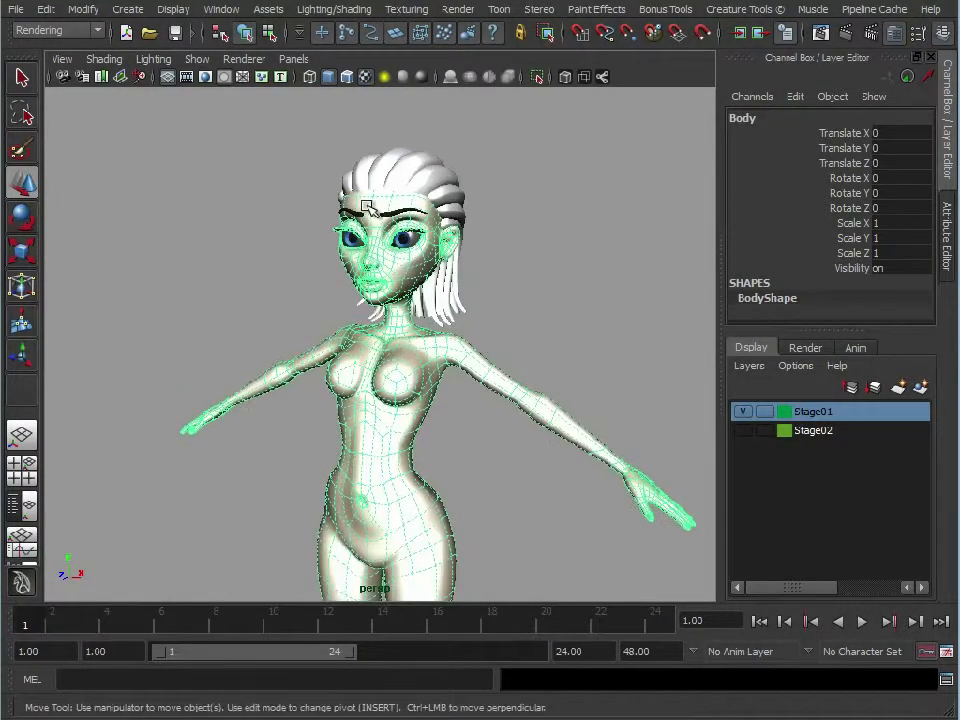
right_click_drag(367, 200, 521, 632)
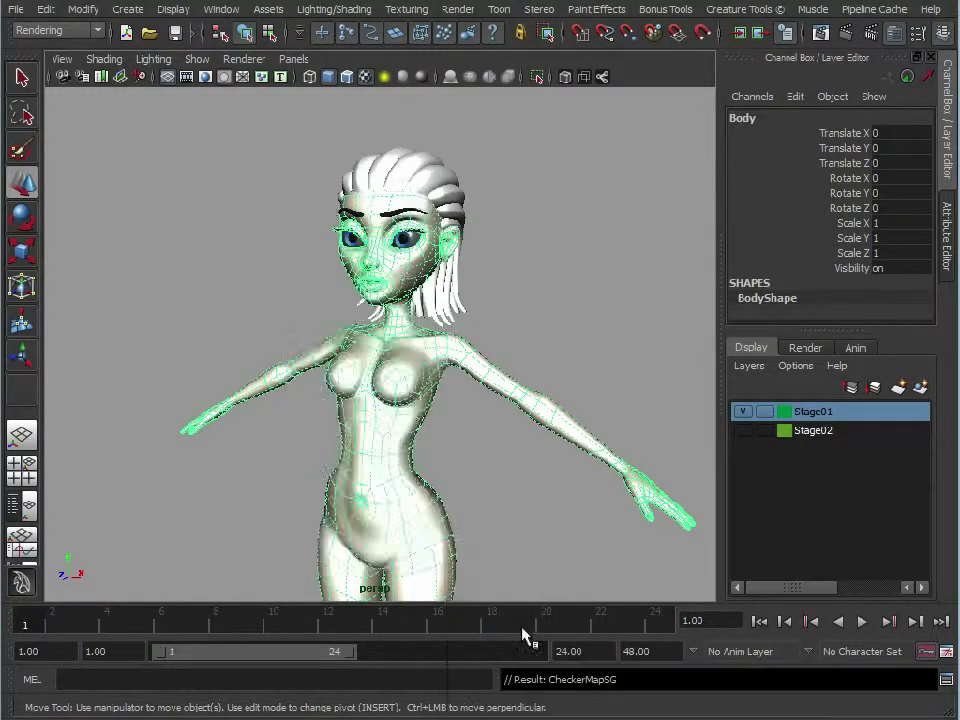
Step: Deselect the Body mesh and examine the checker pattern on its head, torso, arms and legs
left_click(583, 253)
right_click_drag(471, 386, 316, 383, "alt")
middle_click_drag(425, 415, 424, 283, "alt")
right_click_drag(424, 283, 392, 300, "alt")
mouse_move(390, 312)
left_mouse_down("alt")
mouse_move(360, 338)
mouse_move(385, 336)
left_mouse_up("alt")
right_click_drag(386, 334, 442, 331, "alt")
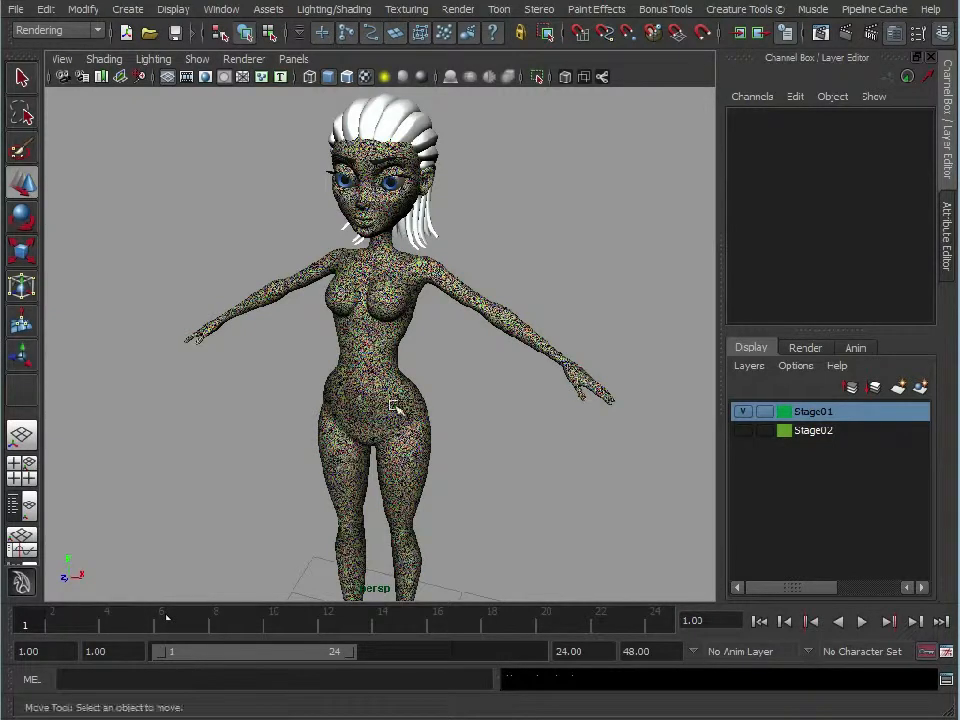
right_click_drag(381, 449, 453, 337, "alt")
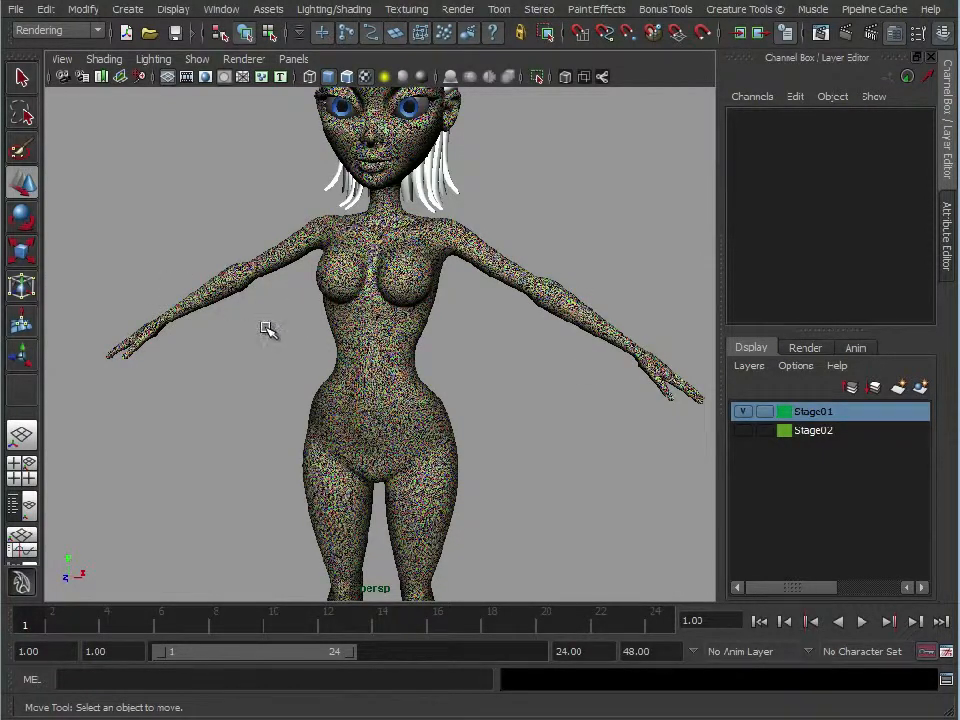
middle_click_drag(501, 527, 521, 550, "alt")
right_click_drag(455, 410, 465, 365, "alt")
Step: Switch the Body mesh to component mode and preview its checker texture with the Caustic Visualizer renderer
left_click(287, 253)
right_click_drag(285, 253, 249, 129)
left_click(232, 59)
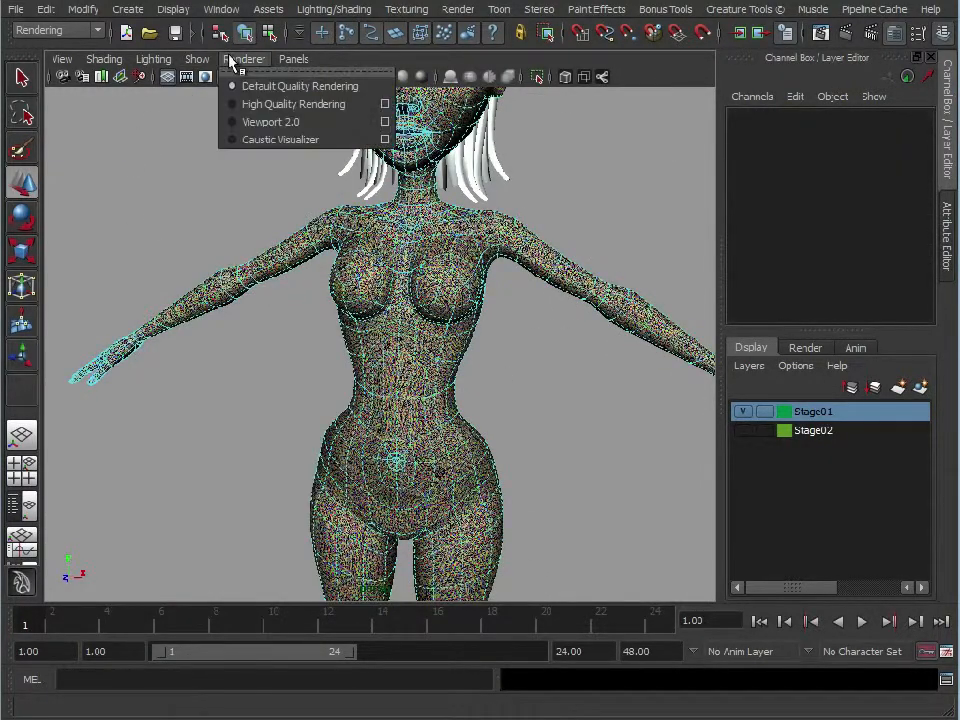
left_click(253, 150)
left_click_drag(295, 302, 360, 275, "alt")
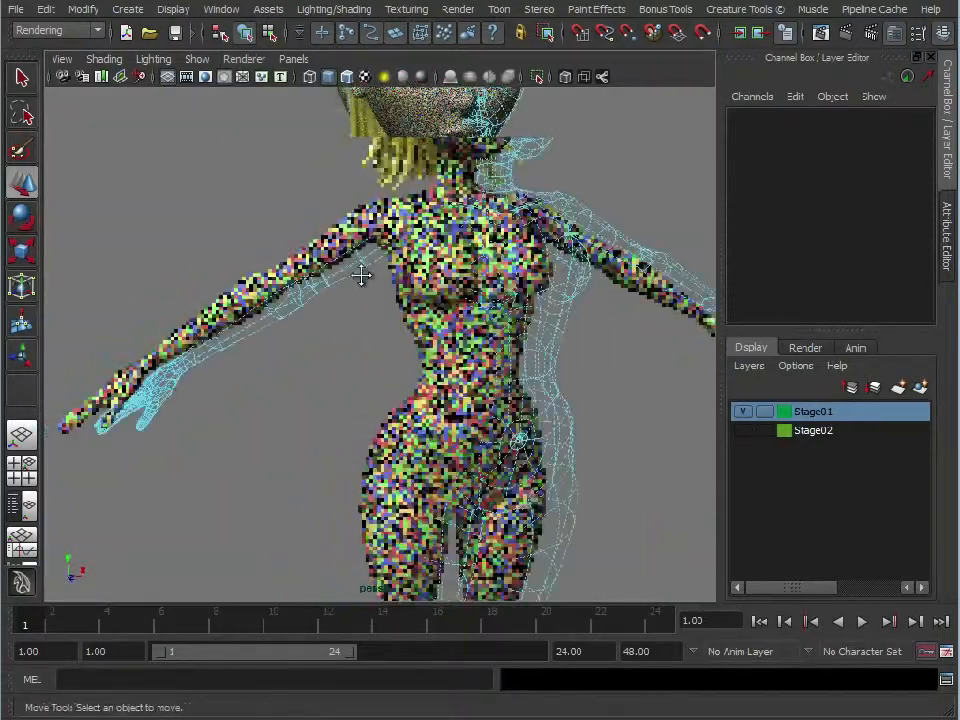
middle_click_drag(362, 274, 439, 283, "alt")
left_click_drag(439, 283, 407, 273, "alt")
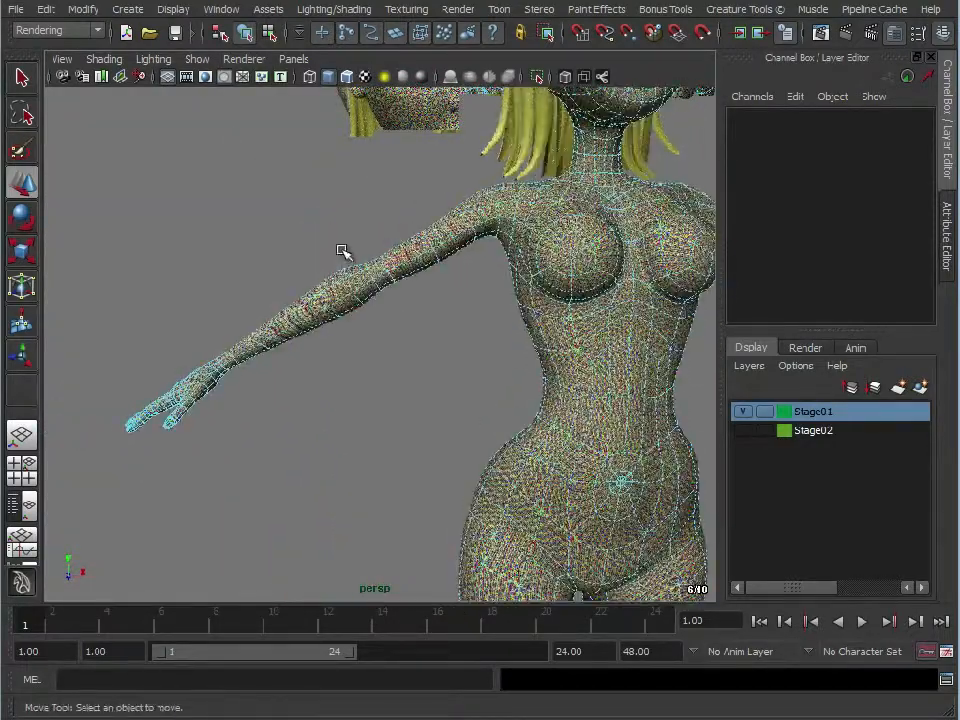
Step: Return the perspective viewport to Default Quality Rendering and turn off Hardware Texturing
left_click(238, 59)
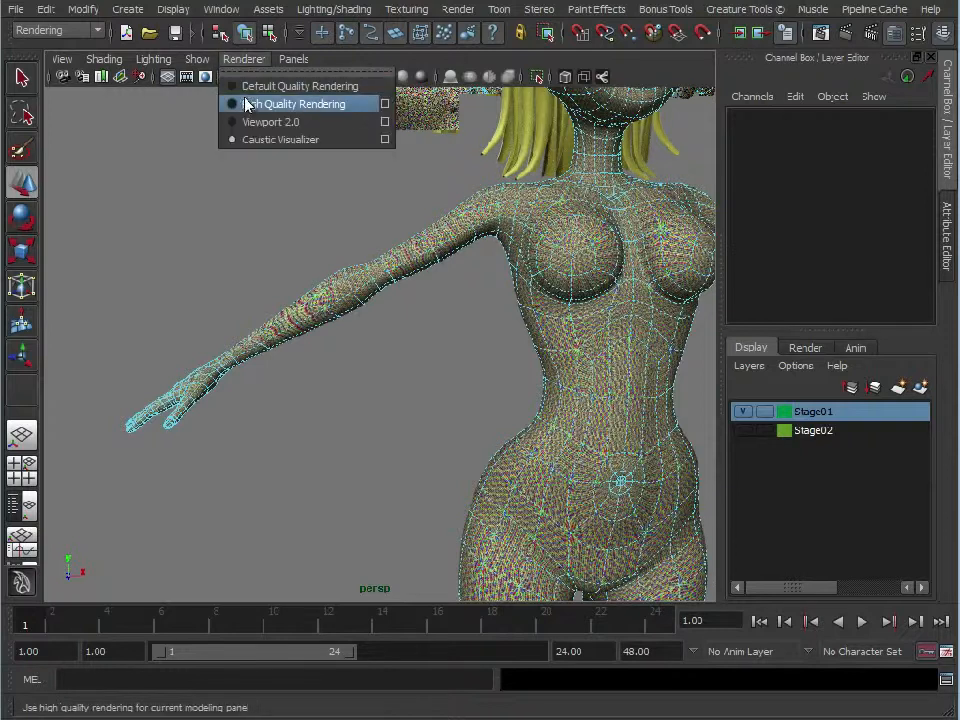
left_click(242, 88)
left_click(112, 60)
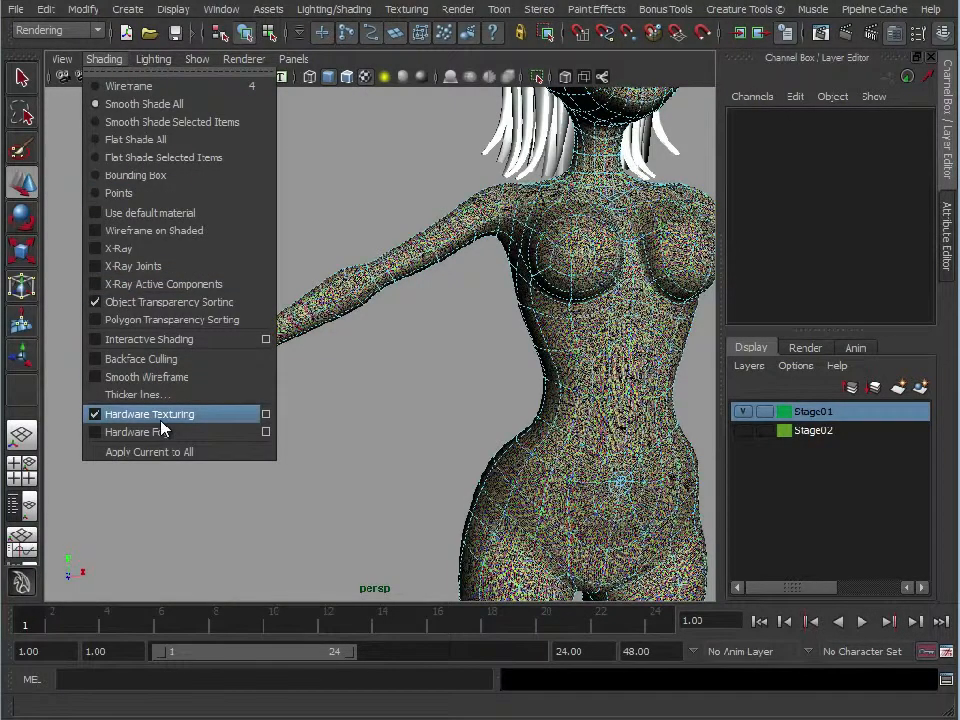
left_click(158, 416)
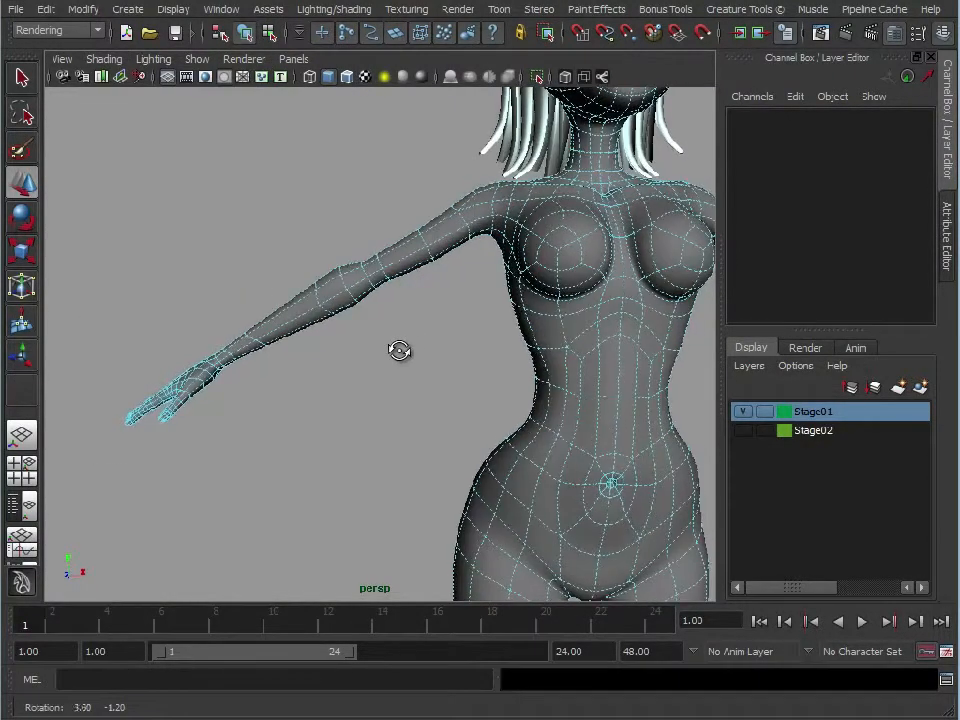
Step: Select the faces of the character's right arm up to the shoulder and delete them
mouse_move(113, 143)
left_mouse_down()
mouse_move(298, 422)
mouse_move(430, 474)
left_mouse_up()
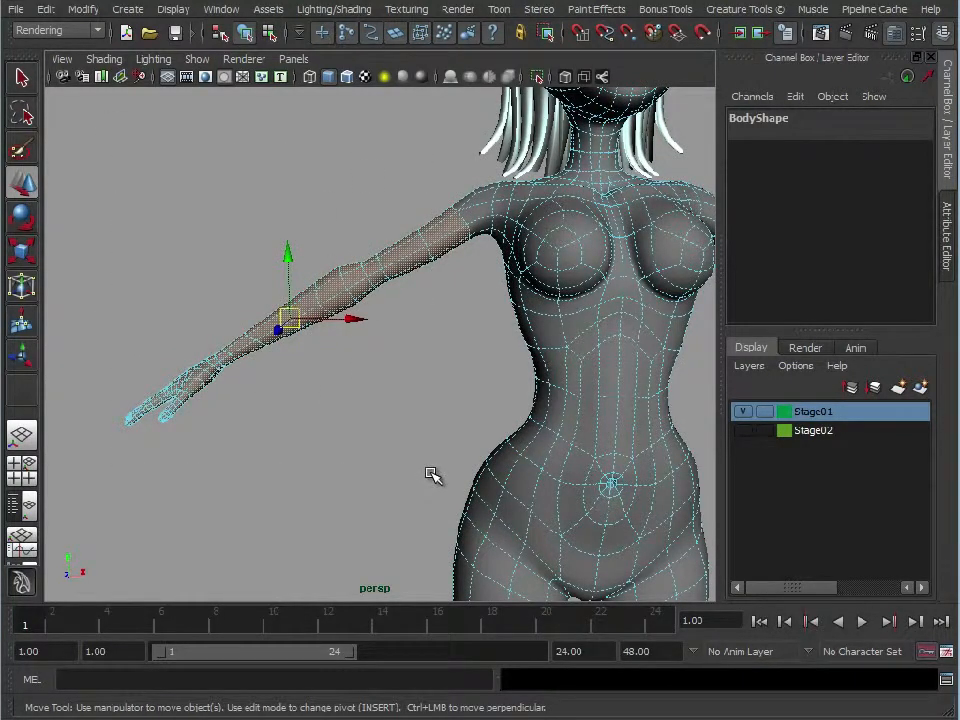
key("shift+period")
left_click_drag(365, 351, 650, 330, "alt")
middle_click_drag(358, 380, 400, 412, "alt")
right_click_drag(400, 412, 686, 439, "alt")
left_click_drag(433, 428, 260, 340, "alt")
left_click(333, 337, "shift")
left_click(348, 304, "shift")
left_click(358, 262, "shift")
left_click(364, 228, "shift")
key("Delete")
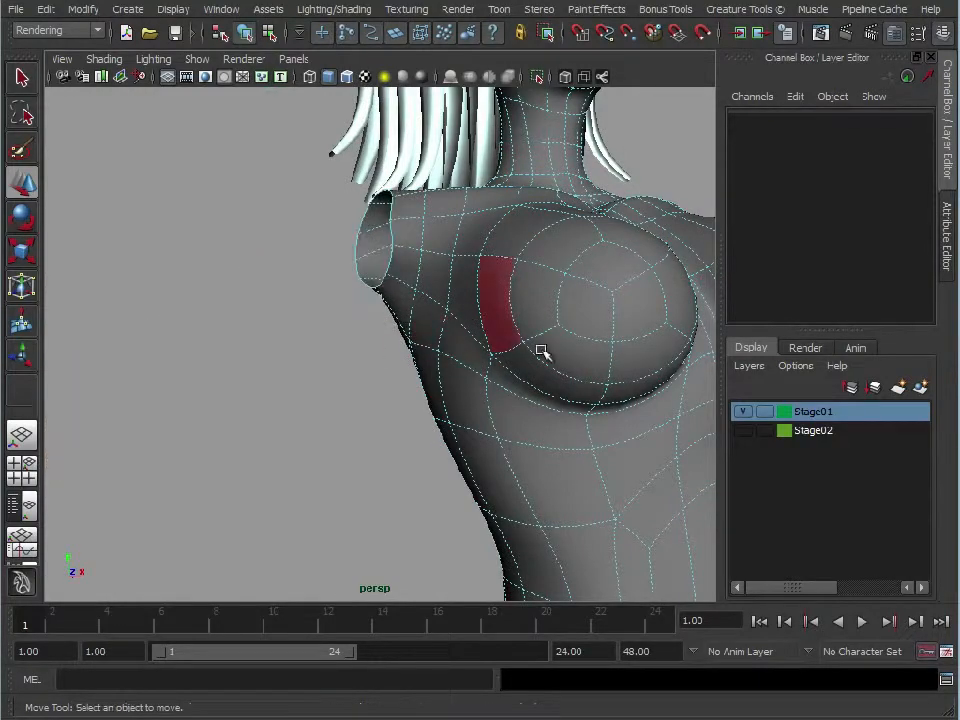
Step: Select the faces of the character's left arm up to the shoulder and extract them into a separate mesh
left_click_drag(540, 354, 521, 450, "alt")
right_click_drag(521, 450, 332, 332, "alt")
mouse_move(332, 332)
left_mouse_down("alt")
mouse_move(305, 365)
mouse_move(296, 358)
mouse_move(343, 349)
left_mouse_up("alt")
left_click_drag(685, 503, 281, 190)
left_click_drag(444, 227, 471, 290, "alt")
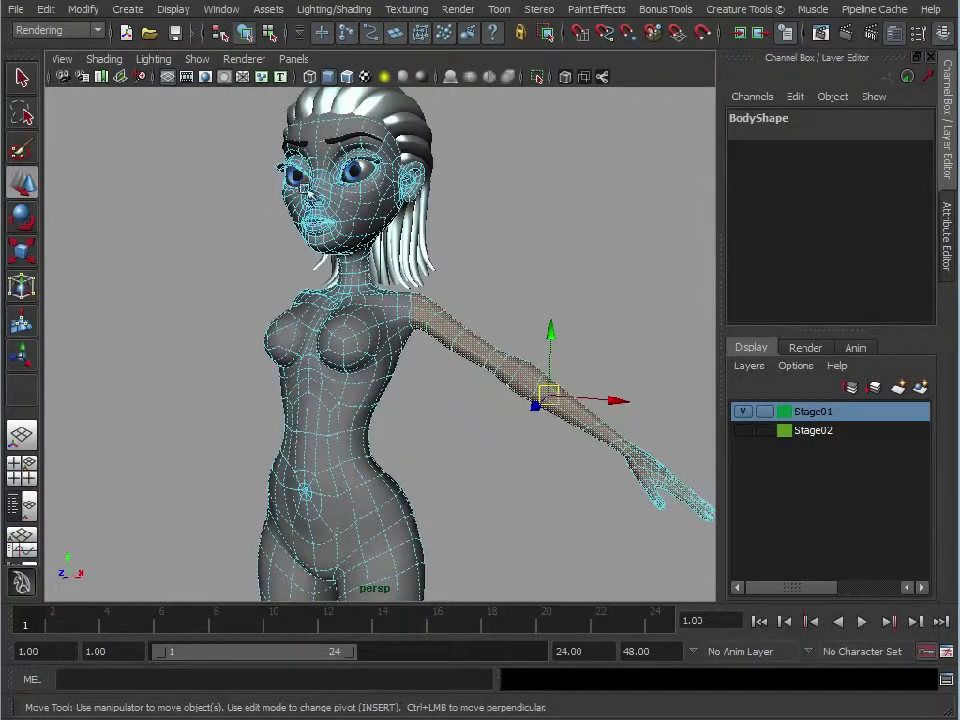
key("space")
left_click_drag(205, 313, 229, 360)
left_click(467, 243)
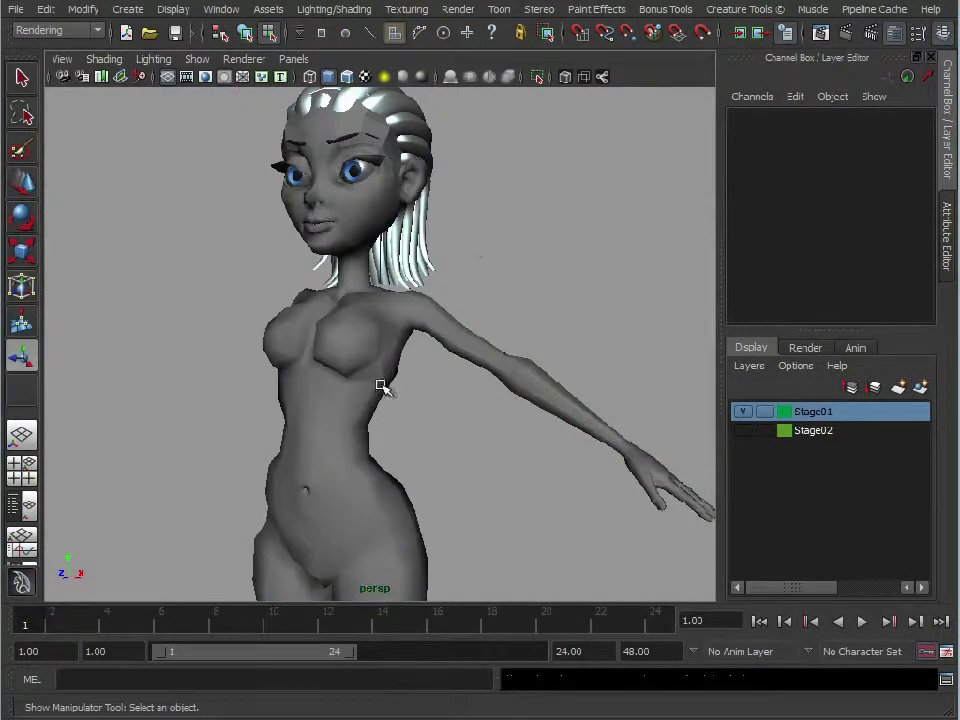
Step: Return to object mode and turn on smooth mesh preview for the body and the extracted left arm
left_click_drag(380, 386, 398, 386, "alt")
left_click(345, 390)
right_click_drag(367, 381, 478, 332)
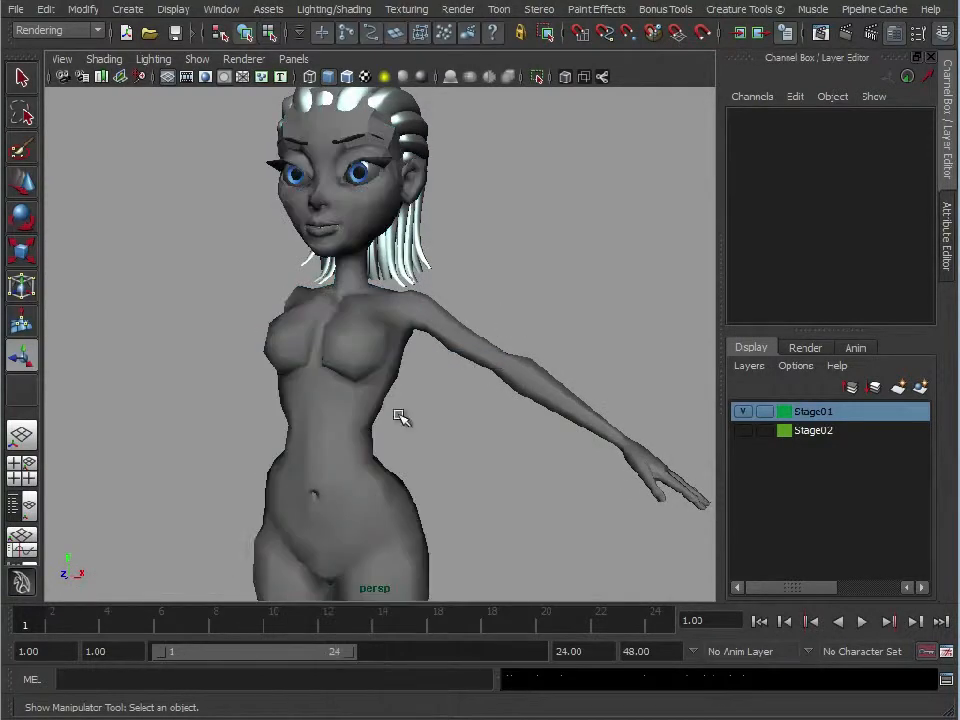
left_click(345, 416)
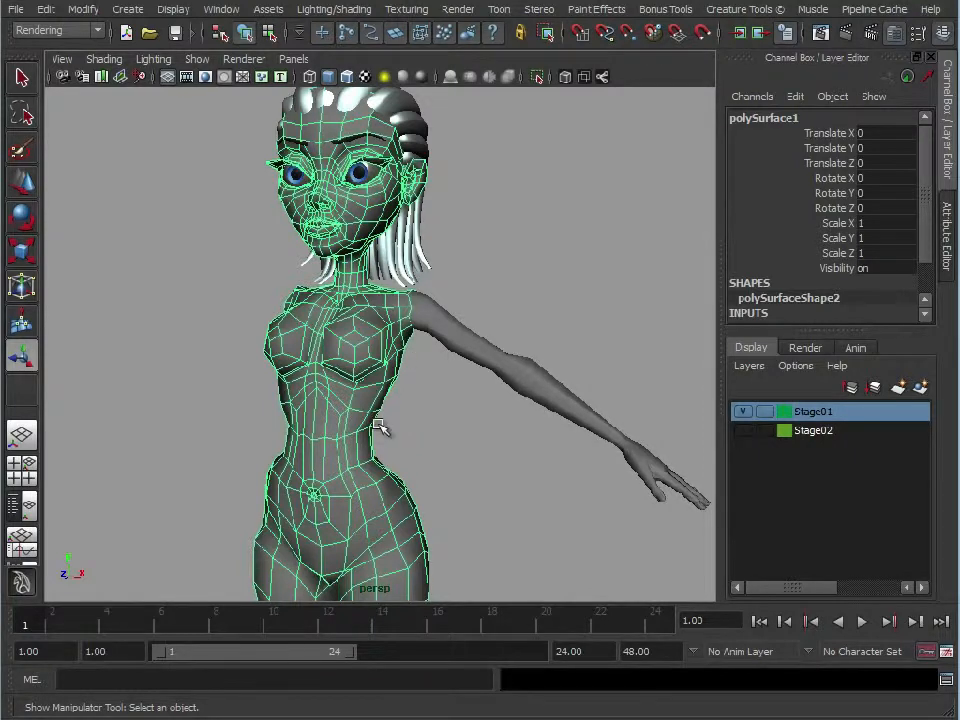
key("3")
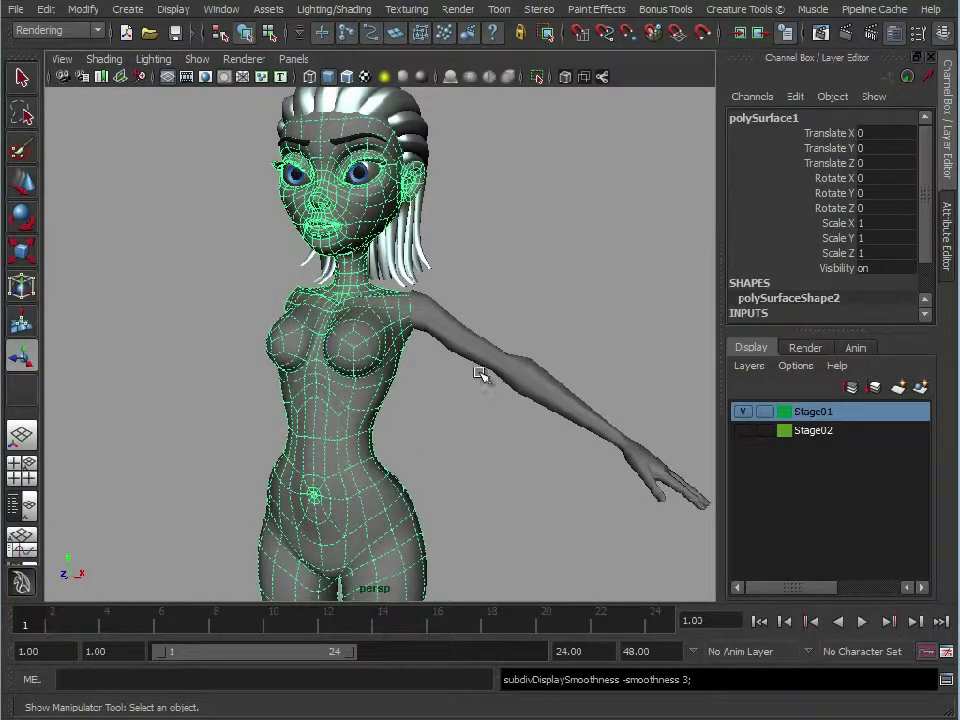
left_click(480, 373)
key("3")
left_click(350, 578)
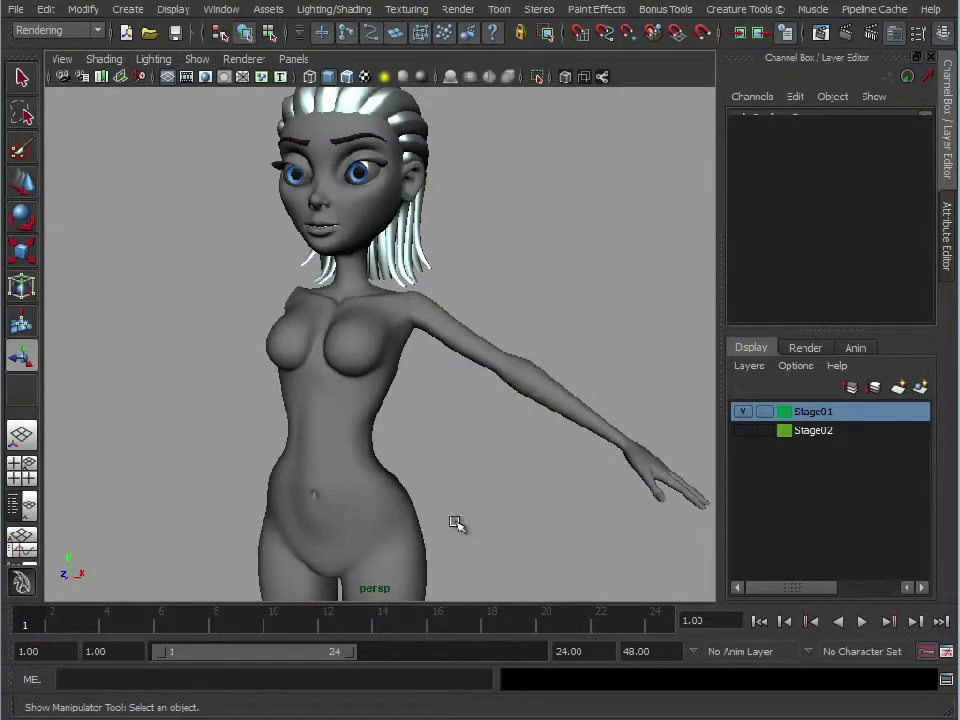
Step: Select the faces of the character's right leg up to the hip and delete them
middle_click_drag(456, 523, 480, 300, "alt")
right_click_drag(480, 300, 315, 300, "alt")
left_click(352, 427)
middle_click_drag(353, 428, 395, 285, "alt")
left_click_drag(407, 300, 436, 298, "alt")
right_click(376, 203)
left_click(297, 560)
left_click_drag(376, 219, 391, 206)
middle_click_drag(332, 272, 336, 415, "alt")
right_click_drag(336, 415, 528, 378, "alt")
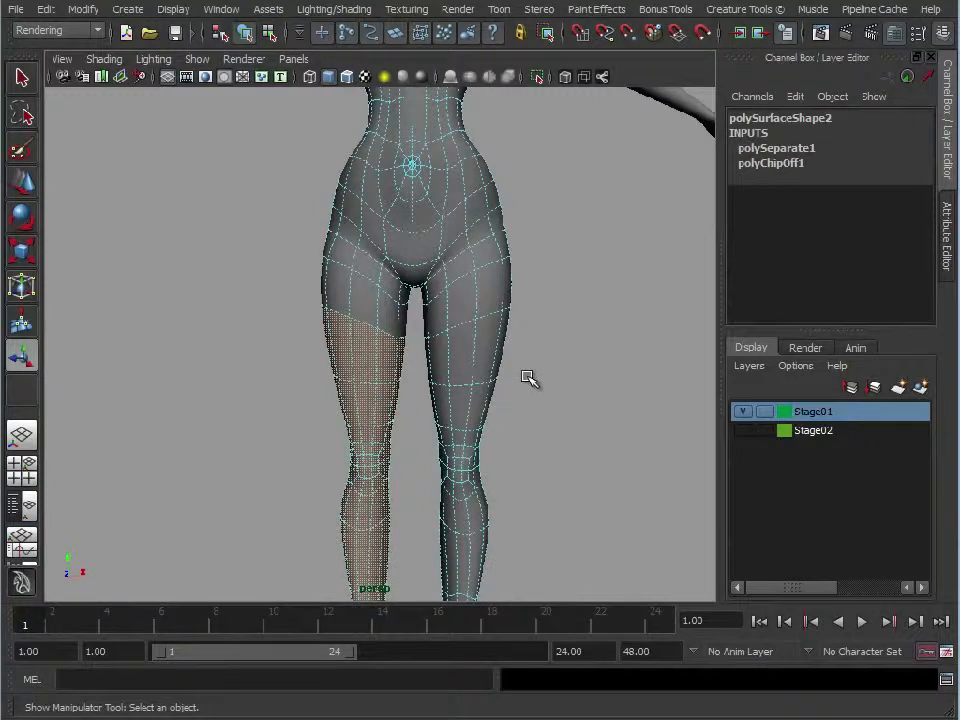
key("Delete")
Step: Select the faces of the character's left leg up to the hip and extract them into a separate mesh
right_click_drag(528, 378, 447, 337, "alt")
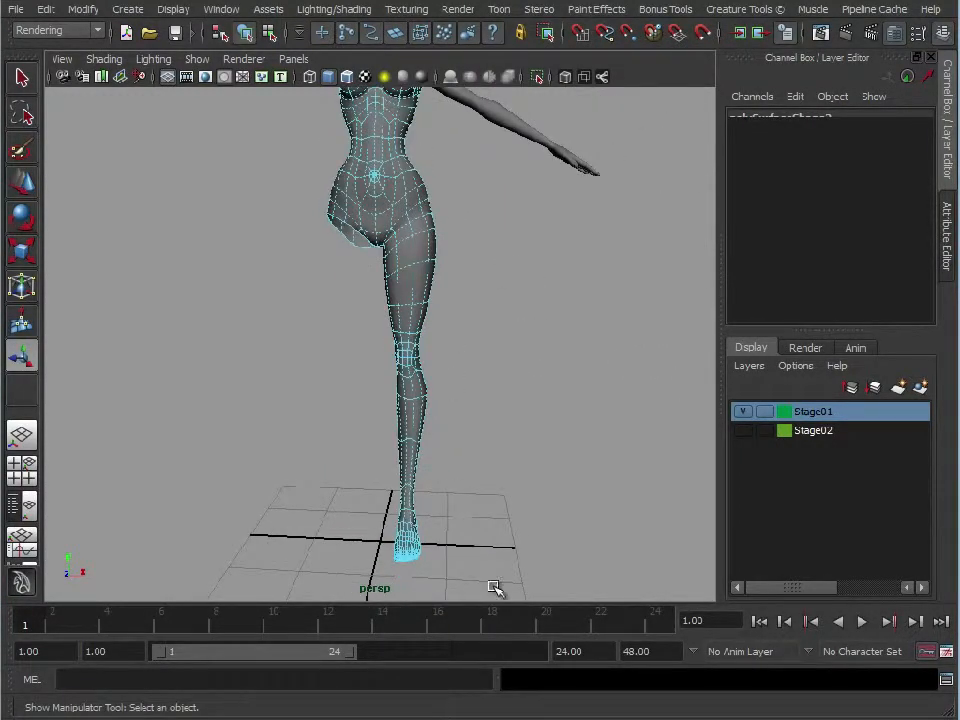
left_click_drag(306, 247, 376, 265)
right_click_drag(274, 403, 571, 331, "alt")
left_click_drag(615, 388, 575, 377, "alt")
key("shift+period")
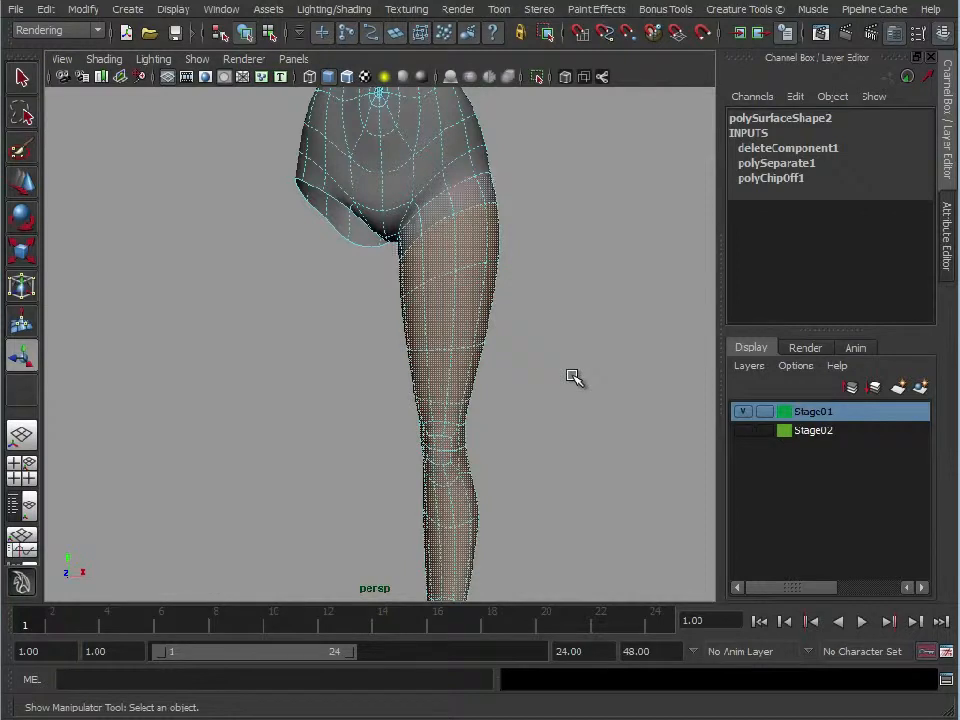
key("space")
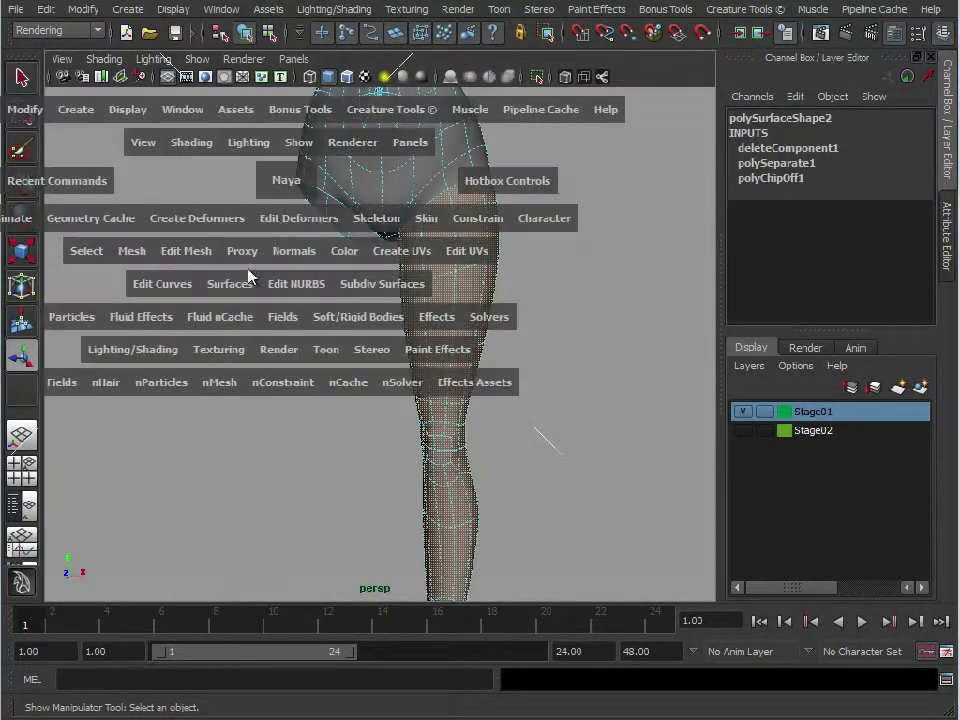
left_click(131, 255)
left_click(157, 320)
Step: Return to object mode and turn on smooth mesh preview for the head and torso mesh
right_click_drag(428, 268, 514, 199)
scroll(536, 489, "down", 5)
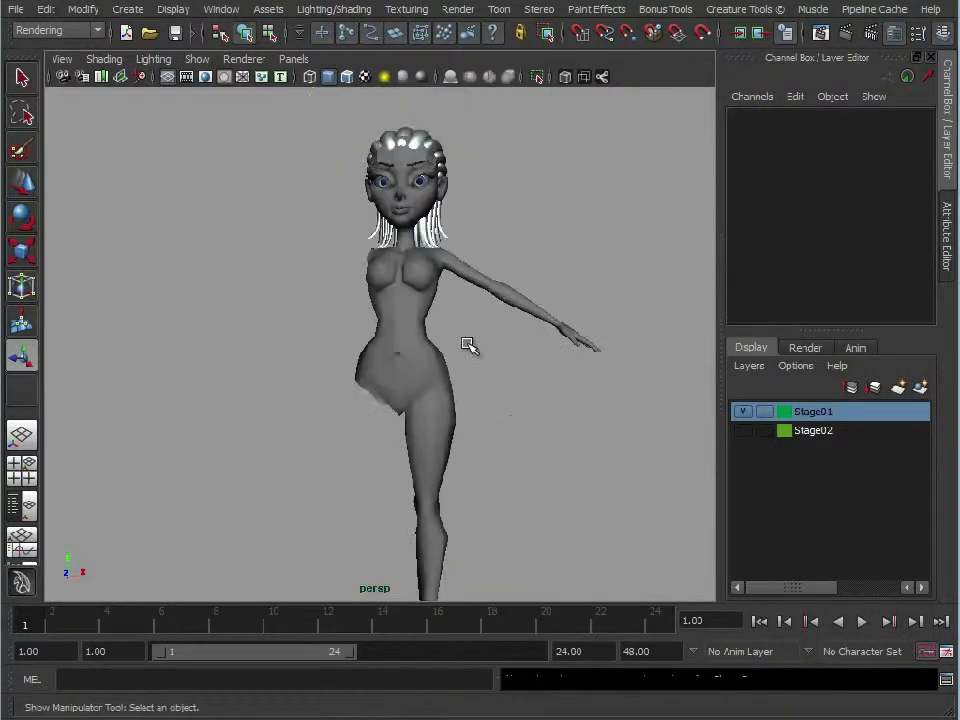
left_click(407, 347)
key("3")
Step: Isolate the selected head and torso mesh in the perspective viewport
left_click_drag(308, 210, 414, 338, "ctrl+alt")
right_click_drag(414, 338, 484, 340, "alt")
left_click_drag(445, 150, 335, 262, "alt")
left_click(197, 59)
mouse_move(214, 88)
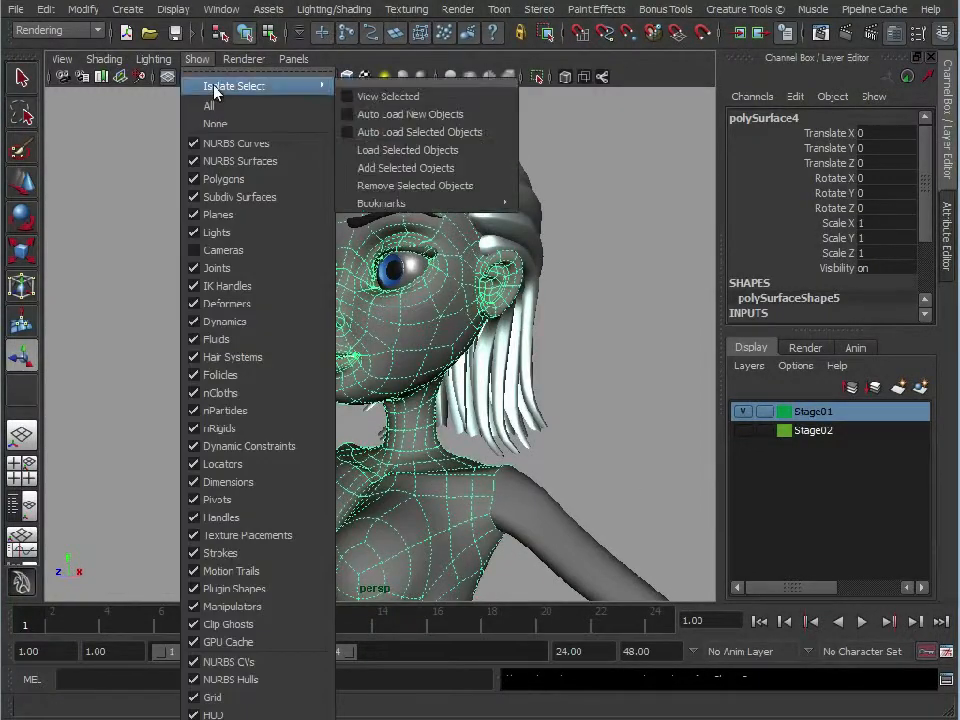
left_click(363, 96)
Step: Select all head faces down to the jawline and top of the neck and extract them from the torso
left_click_drag(380, 330, 430, 340, "alt")
right_click_drag(415, 308, 411, 347)
left_click_drag(411, 347, 506, 354, "alt")
left_click_drag(209, 115, 600, 402)
middle_click_drag(405, 415, 366, 339, "alt")
right_click_drag(366, 339, 470, 385, "alt")
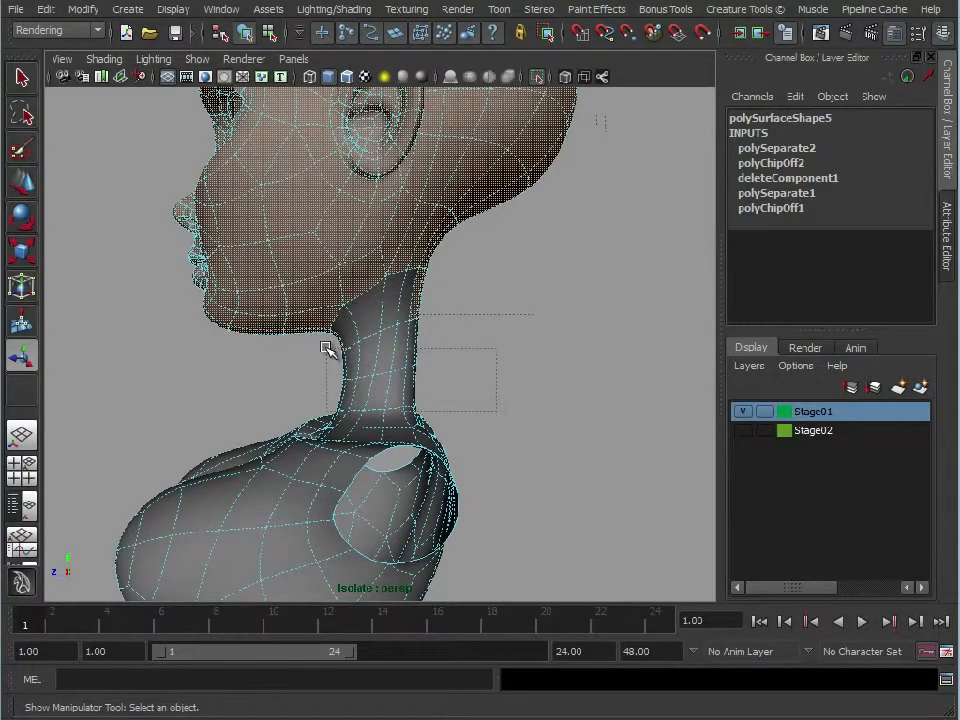
left_click_drag(573, 387, 677, 330, "alt")
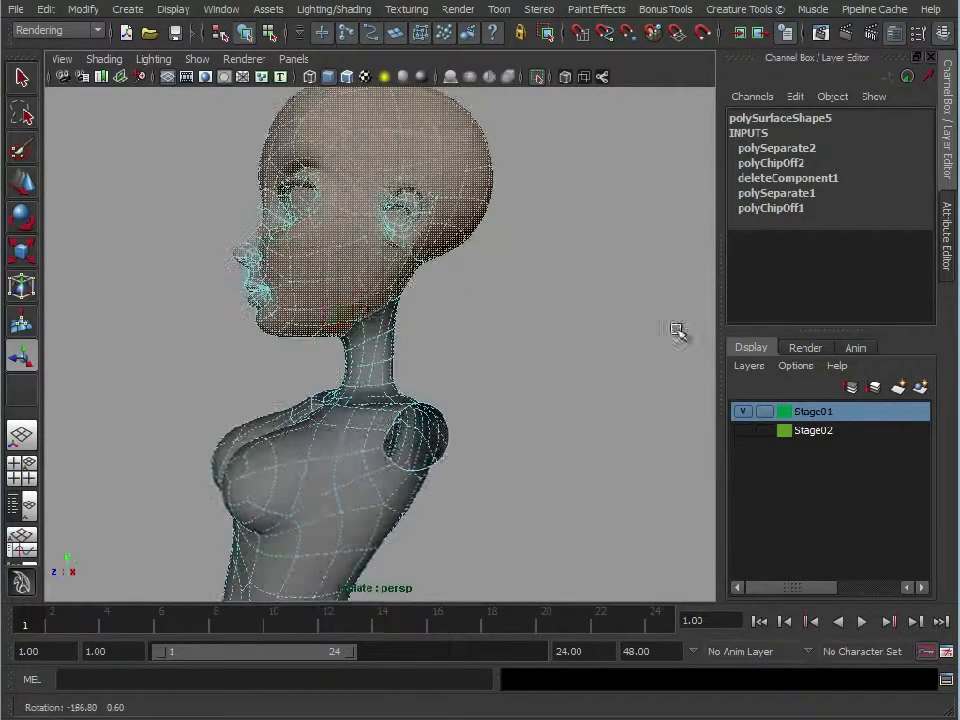
left_click_drag(330, 349, 412, 385, "alt")
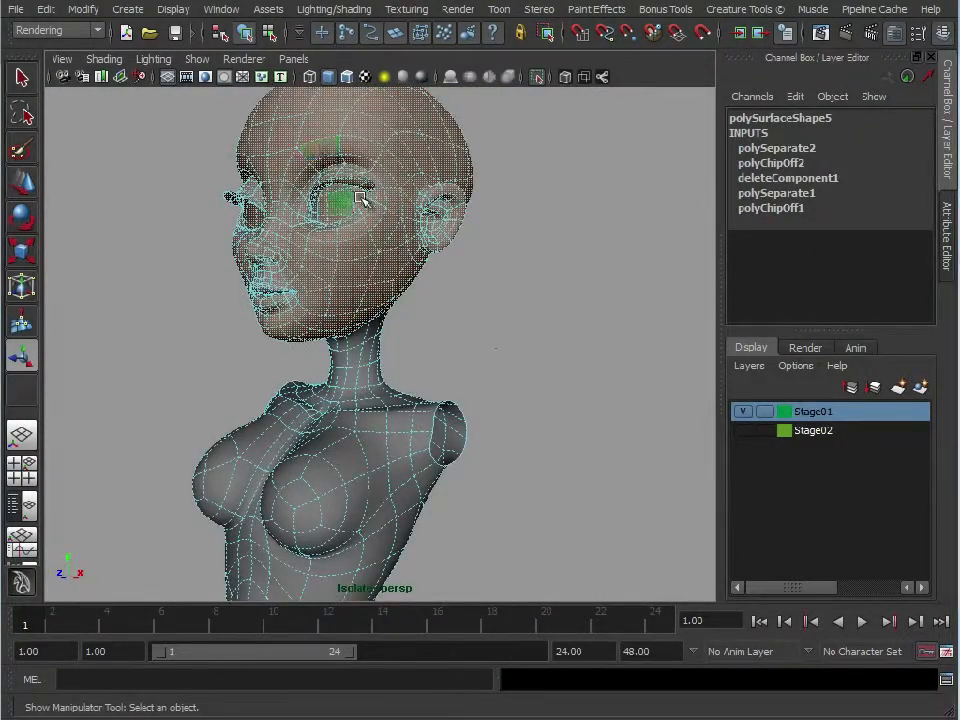
key("space")
left_click(212, 272)
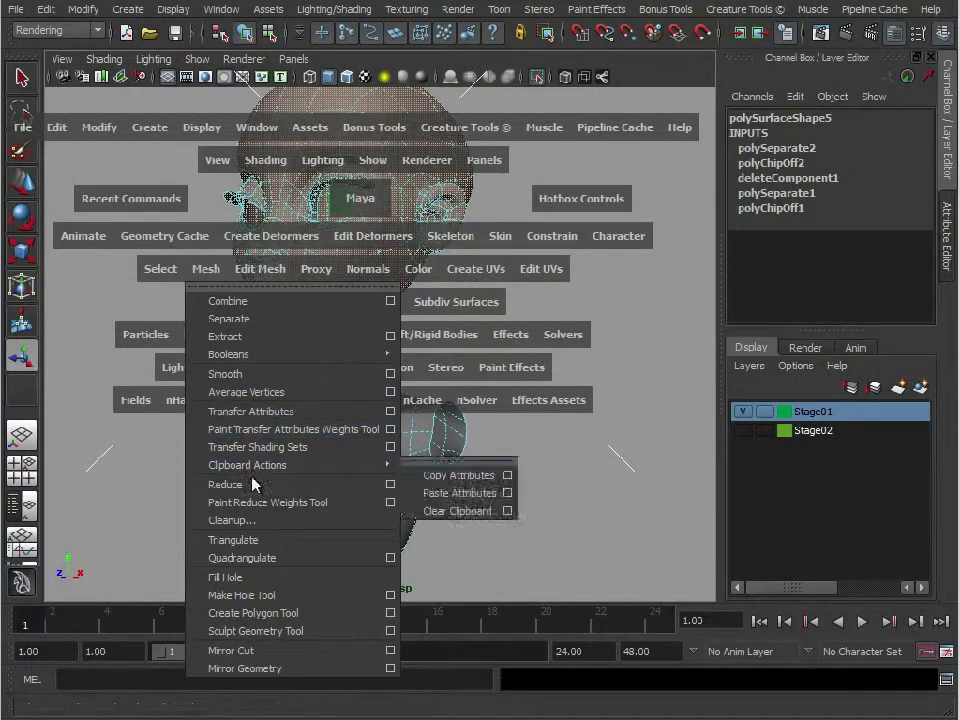
left_click(252, 342)
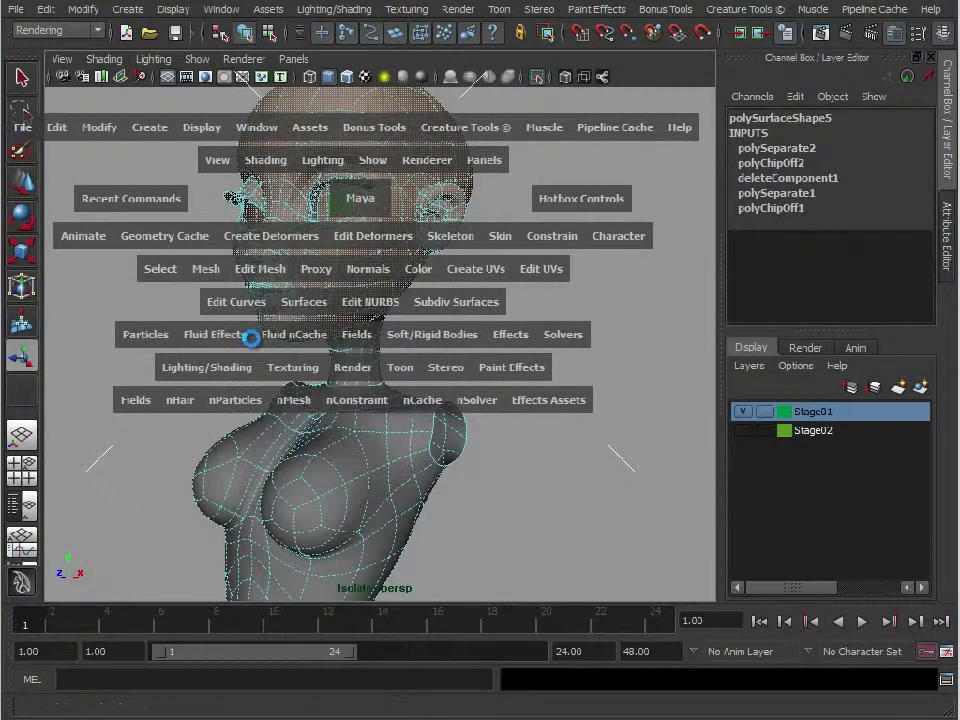
Step: Return to object mode and turn on smooth mesh preview for the separated head and torso meshes
left_click(555, 412)
right_click_drag(555, 416, 378, 413, "alt")
middle_click_drag(378, 413, 400, 313, "alt")
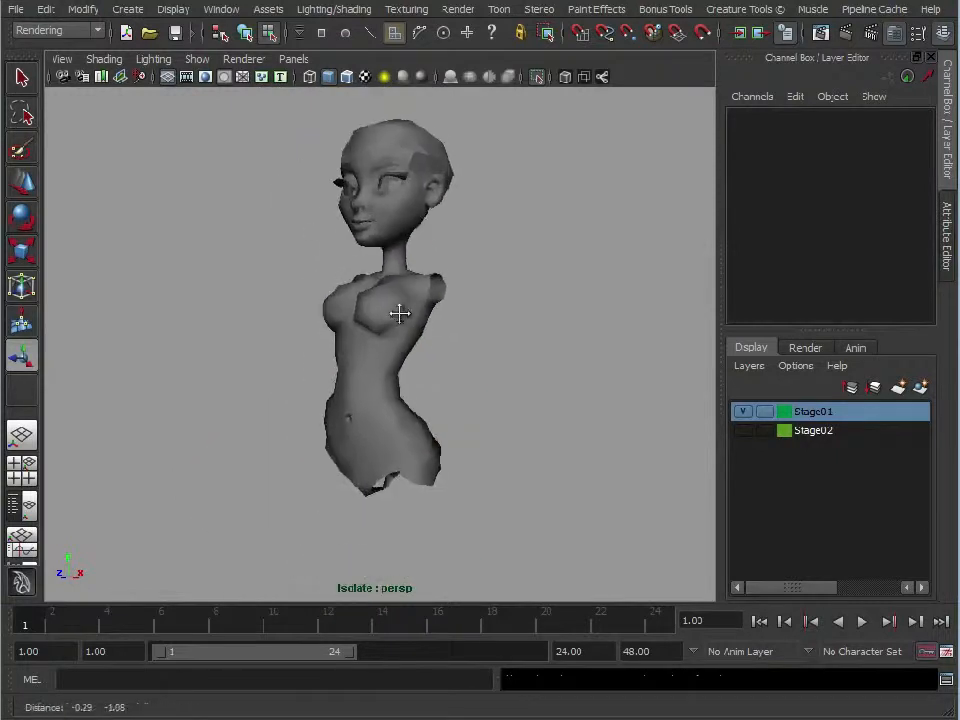
left_click_drag(400, 313, 530, 306, "alt")
middle_click_drag(530, 306, 471, 373, "alt")
left_click_drag(471, 373, 466, 398, "alt")
left_click(403, 289)
left_click(347, 412)
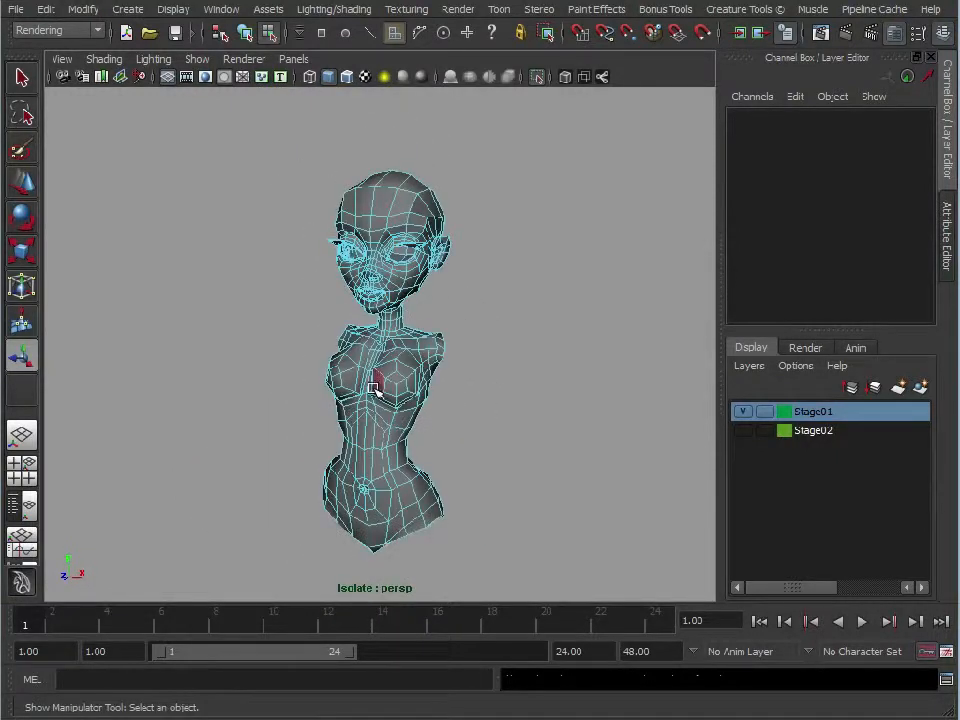
right_click_drag(377, 386, 513, 321)
left_click_drag(270, 212, 420, 395)
key("3")
left_click(473, 345)
middle_click_drag(534, 401, 494, 327, "alt")
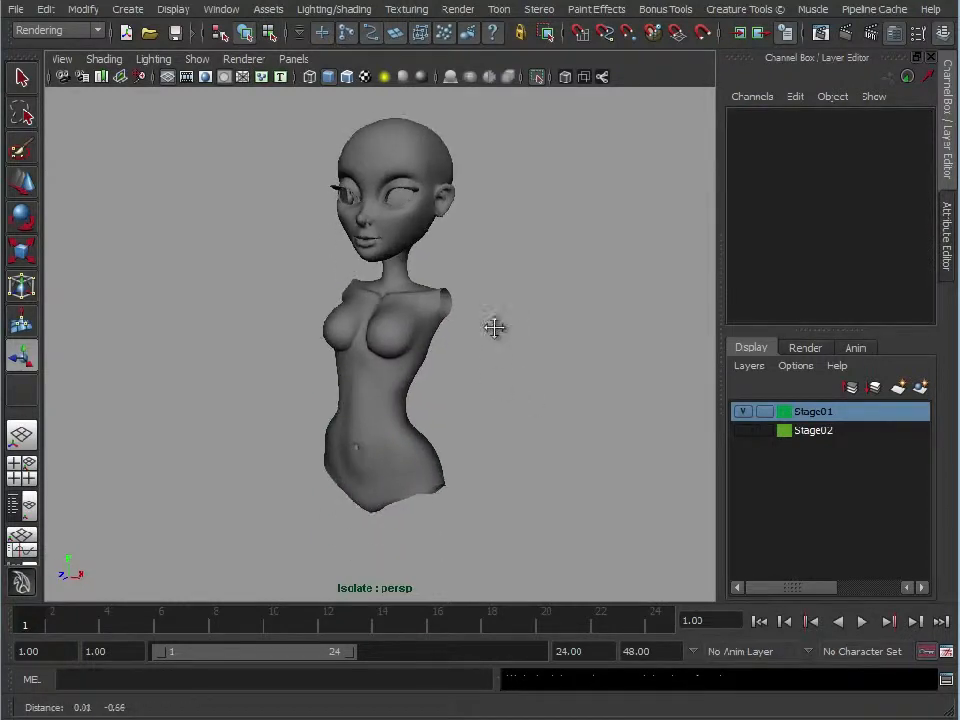
Step: Select the head and torso meshes together and turn Hardware Texturing back on
left_click(212, 67)
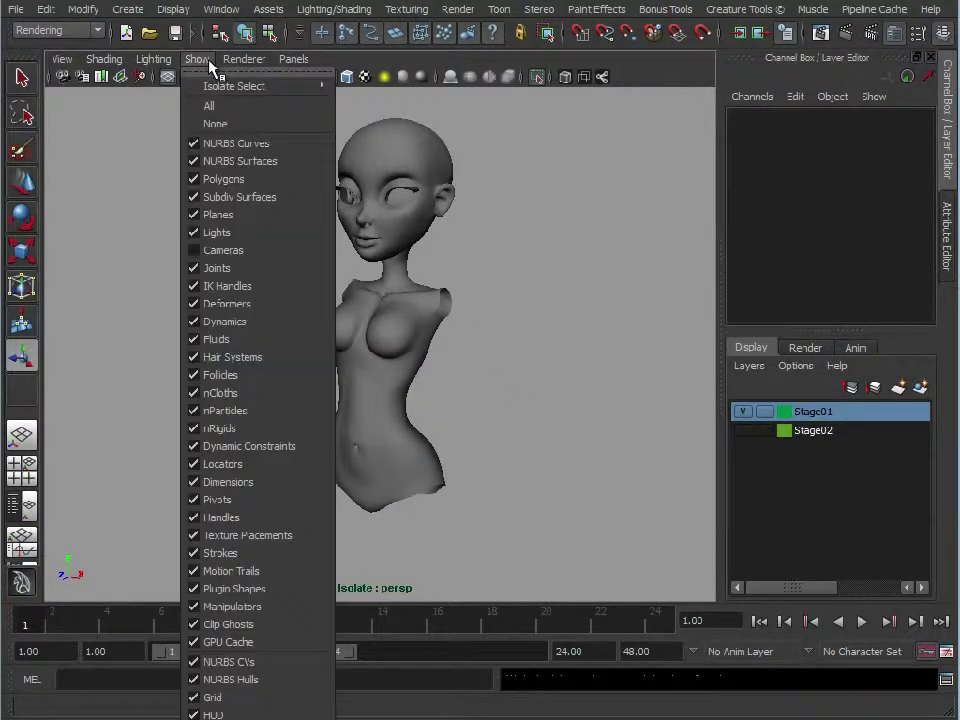
left_click_drag(525, 257, 389, 151, "alt")
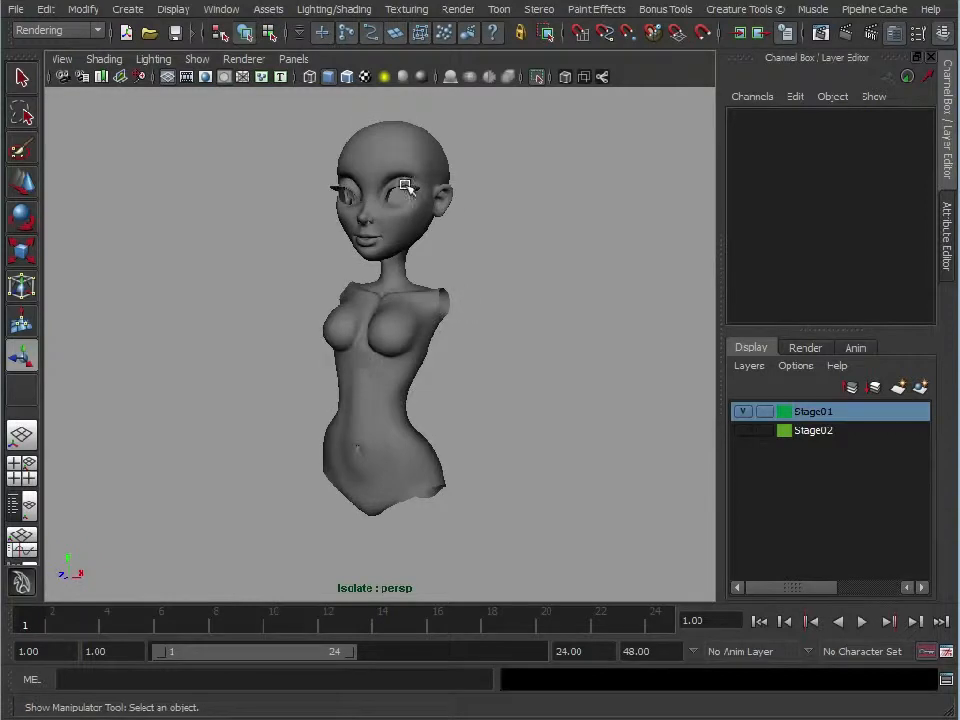
left_click(407, 187)
left_click(388, 366, "shift")
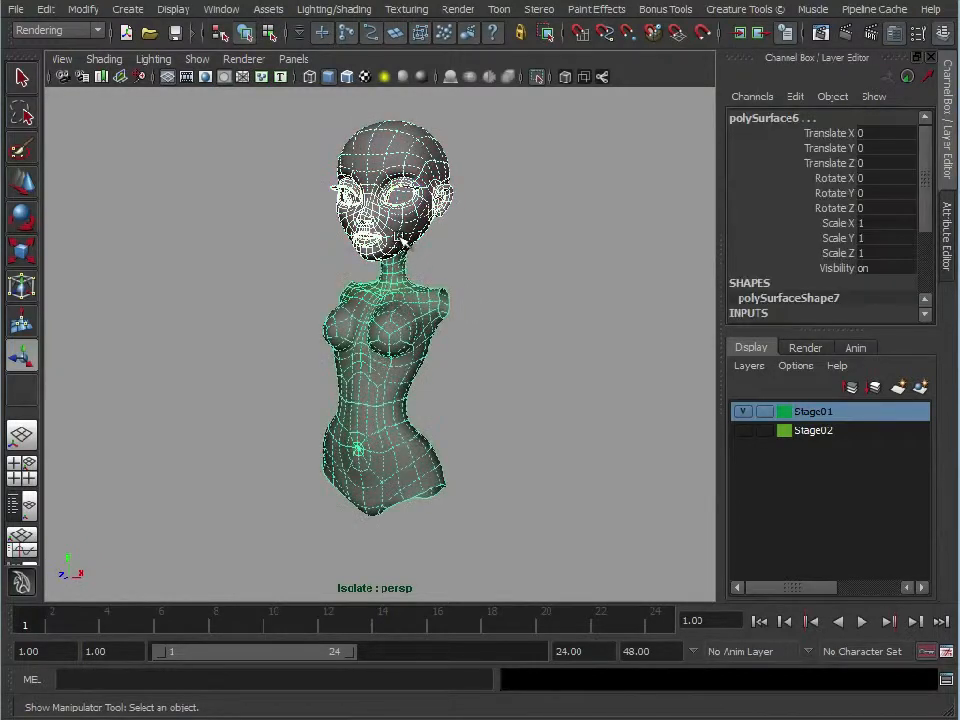
left_click(104, 59)
left_click(156, 414)
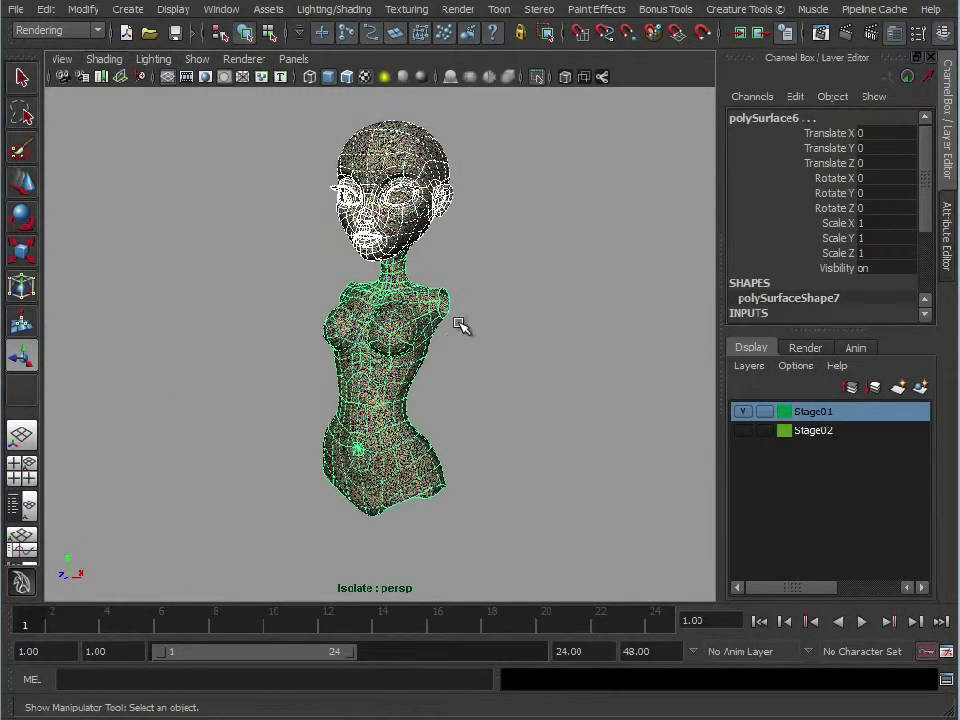
Step: Planar map the head and torso meshes together from the Z axis, fitted to the bounding box with the image width/height ratio kept
key("space")
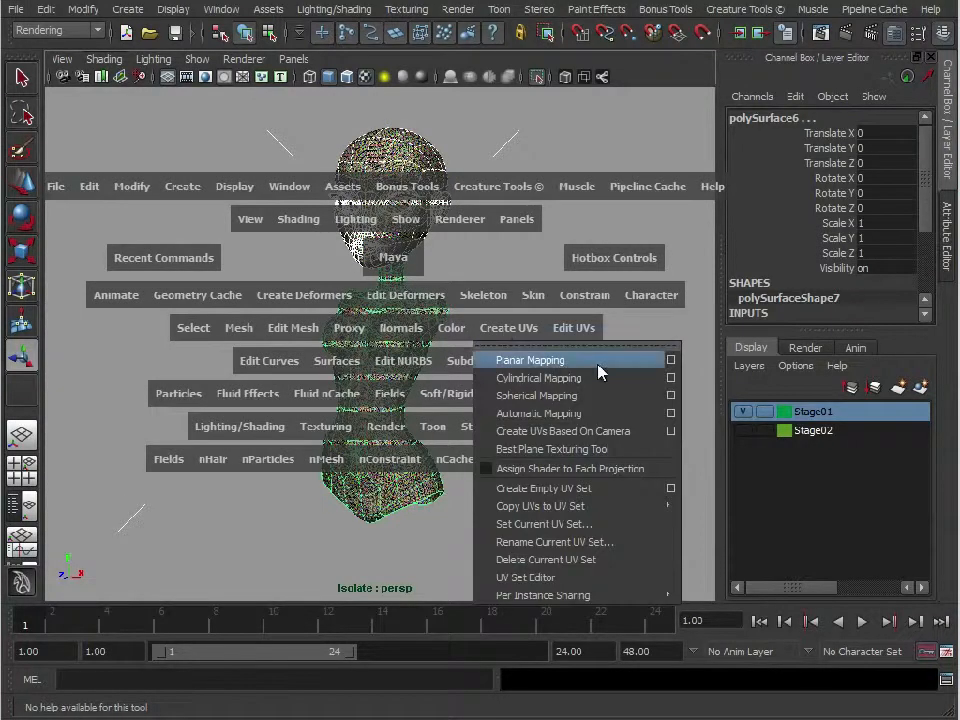
left_click(668, 362)
left_click_drag(414, 170, 621, 35)
middle_click_drag(398, 436, 302, 429, "alt")
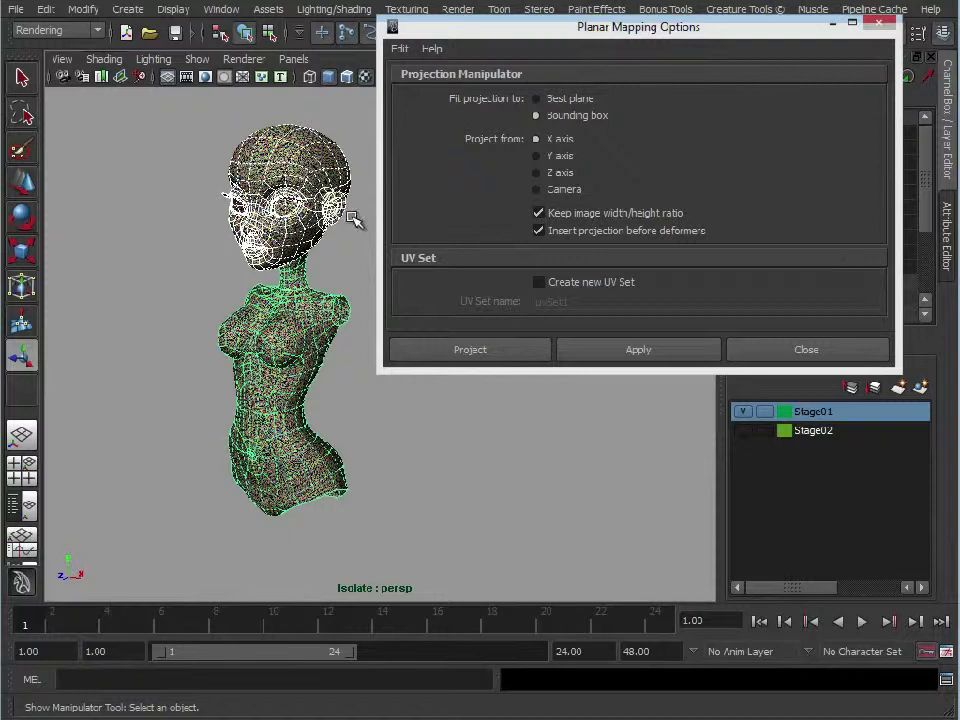
left_click(573, 174)
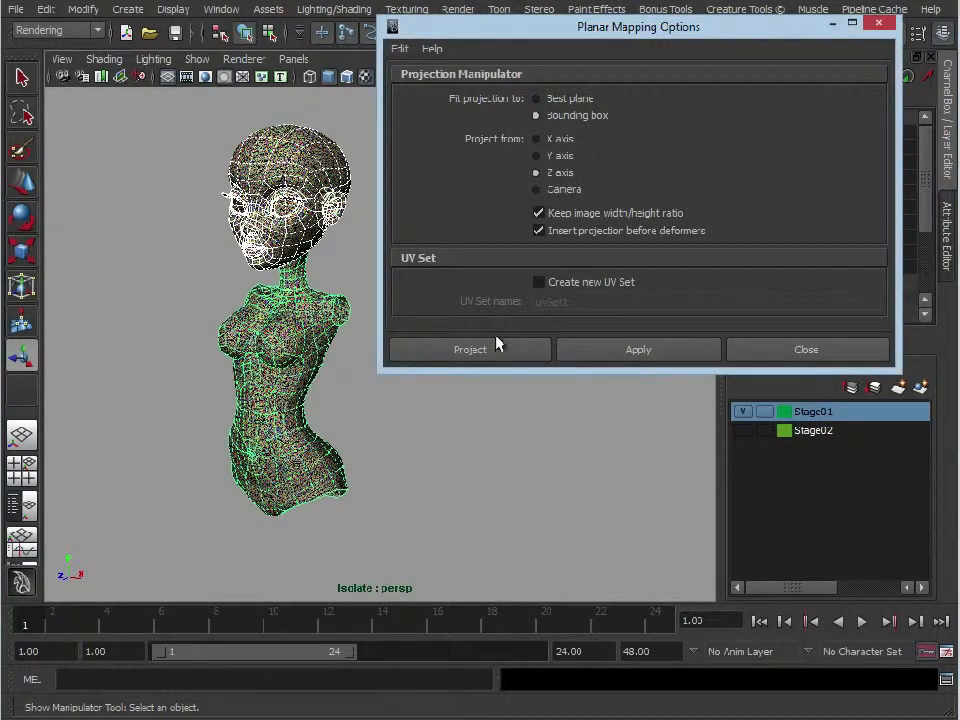
left_click(493, 347)
middle_click_drag(241, 311, 330, 382, "alt")
right_click_drag(330, 382, 457, 324, "alt")
Step: Return to object mode, select only the torso mesh and bring up its UVs in the UV Texture Editor
right_click_drag(381, 251, 470, 210)
left_click(559, 231)
left_click_drag(406, 336, 416, 351, "alt")
right_click_drag(415, 352, 306, 360, "alt")
middle_click_drag(306, 360, 322, 240, "alt")
right_click_drag(437, 298, 441, 326, "alt")
mouse_move(443, 340)
left_mouse_down("alt")
mouse_move(131, 337)
mouse_move(456, 351)
left_mouse_up("alt")
left_click(380, 357)
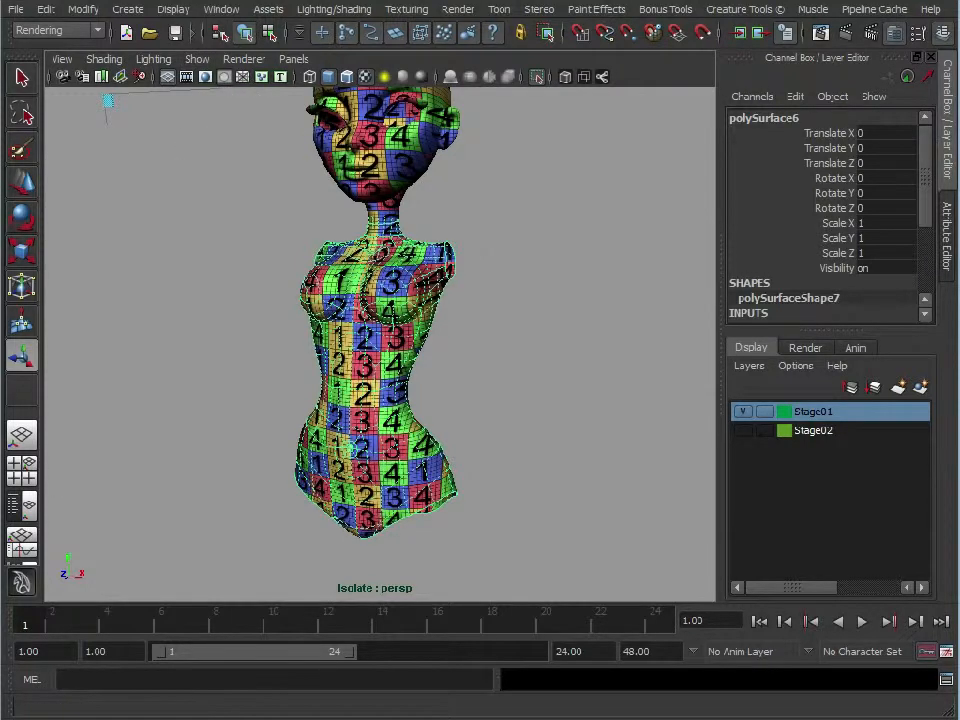
key("alt+Tab")
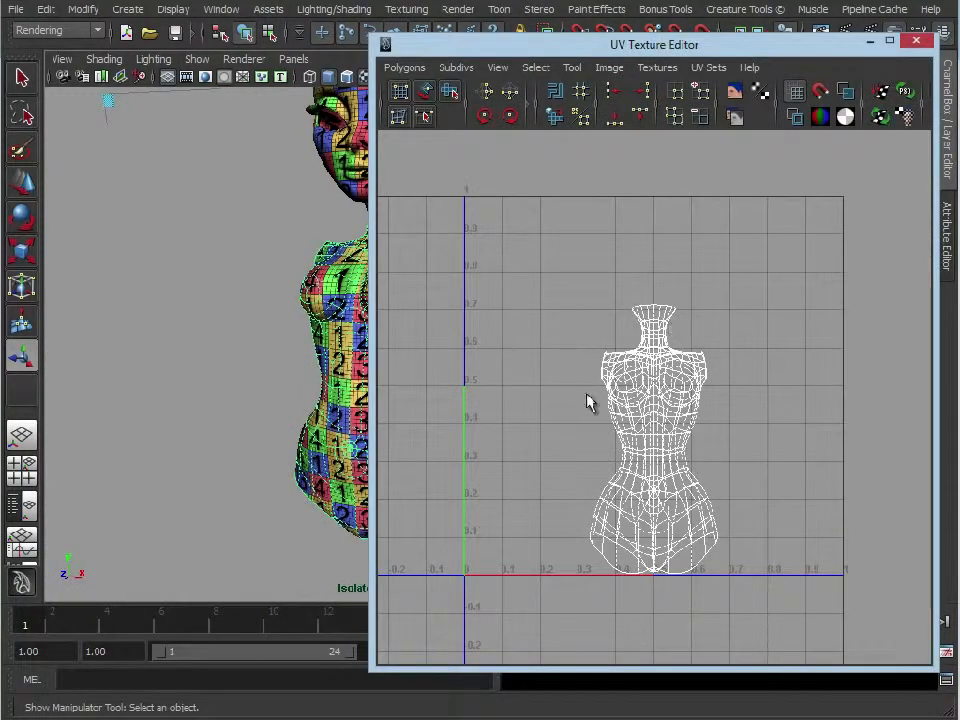
Step: Select the torso's vertical centre edge loop and deselect its front portion, keeping the edges down the back
left_click_drag(214, 298, 330, 339, "alt")
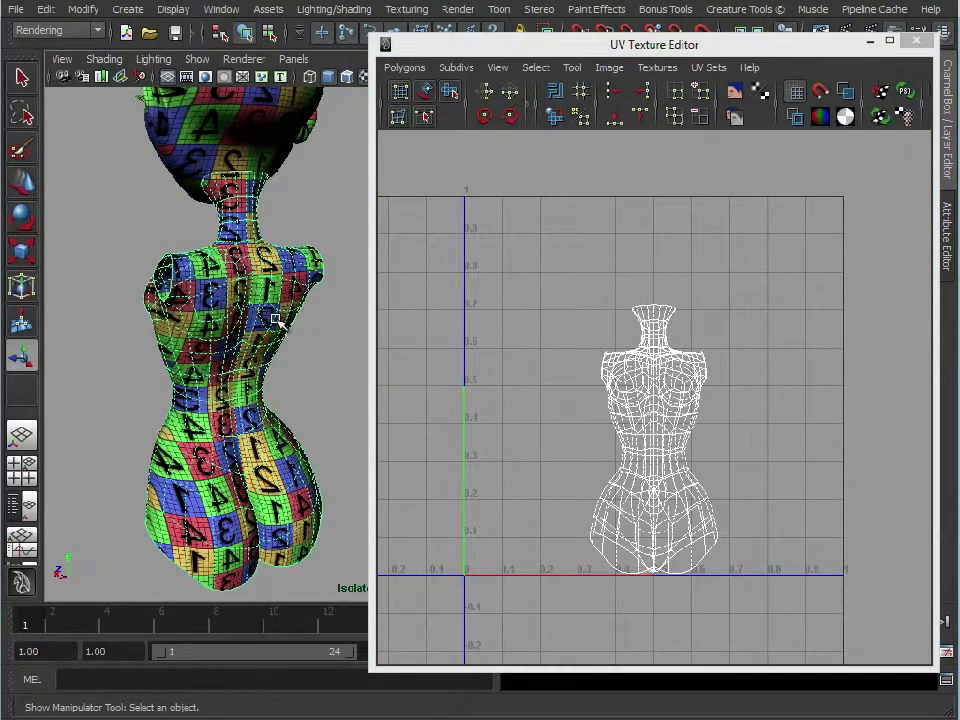
right_click_drag(277, 319, 276, 281)
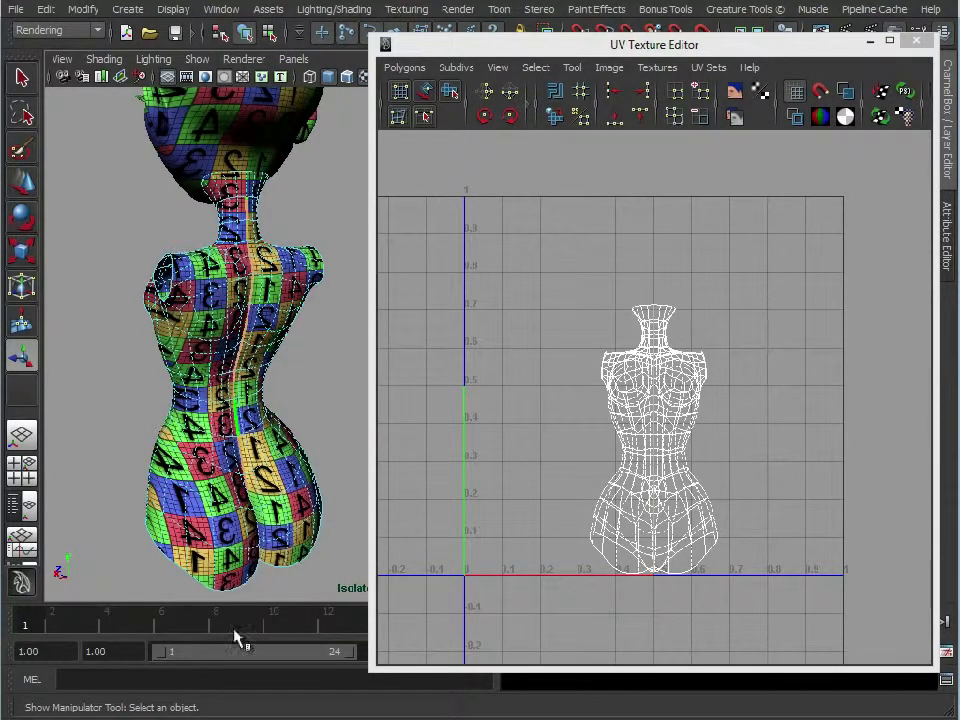
left_click_drag(112, 455, 196, 440, "alt")
middle_click_drag(196, 440, 229, 420, "alt")
right_click_drag(229, 420, 178, 400, "alt")
left_click_drag(178, 400, 150, 370, "alt")
middle_click_drag(150, 370, 204, 350, "alt")
left_click_drag(204, 350, 148, 348, "alt")
left_click_drag(129, 112, 203, 440)
left_click_drag(204, 240, 246, 345, "alt")
middle_click_drag(246, 345, 198, 300, "alt")
left_click_drag(198, 300, 170, 276, "alt")
left_click_drag(132, 119, 258, 310)
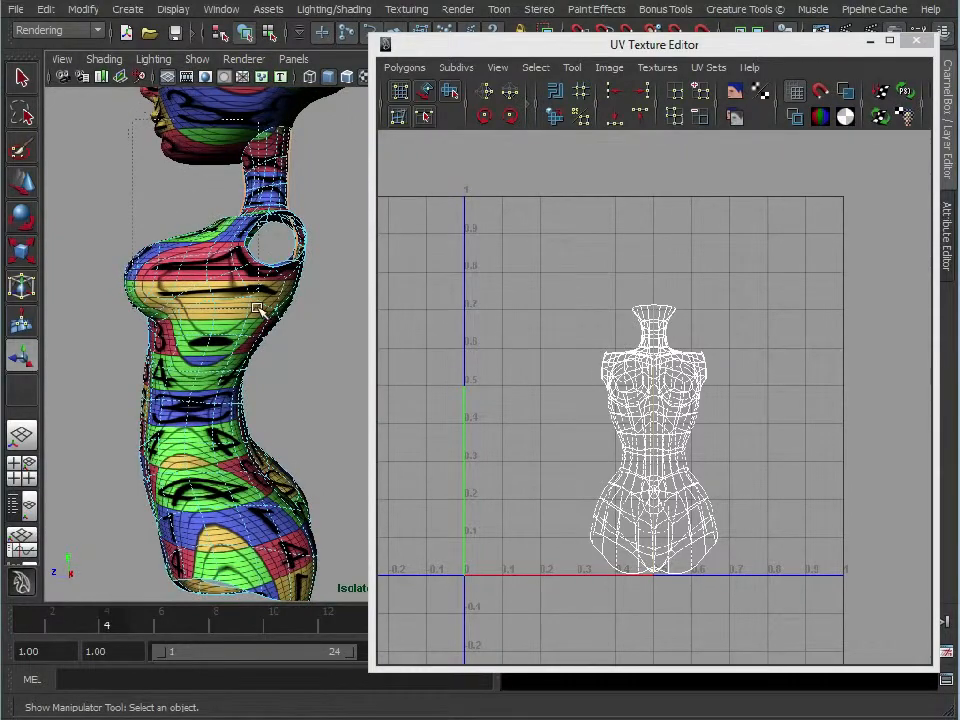
Step: Check the selected back seam around the crotch and cut the torso's UVs along those edges
left_click_drag(185, 327, 250, 323, "alt")
left_click_drag(291, 381, 324, 399, "alt")
middle_click_drag(324, 399, 198, 353, "alt")
left_click_drag(198, 353, 135, 253, "alt")
middle_click_drag(135, 253, 252, 340, "alt")
right_click_drag(252, 340, 284, 355, "alt")
middle_click_drag(284, 355, 315, 359, "alt")
right_click_drag(315, 359, 328, 364, "alt")
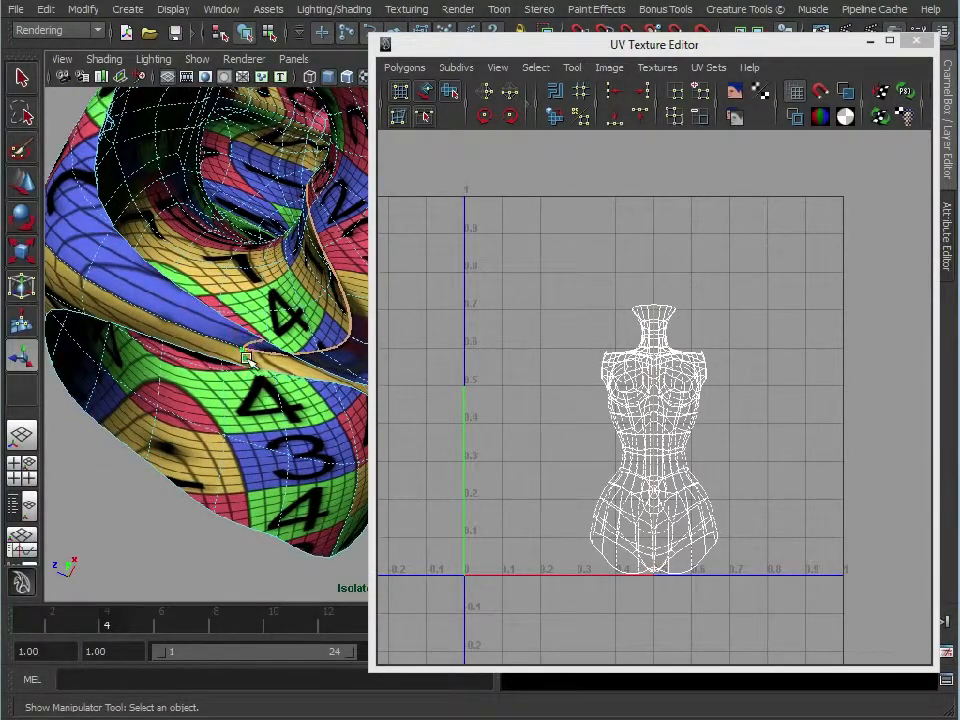
left_click(405, 67)
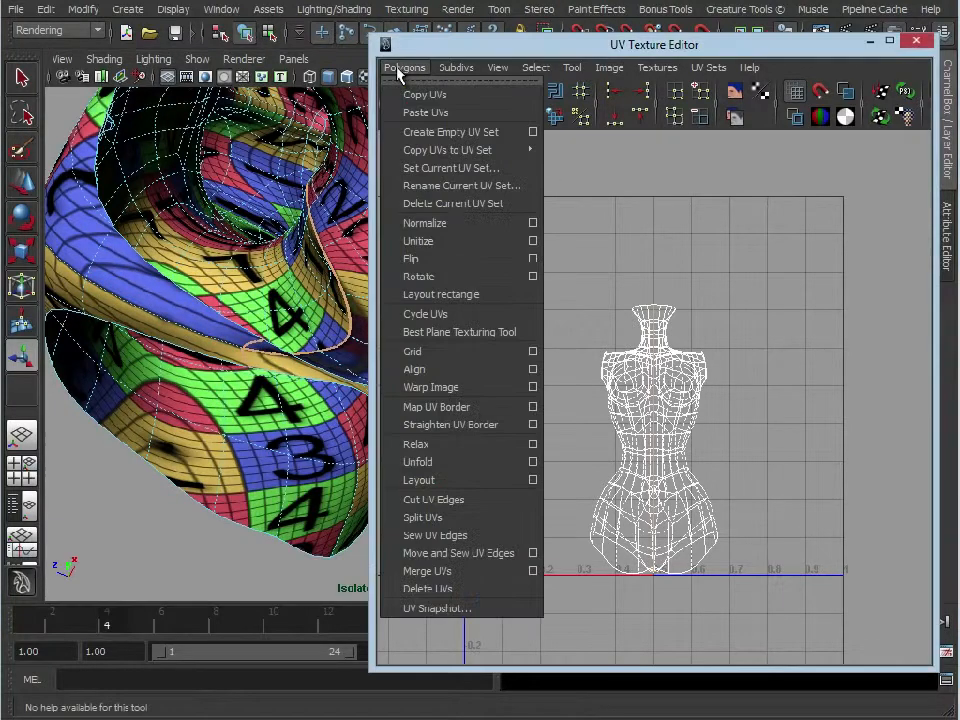
left_click(476, 500)
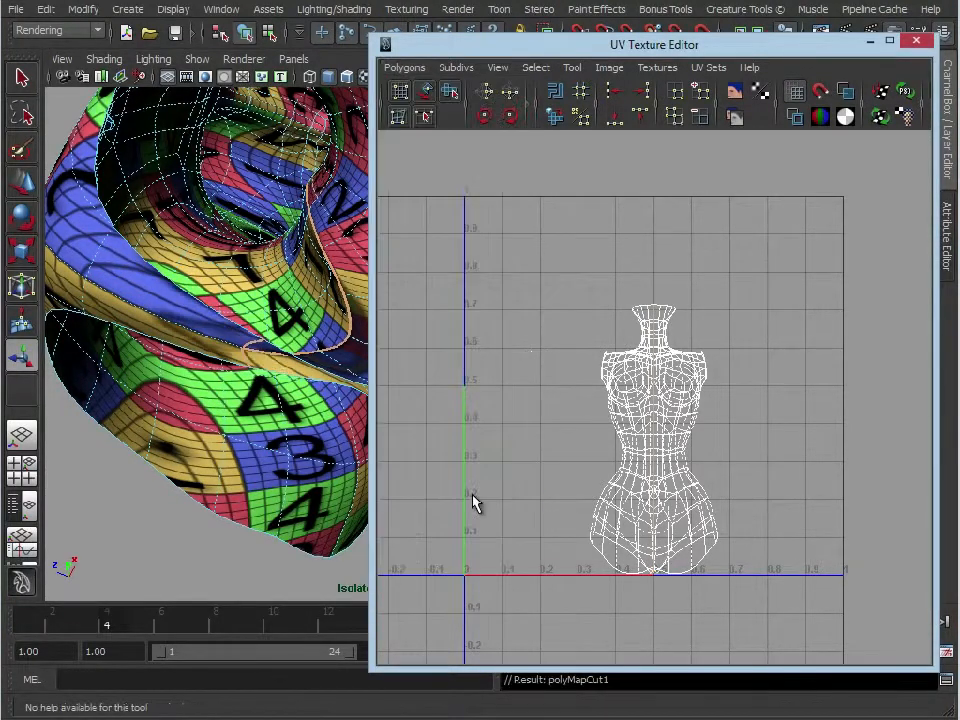
Step: Select the edge loop running over the tops of the shoulders and across the upper back between the arm openings
left_click_drag(285, 213, 190, 352, "alt")
right_click_drag(190, 352, 71, 349, "alt")
middle_click_drag(71, 349, 146, 360, "alt")
left_click_drag(146, 360, 245, 394, "alt")
middle_click_drag(245, 394, 238, 403, "alt")
right_click_drag(238, 403, 249, 343, "alt")
middle_click_drag(249, 343, 268, 380, "alt")
right_click_drag(268, 380, 319, 386, "alt")
left_click_drag(319, 386, 290, 362, "alt")
right_click_drag(290, 362, 282, 354, "alt")
left_click_drag(282, 354, 260, 336, "alt")
middle_click_drag(260, 336, 260, 344, "alt")
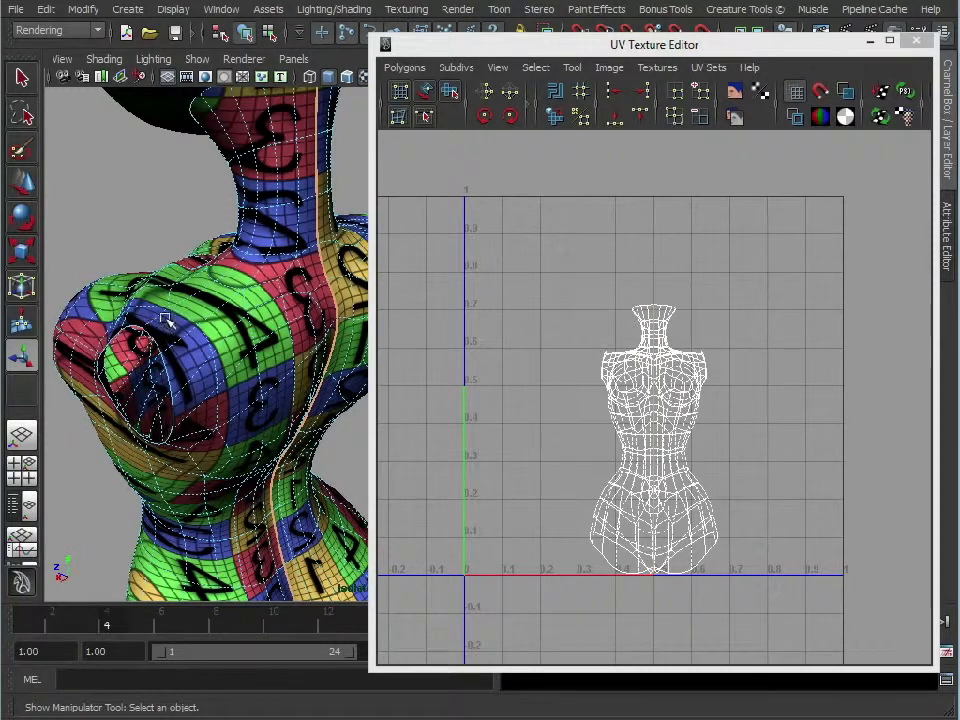
left_click_drag(172, 290, 226, 361, "alt")
double_click(176, 301)
left_click_drag(176, 301, 279, 262, "alt")
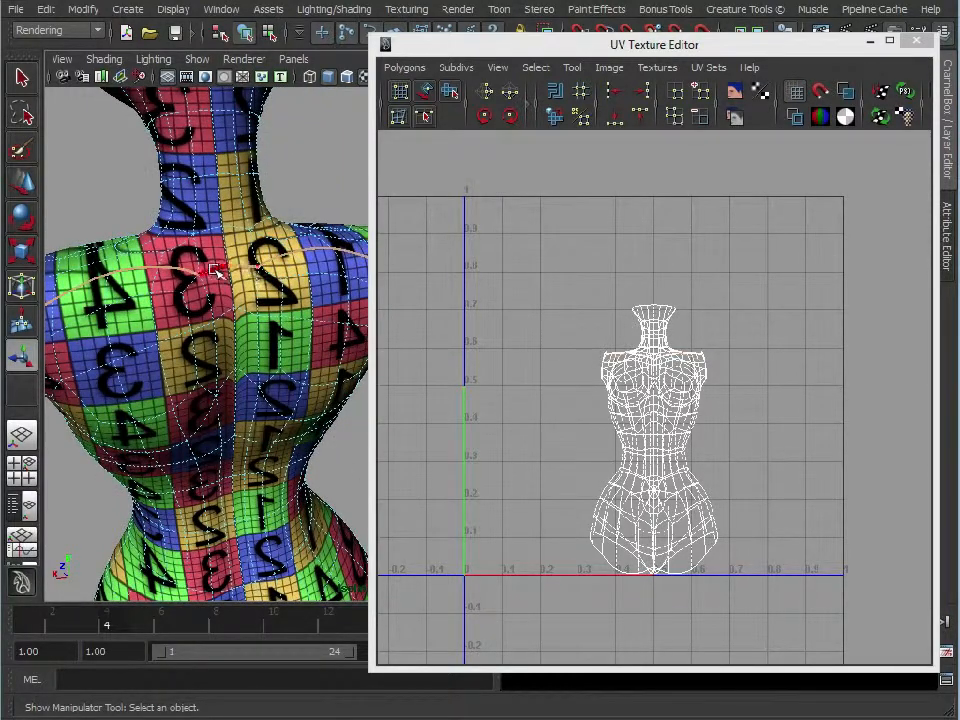
left_click_drag(182, 300, 191, 333, "alt")
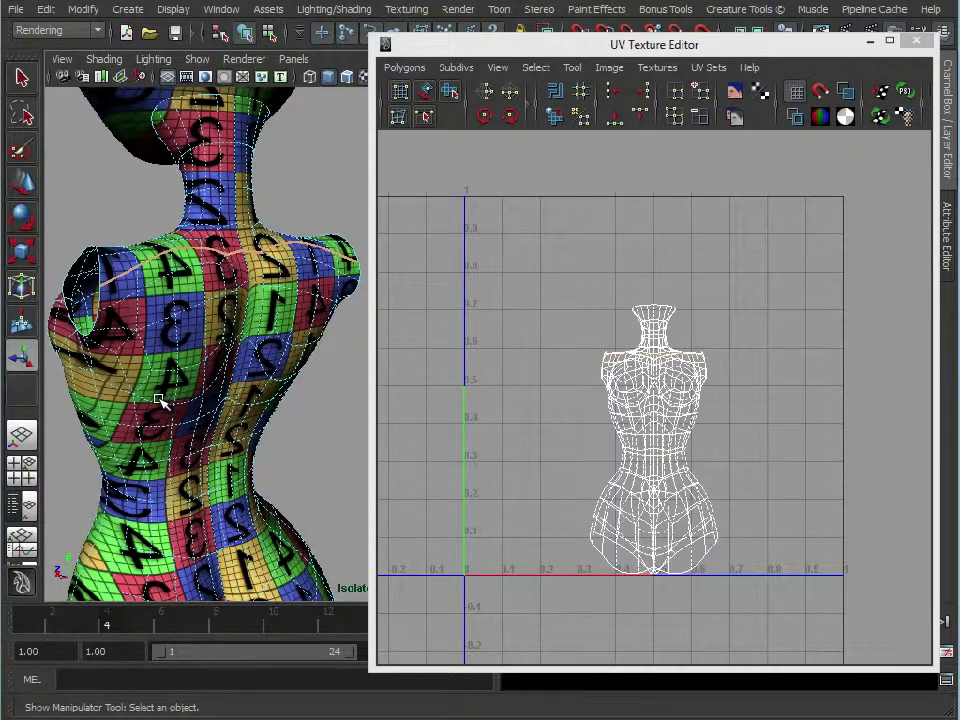
Step: Narrow the UV Texture Editor to reveal more of the model and cut the torso's UVs along the selected shoulder edges
left_click_drag(373, 381, 503, 381)
right_click_drag(679, 424, 765, 437, "alt")
left_click_drag(231, 394, 417, 434, "alt")
middle_click_drag(417, 434, 296, 340, "alt")
left_click_drag(296, 340, 12, 392, "alt")
right_click_drag(294, 266, 440, 285, "alt")
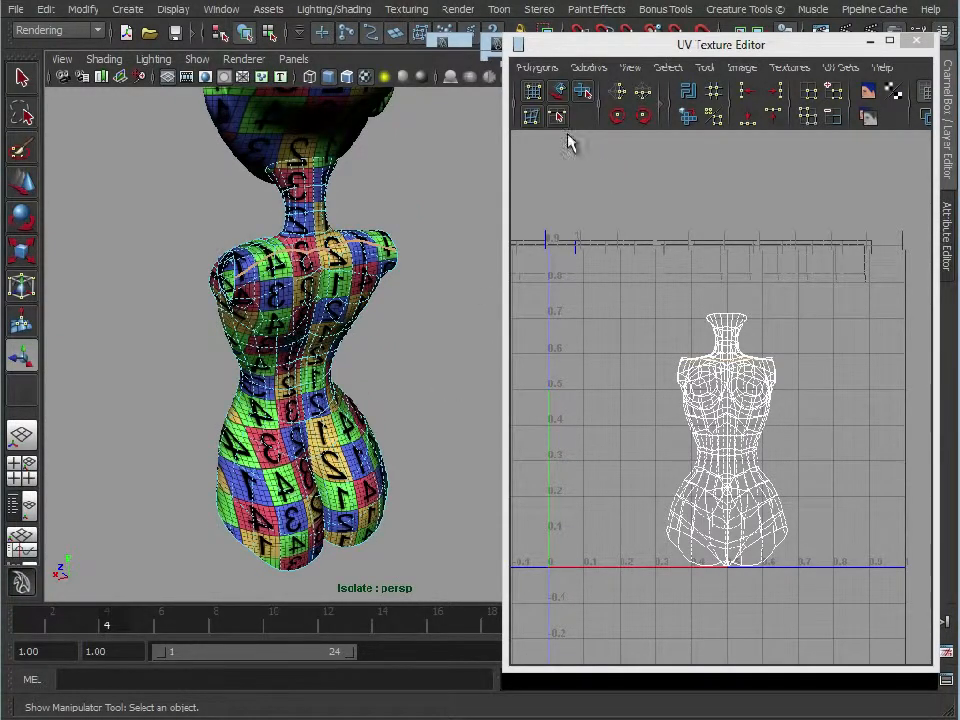
left_click(537, 67)
left_click(550, 499)
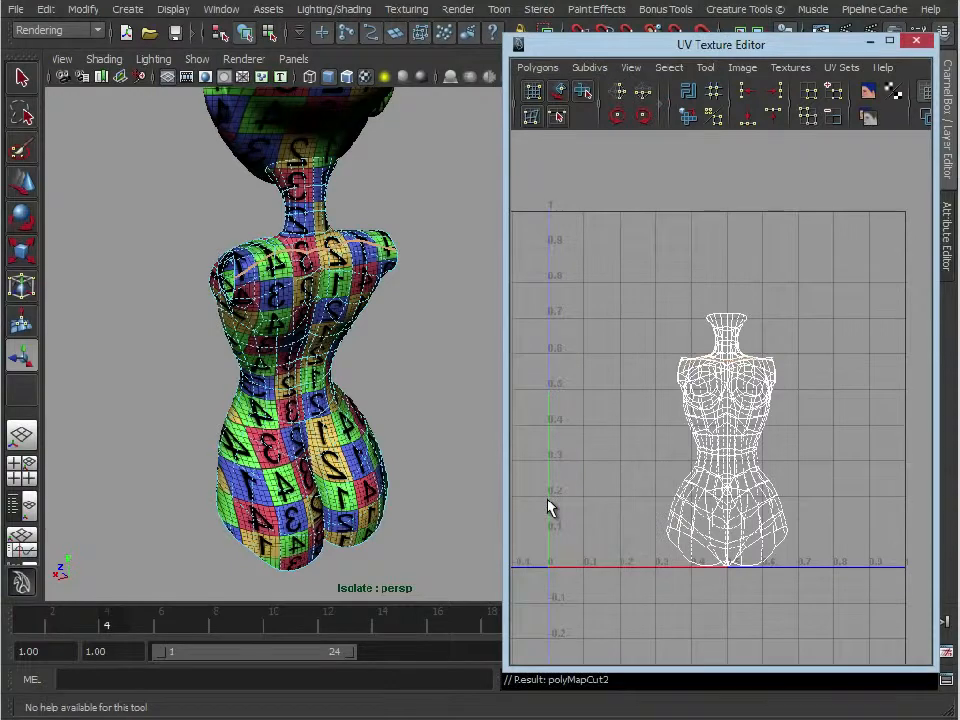
Step: Reselect the torso in object mode and select all of its UVs
left_click_drag(199, 371, 356, 362, "alt")
right_click_drag(356, 362, 394, 368, "alt")
left_click_drag(393, 368, 343, 345, "alt")
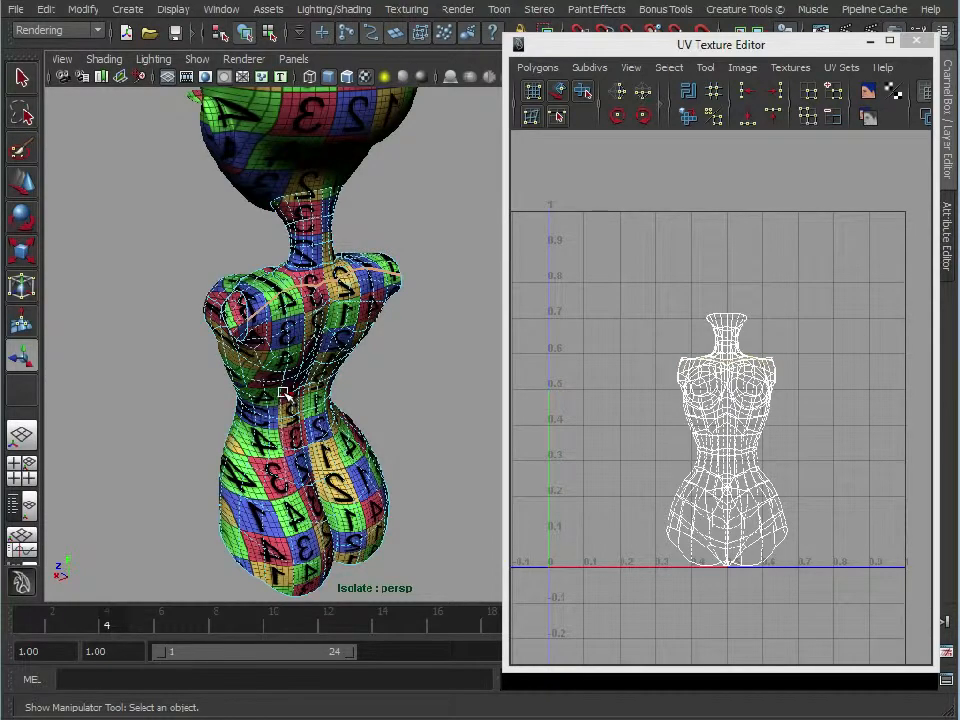
left_click_drag(278, 378, 305, 320, "alt")
right_click_drag(306, 321, 398, 281)
left_click(432, 263)
left_click(273, 340)
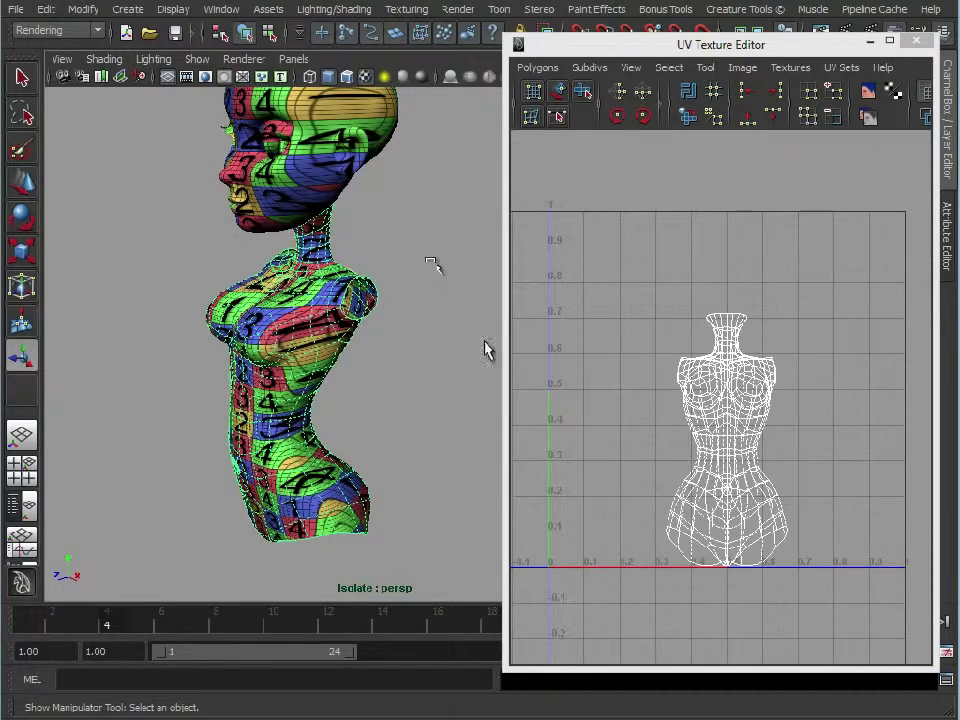
right_click_drag(648, 374, 713, 362)
left_click_drag(592, 257, 887, 632)
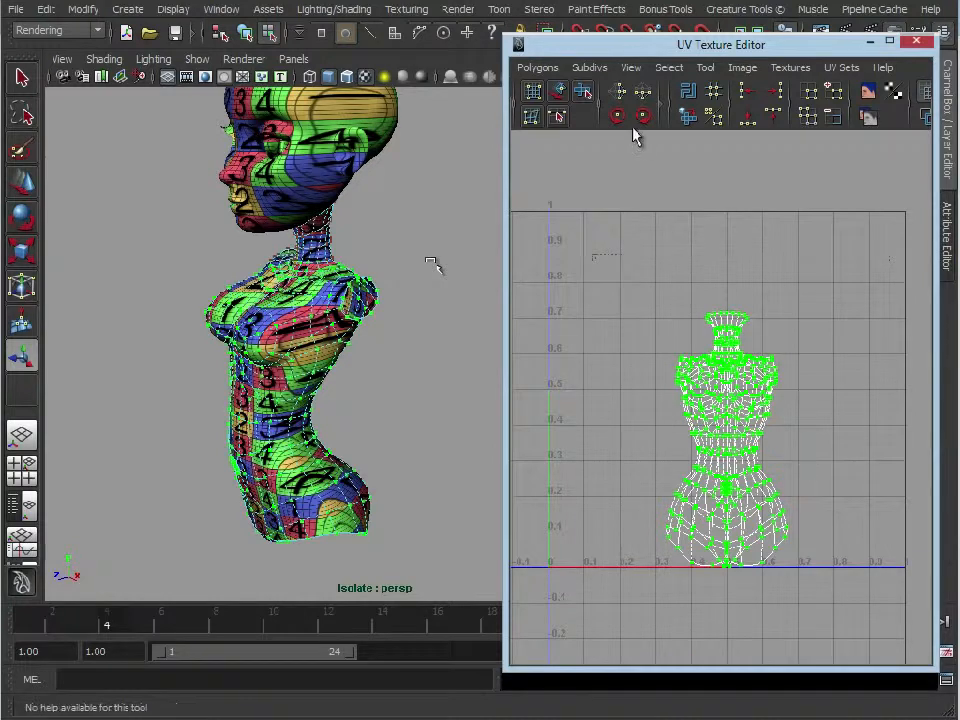
Step: Unfold all torso UVs with the Horizontal constraint and once more with the Vertical constraint, at 5000 maximum iterations
left_click(687, 116, "shift")
left_click_drag(470, 175, 387, 70)
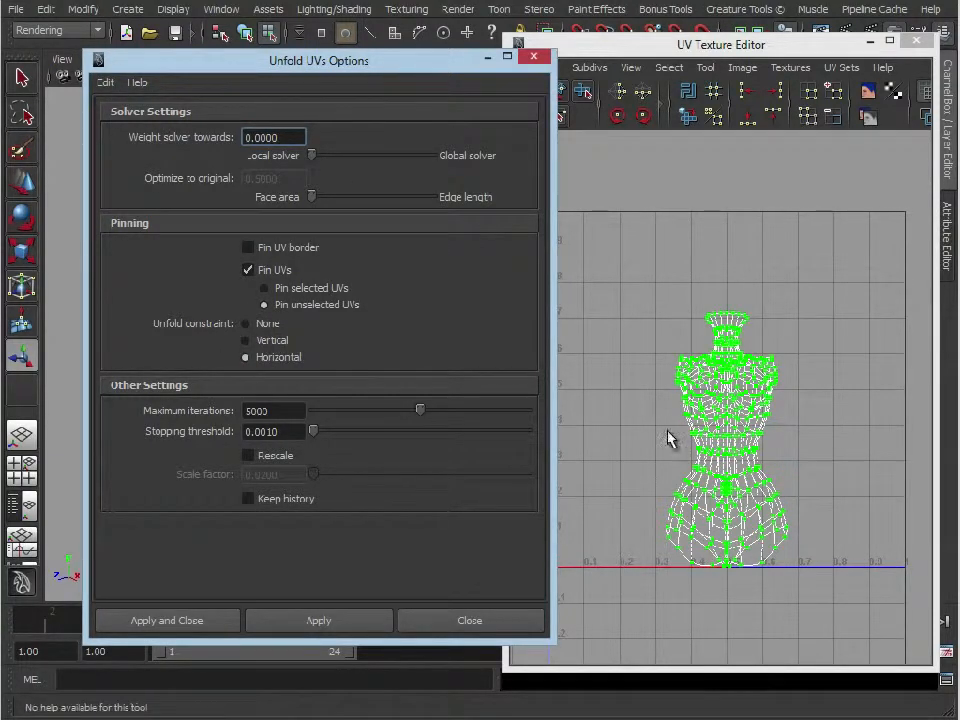
left_click_drag(452, 62, 391, 54)
middle_click_drag(710, 414, 722, 378, "alt")
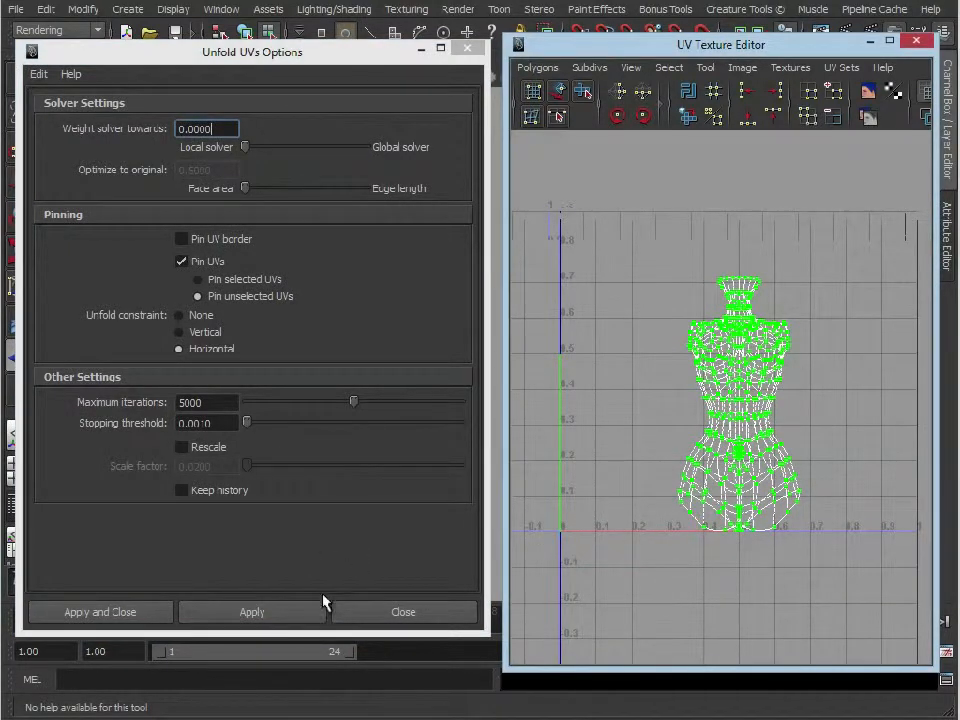
left_click(296, 615)
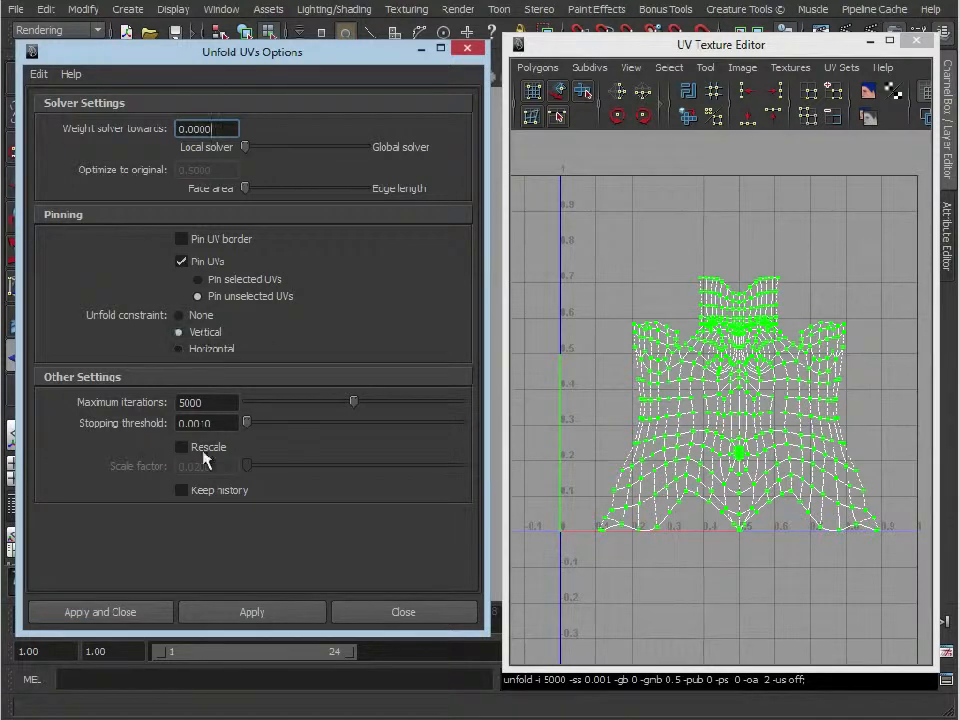
left_click(276, 618)
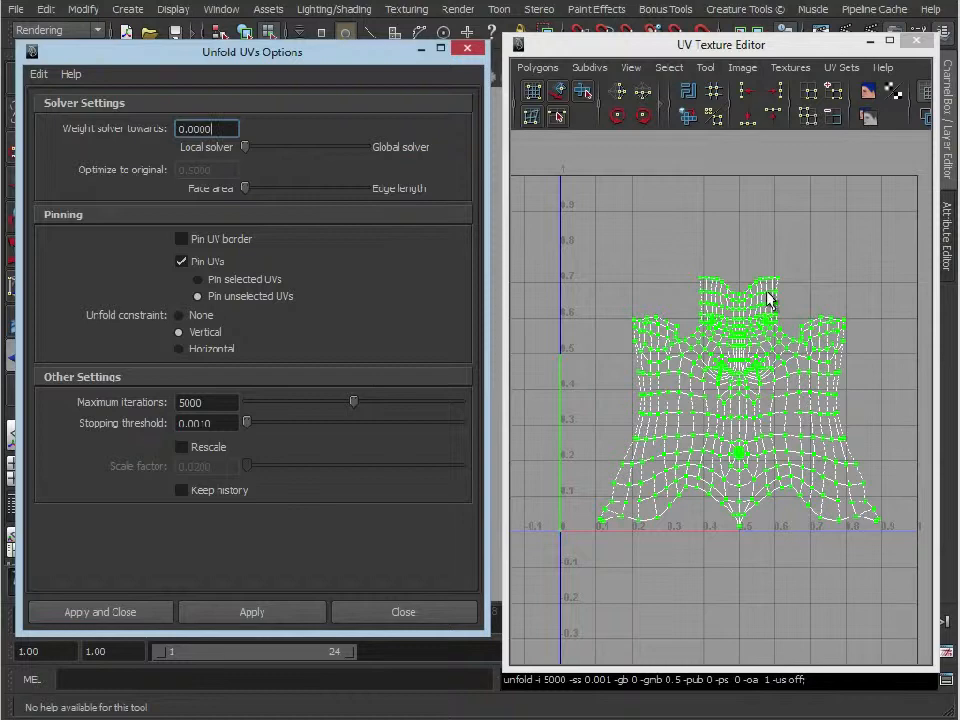
Step: Examine the checker pattern across the torso's chest, waist and hips for stretching
left_click(422, 48)
left_click_drag(263, 325, 321, 343, "alt")
right_click_drag(321, 343, 331, 292, "alt")
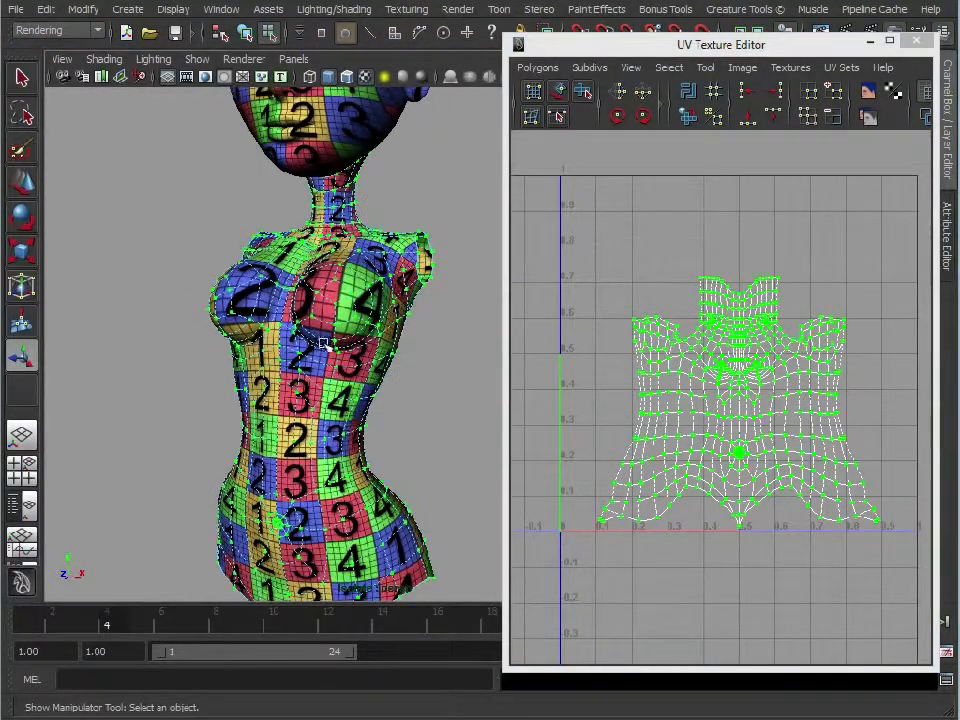
left_click_drag(287, 238, 405, 293, "alt")
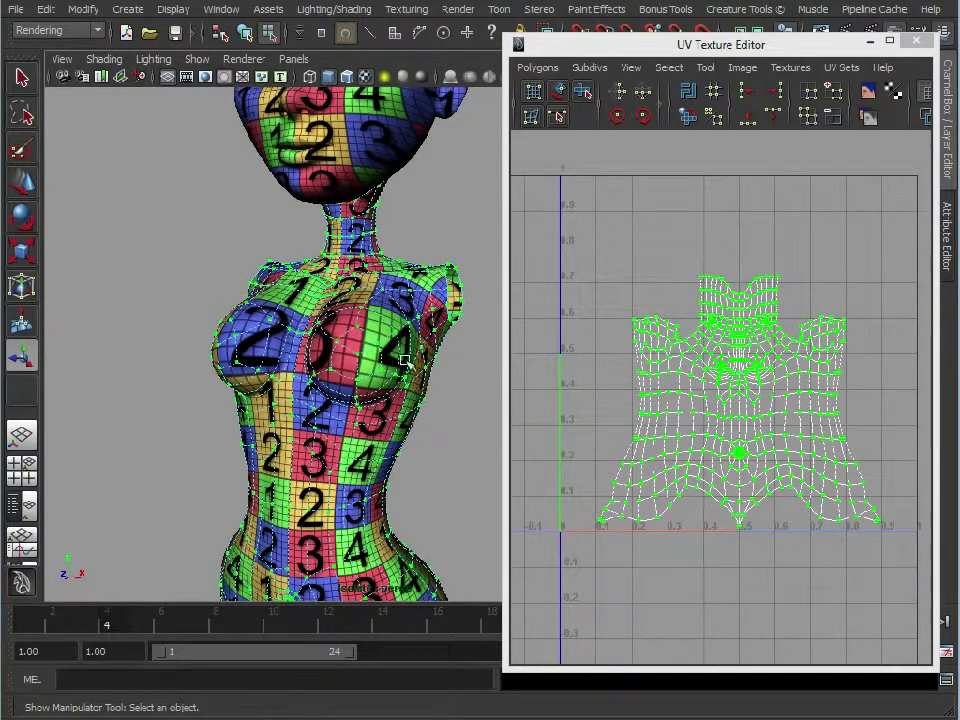
left_click_drag(355, 341, 292, 401, "alt")
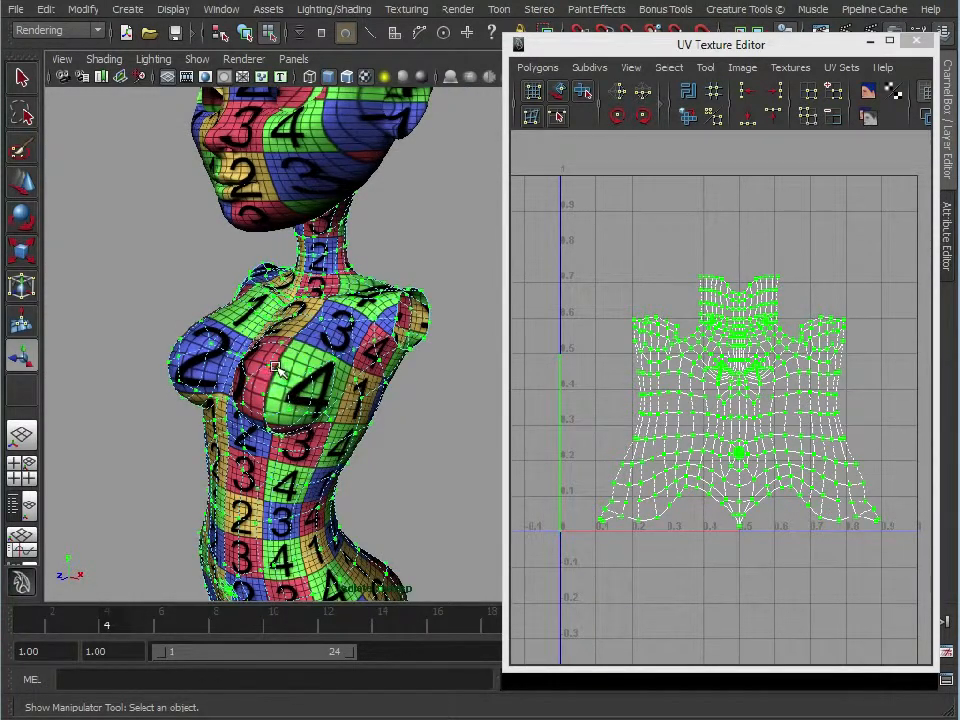
left_click_drag(312, 314, 313, 345, "alt")
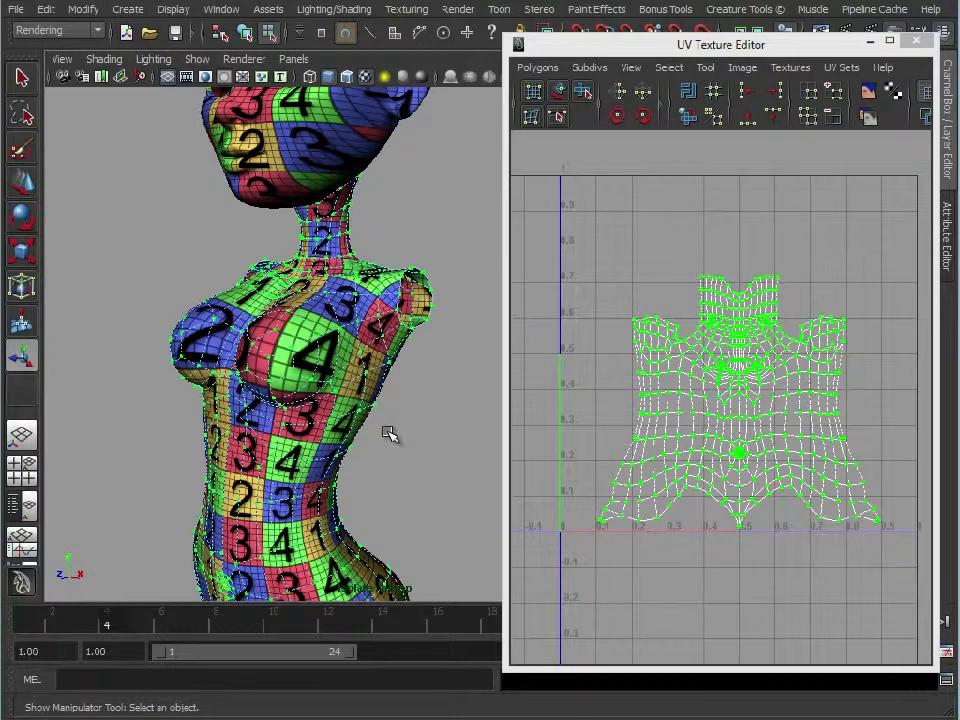
right_click_drag(421, 495, 287, 478, "alt")
middle_click_drag(287, 478, 290, 434, "alt")
left_click_drag(290, 434, 162, 411, "alt")
middle_click_drag(225, 385, 264, 364, "alt")
right_click_drag(264, 364, 411, 397, "alt")
left_click_drag(411, 397, 246, 414, "alt")
right_click_drag(246, 414, 332, 401, "alt")
left_click_drag(332, 401, 352, 344, "alt")
left_click_drag(268, 459, 325, 390, "alt")
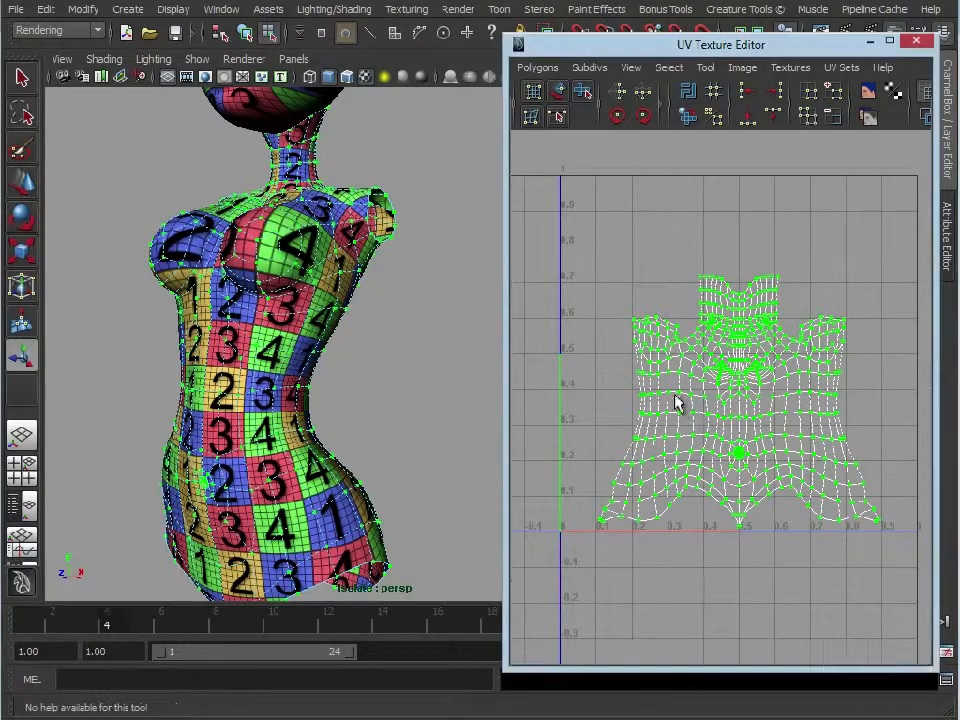
Step: Select the torso UVs from the waist down and unfold them with the constraint set to None
right_click_drag(677, 401, 750, 386, "alt")
right_click(607, 352)
right_click_drag(607, 352, 716, 480, "alt")
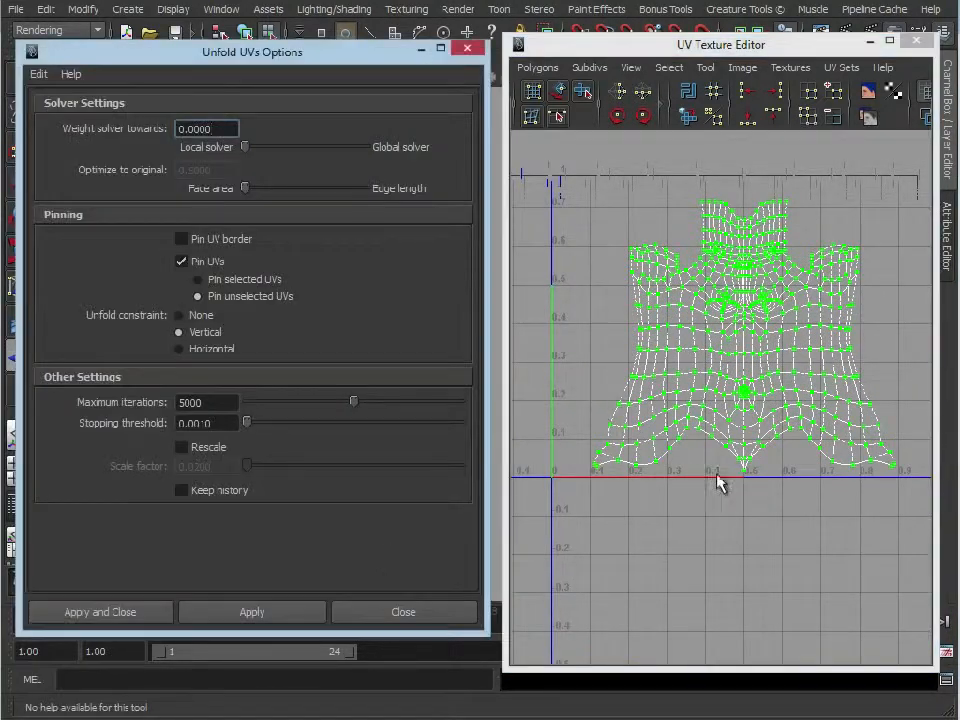
left_click_drag(915, 540, 568, 375)
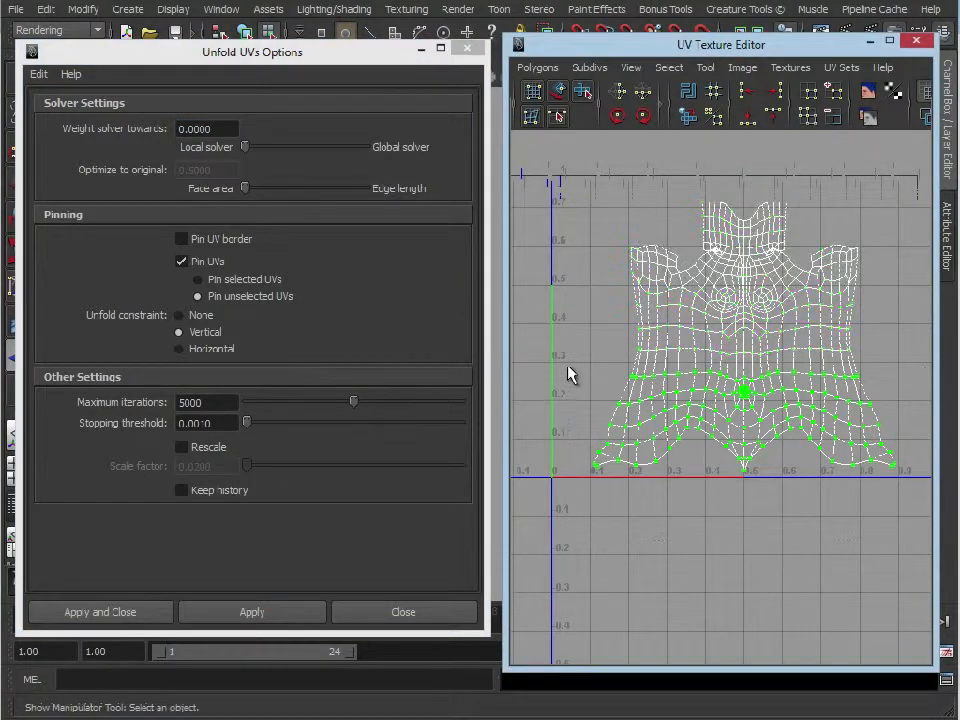
left_click(203, 316)
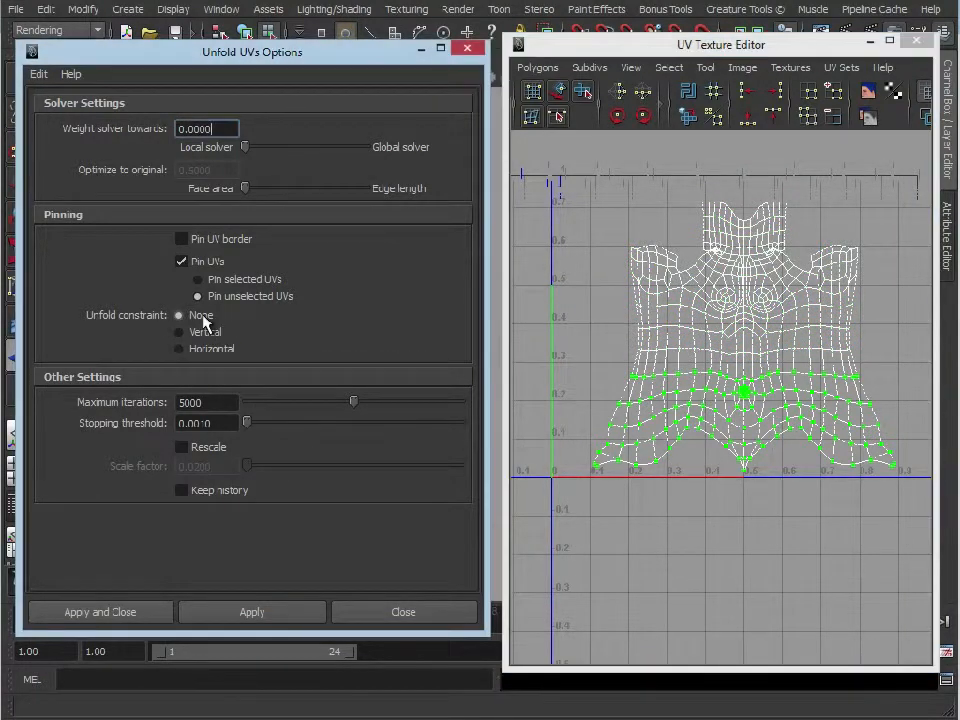
left_click(250, 612)
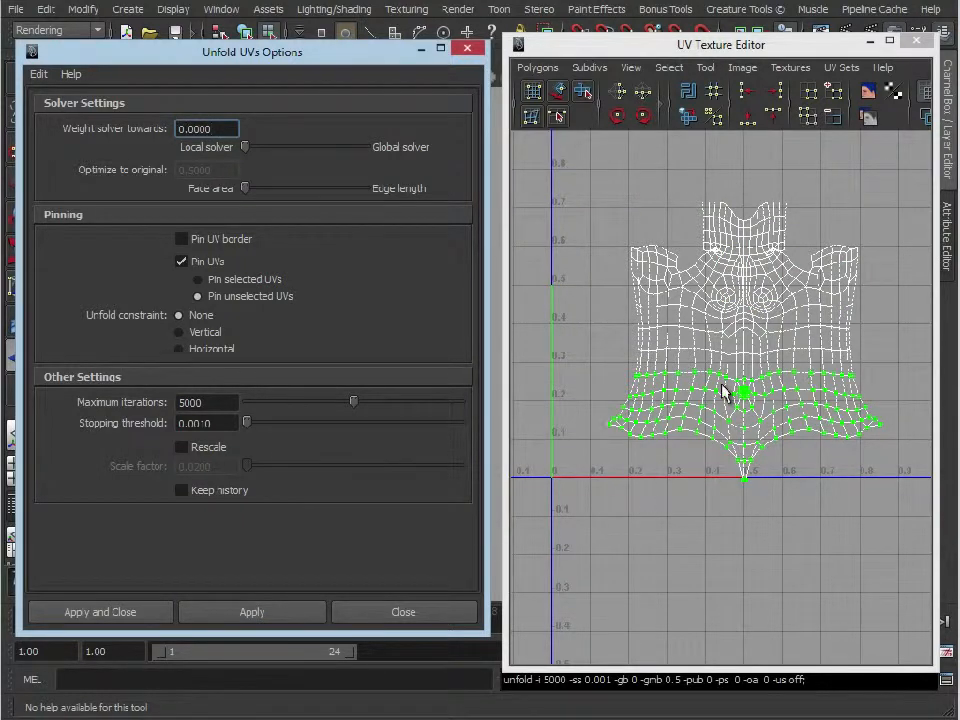
Step: Select the neck, shoulder and chest UVs and unfold them with no constraint
scroll(748, 317, "up", 2)
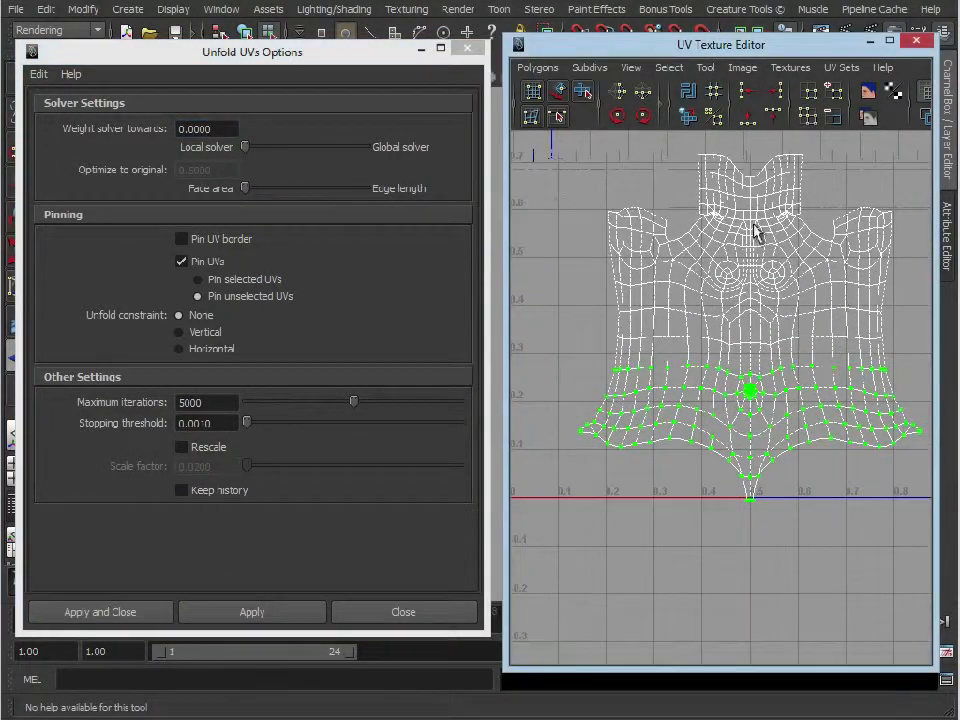
middle_click_drag(662, 178, 665, 227, "alt")
left_click_drag(558, 160, 920, 376)
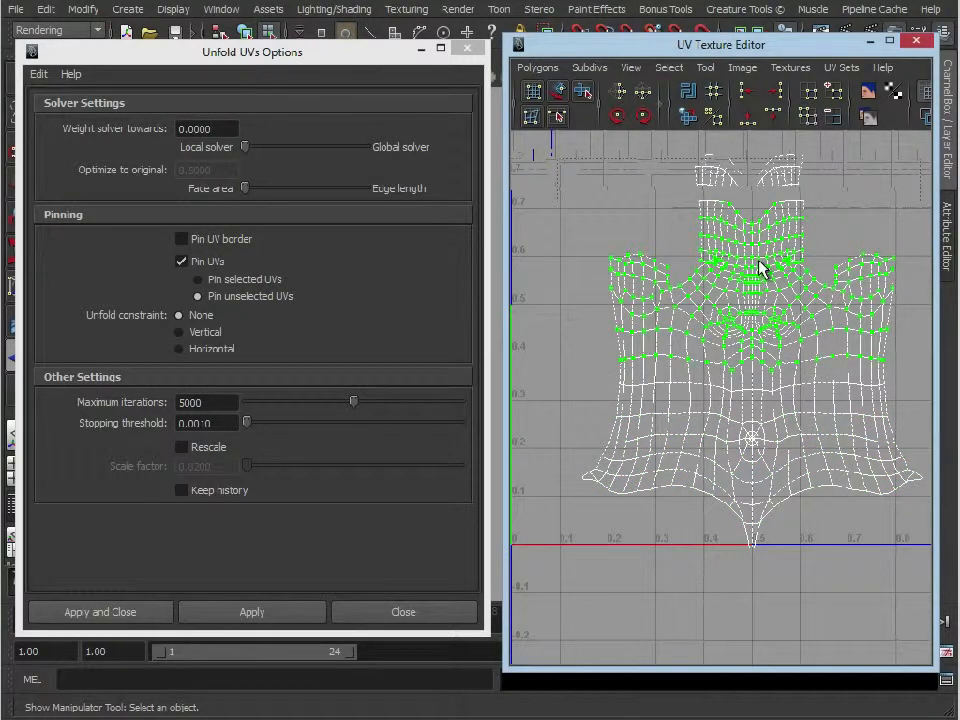
left_click(258, 613)
right_click_drag(640, 306, 752, 312, "alt")
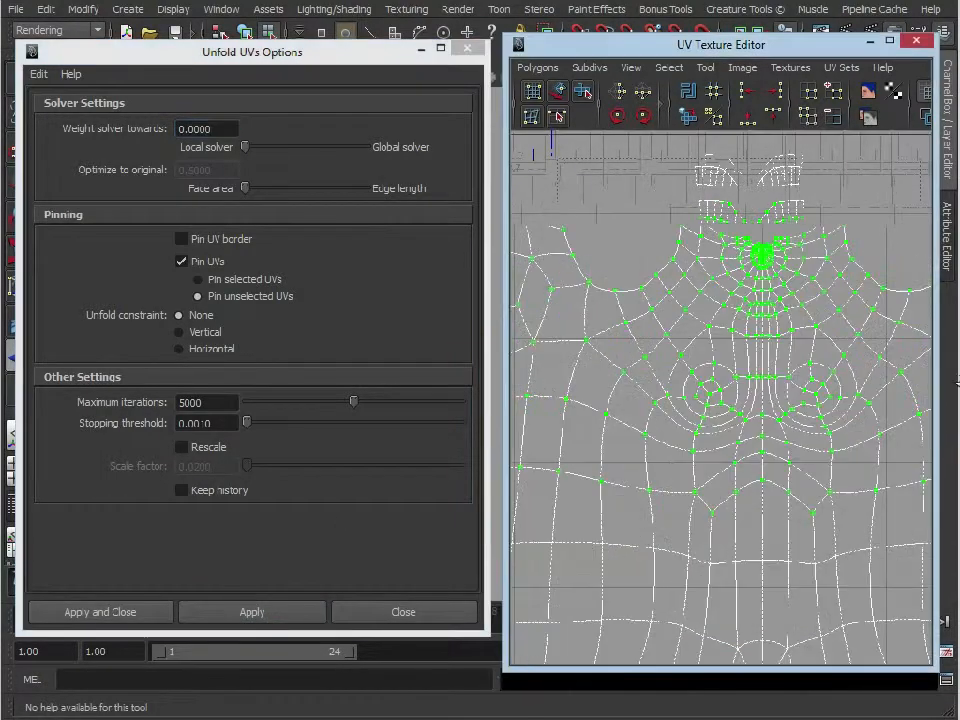
Step: Undo the last unfold of the neck, shoulder and chest UVs
middle_click_drag(752, 312, 705, 420, "alt")
right_click_drag(705, 420, 722, 312, "alt")
right_click_drag(791, 458, 612, 398, "alt")
key("ctrl+z")
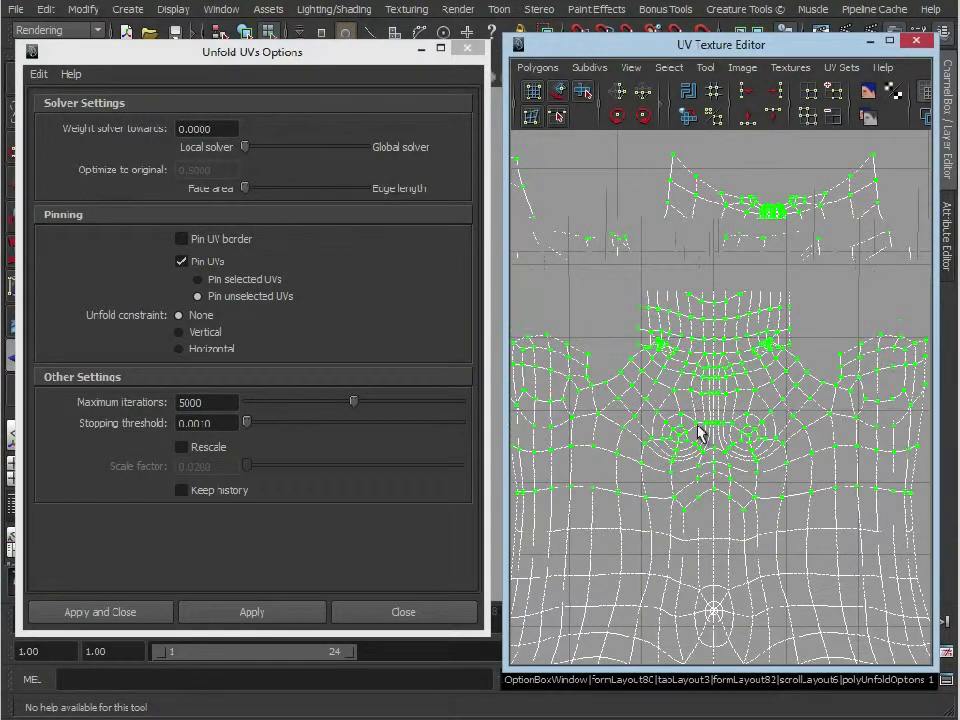
Step: Deselect the UVs along the neck's upper border and unfold the remaining neck, shoulder and chest UVs with no constraint
left_click_drag(669, 253, 740, 295)
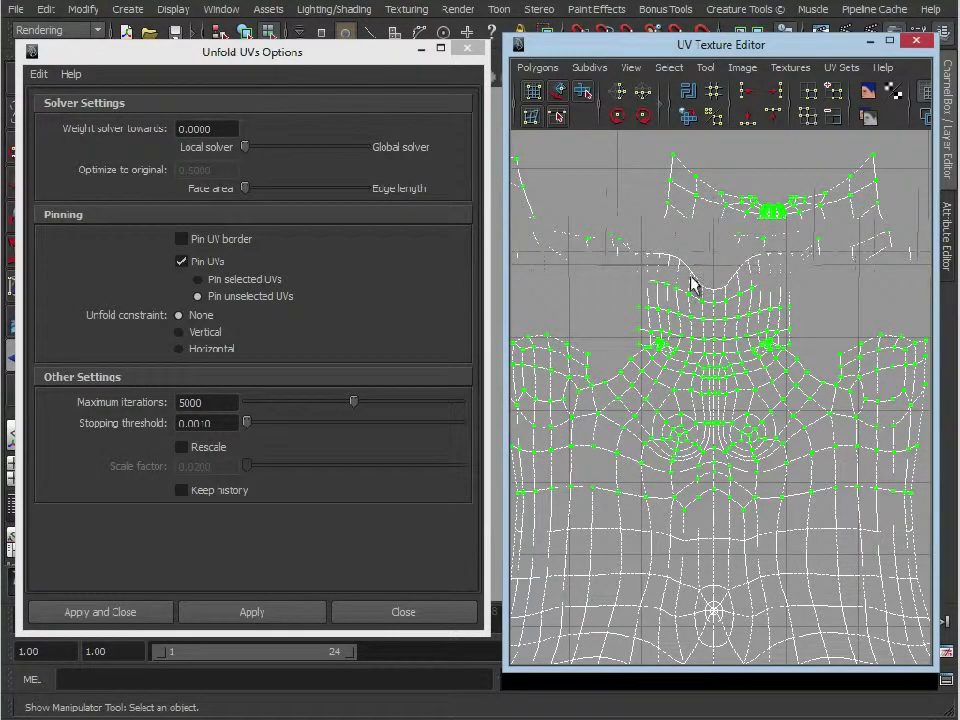
right_click_drag(773, 400, 632, 293, "alt")
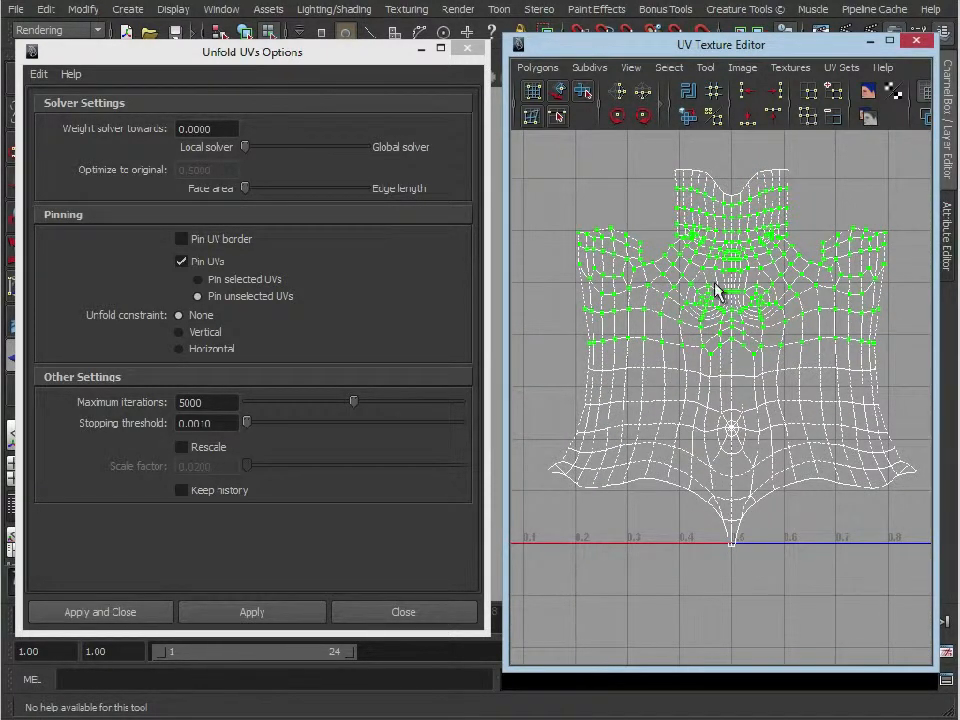
left_click(276, 622)
middle_click_drag(617, 334, 611, 426, "alt")
right_click_drag(611, 426, 828, 380, "alt")
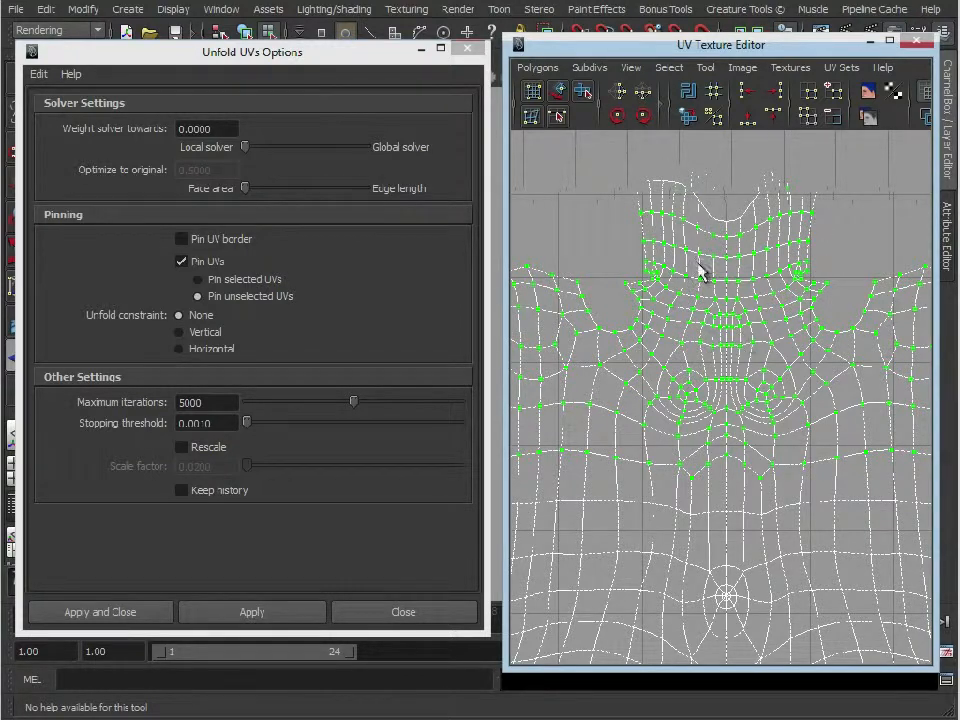
Step: Return the torso to object mode and examine its checker pattern and complete UV layout
left_click(440, 47)
right_click(233, 303)
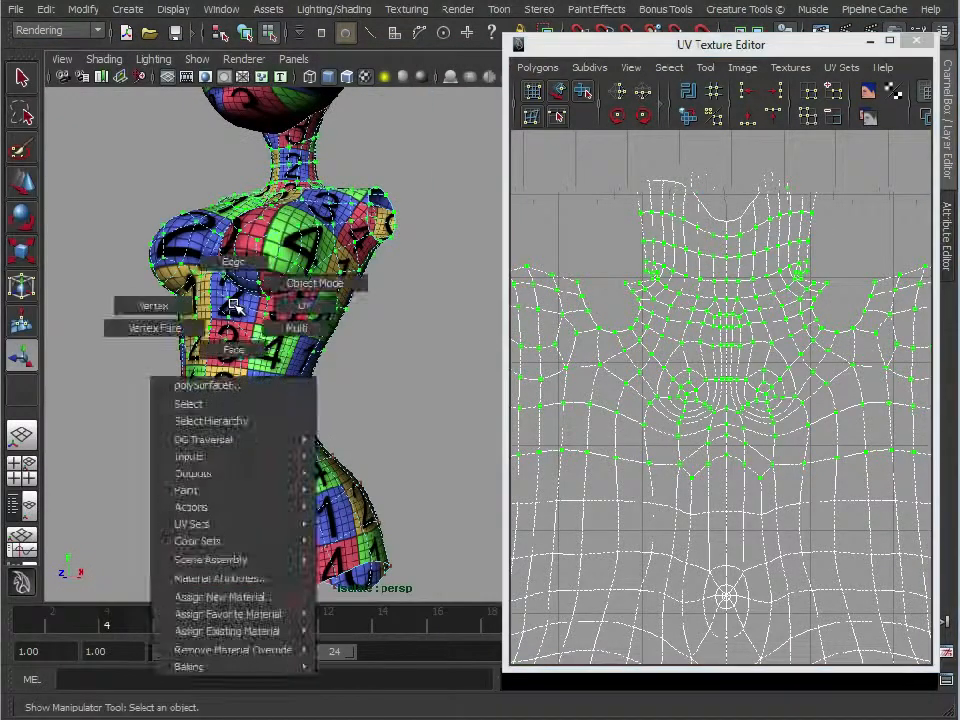
left_click(315, 283)
right_click_drag(369, 317, 251, 332, "alt")
left_click_drag(251, 332, 262, 330, "alt")
right_click_drag(807, 424, 616, 257, "alt")
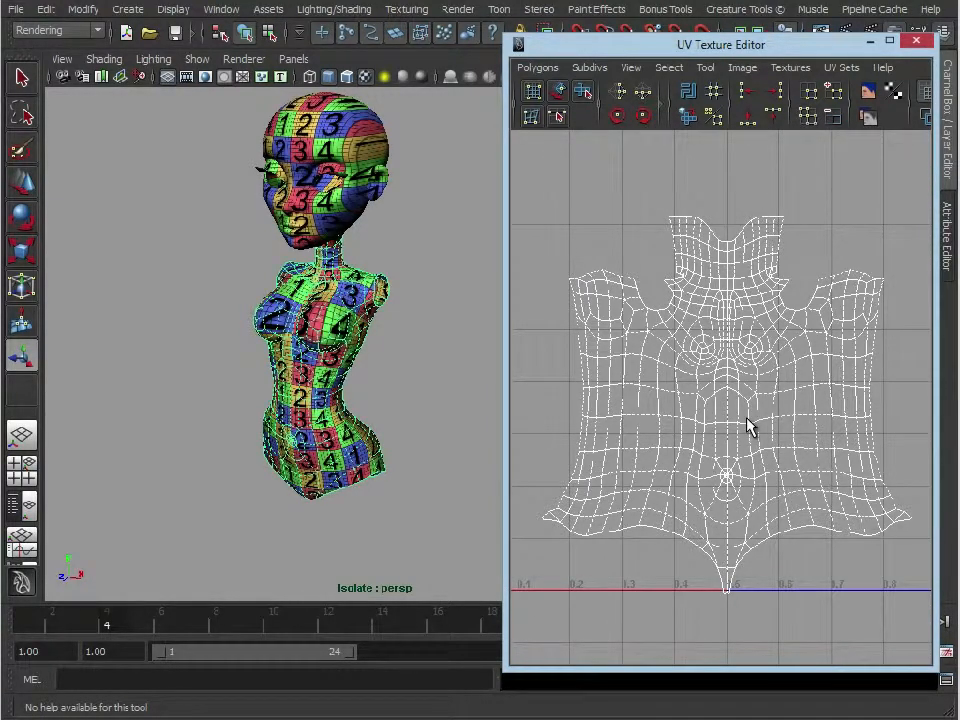
Step: Select the head mesh and cut its UVs along the centre line over the back of the head
right_click_drag(170, 236, 375, 300, "alt")
left_click(318, 306)
mouse_move(366, 402)
left_mouse_down("alt")
mouse_move(331, 390)
mouse_move(394, 384)
mouse_move(378, 385)
left_mouse_up("alt")
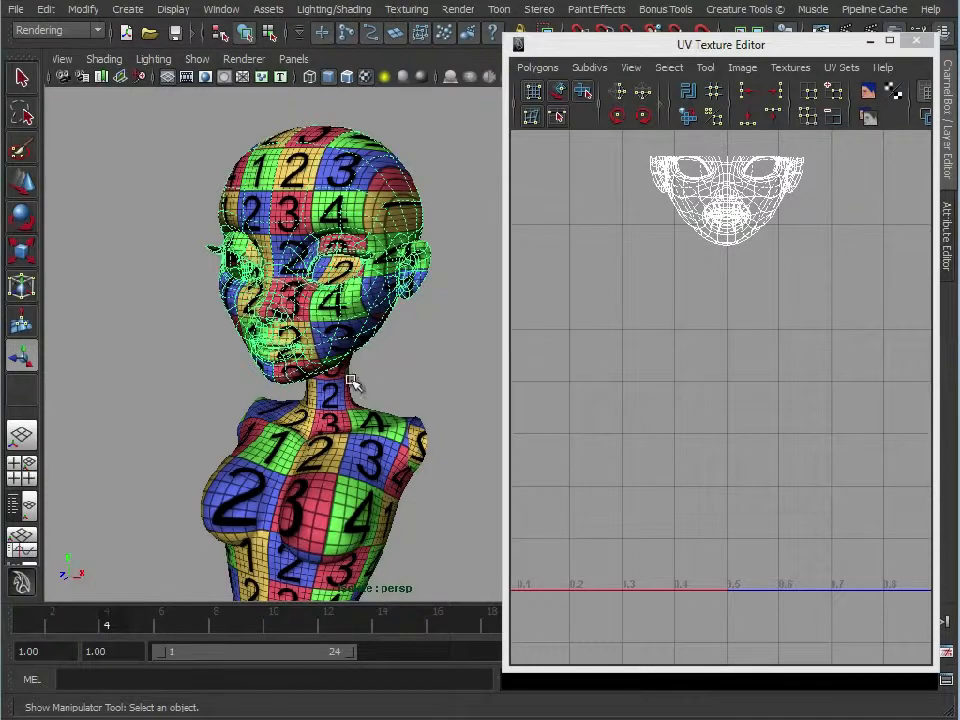
key("space")
left_click_drag(368, 264, 436, 308, "alt")
right_click(327, 221)
right_click_drag(327, 221, 327, 158)
left_click_drag(245, 178, 375, 347, "alt")
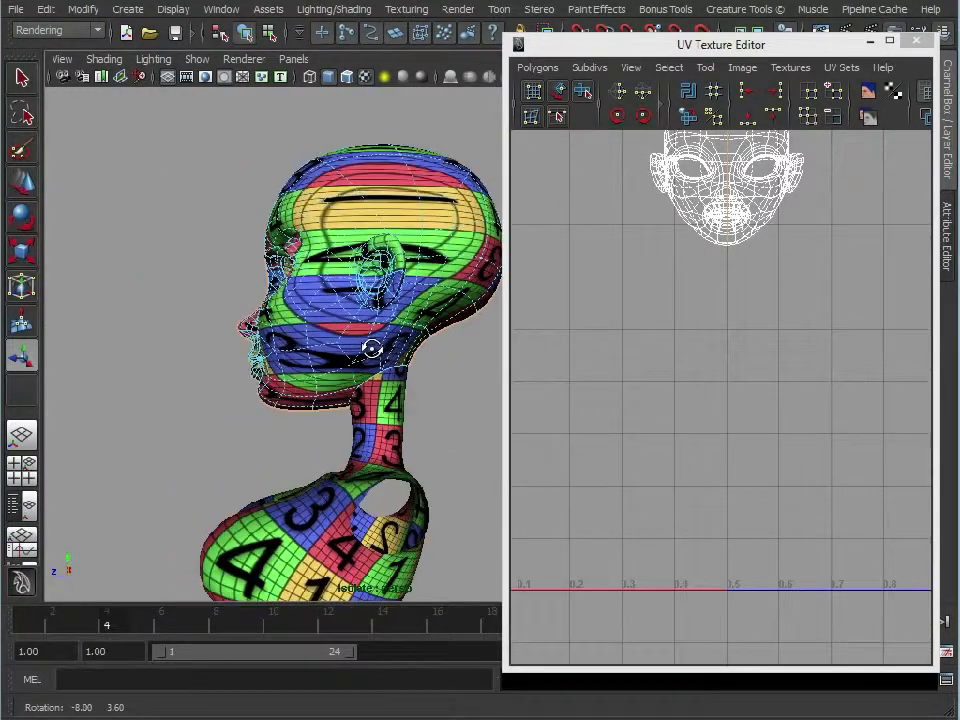
left_click_drag(351, 436, 272, 267)
left_click_drag(213, 153, 276, 226, "alt")
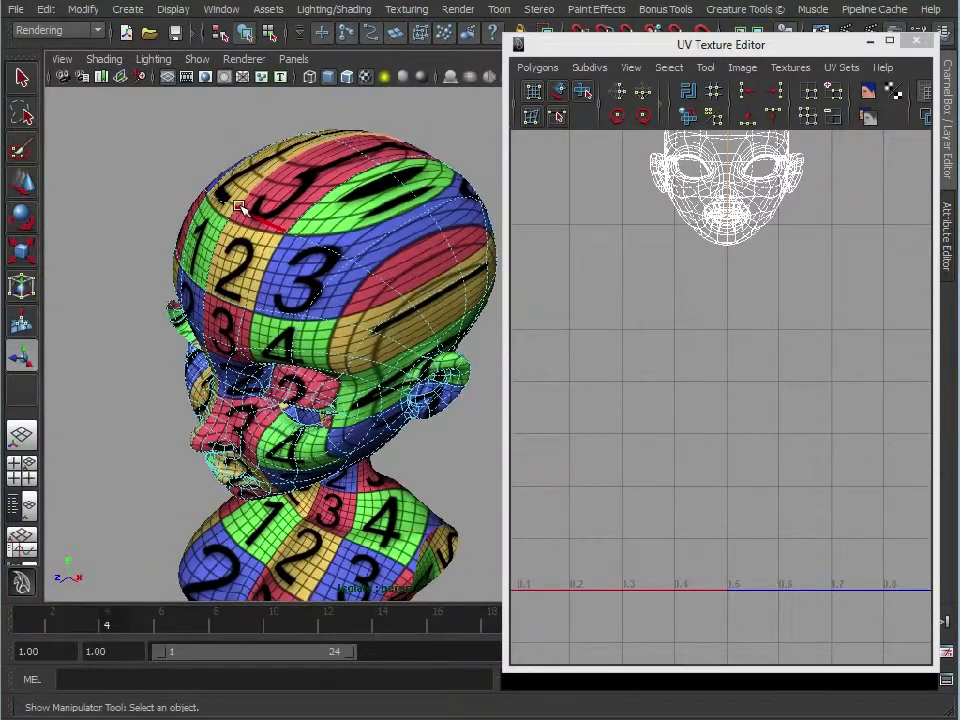
left_click(548, 72)
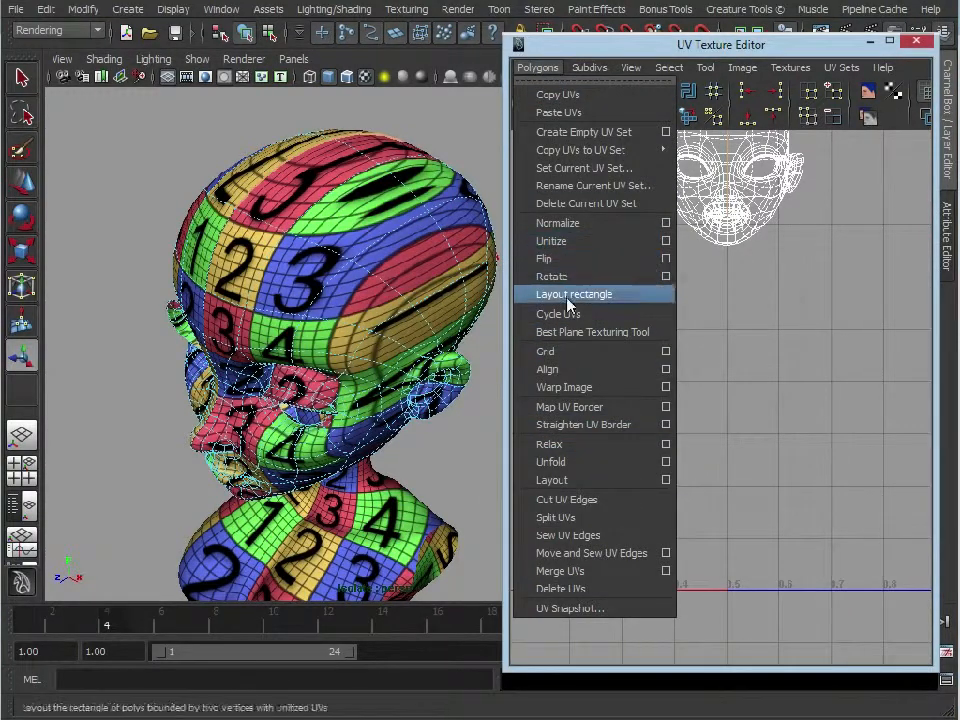
left_click(574, 499)
Step: Cut the head's UVs along the centre edges beneath the chin to the neck opening
middle_click_drag(738, 226, 729, 408, "alt")
right_click_drag(729, 408, 740, 436, "alt")
left_click_drag(338, 541, 340, 448, "alt")
right_click_drag(340, 448, 412, 387, "alt")
left_click(327, 348)
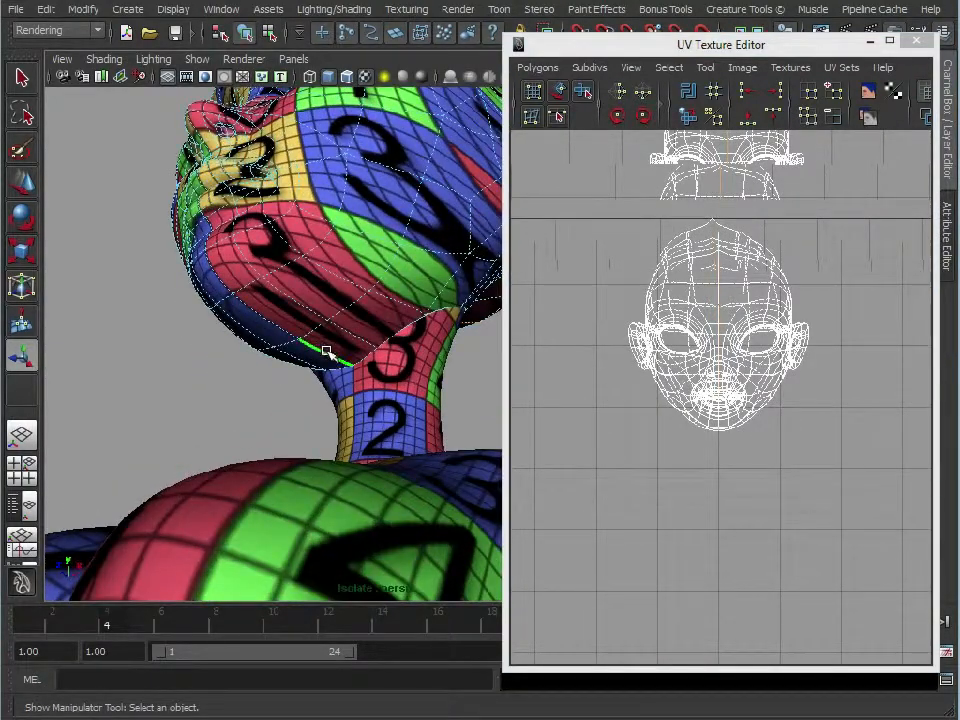
left_click(538, 67)
left_click(586, 500)
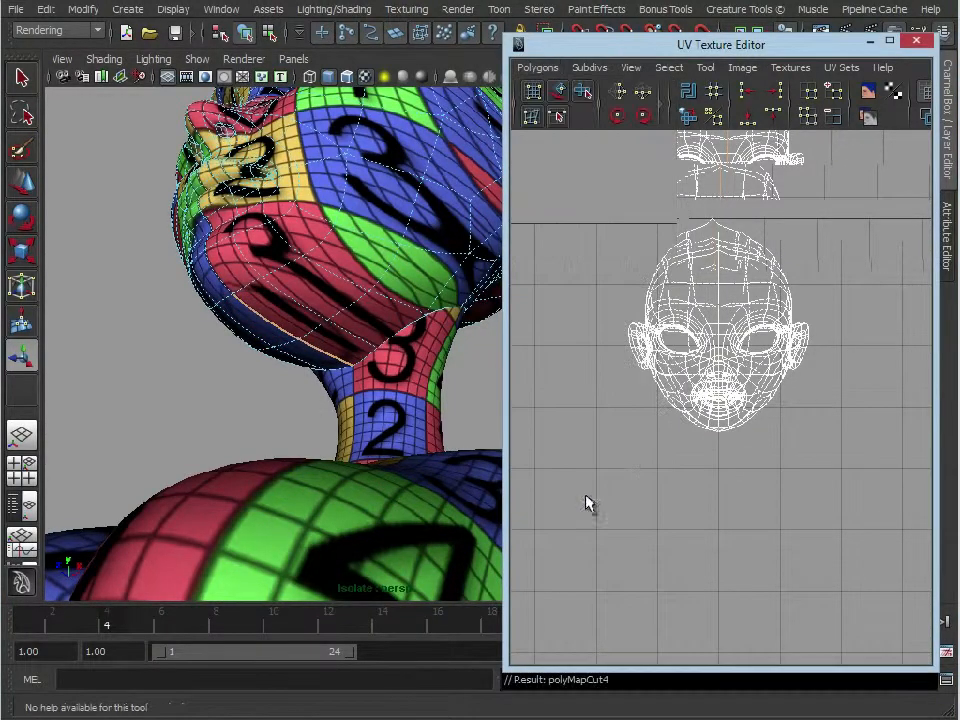
Step: Fill both eye openings of the head mesh using their border edges
mouse_move(643, 318)
right_mouse_down()
mouse_move(683, 315)
mouse_move(622, 302)
mouse_move(642, 309)
right_mouse_up()
middle_click_drag(592, 338, 618, 341, "alt")
right_click_drag(618, 341, 738, 354, "alt")
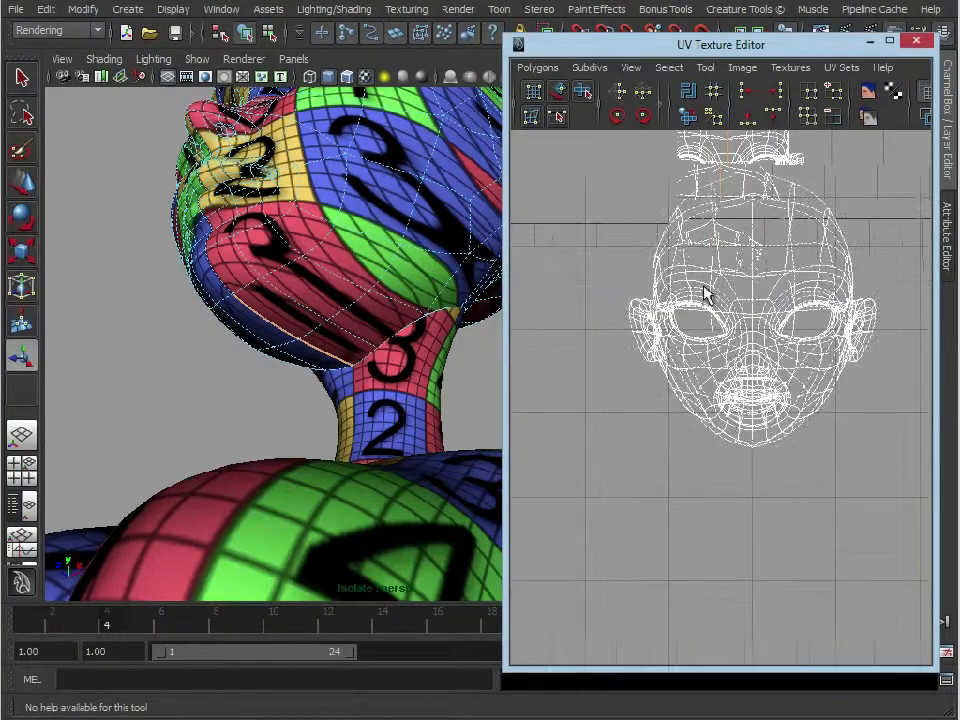
left_click_drag(294, 210, 348, 285, "alt")
right_click_drag(348, 285, 328, 304, "alt")
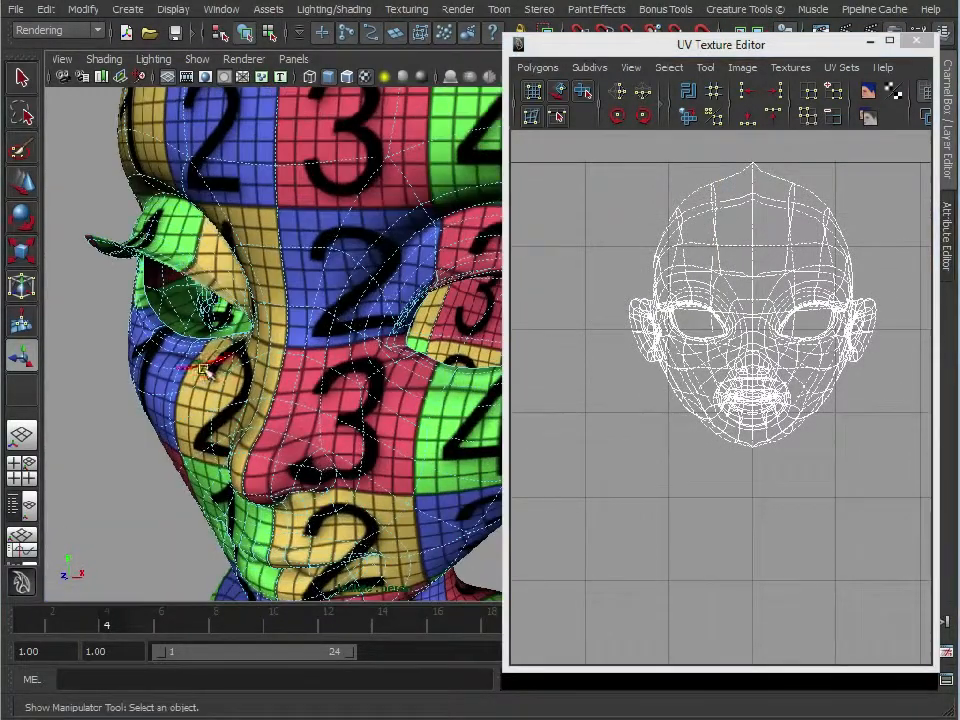
left_click_drag(203, 372, 233, 366, "alt")
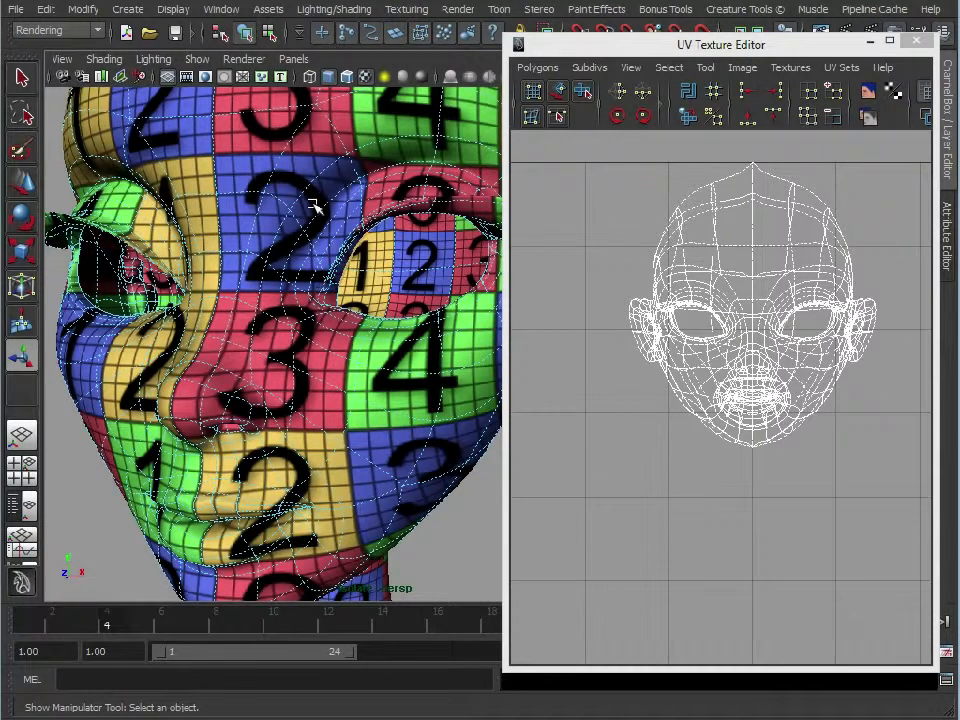
key("space")
left_click(160, 282)
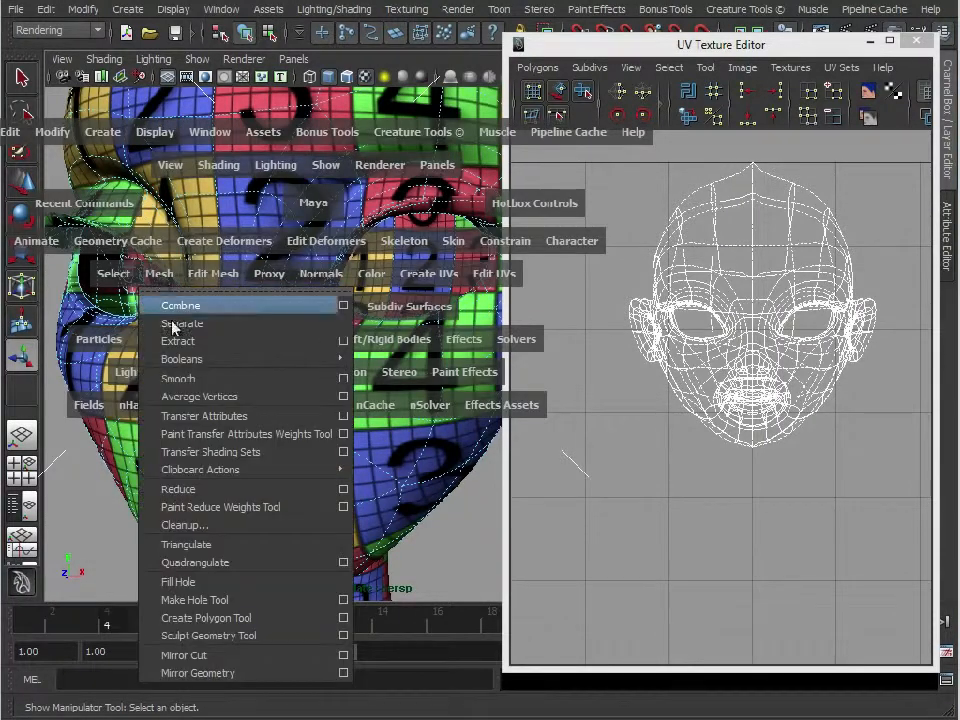
left_click(238, 582)
left_click_drag(172, 298, 257, 286, "alt")
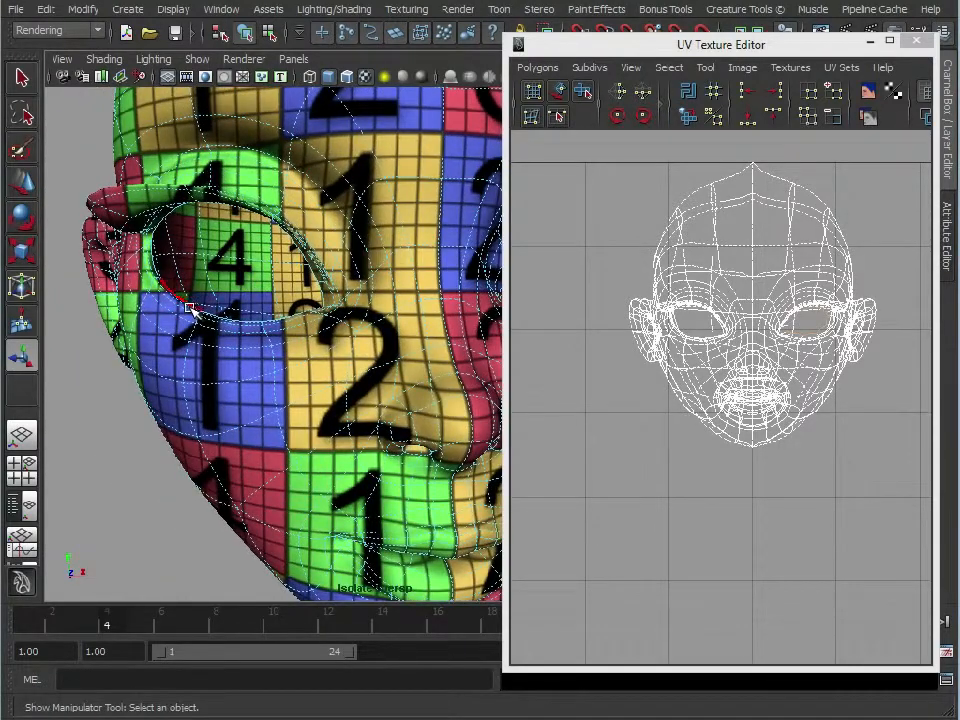
key("g")
Step: Extract the inner mouth faces from the head mesh and hide the extracted piece
left_click_drag(289, 364, 150, 345, "alt")
middle_click_drag(215, 325, 362, 300, "alt")
left_click_drag(362, 300, 262, 336, "alt")
right_click_drag(262, 336, 304, 328, "alt")
left_click_drag(304, 328, 400, 335, "alt")
right_click_drag(400, 335, 490, 342, "alt")
left_click_drag(343, 352, 292, 300, "alt")
right_click_drag(292, 300, 296, 312, "alt")
middle_click_drag(296, 312, 358, 356, "alt")
left_click_drag(358, 356, 325, 355, "alt")
right_click_drag(304, 246, 305, 291)
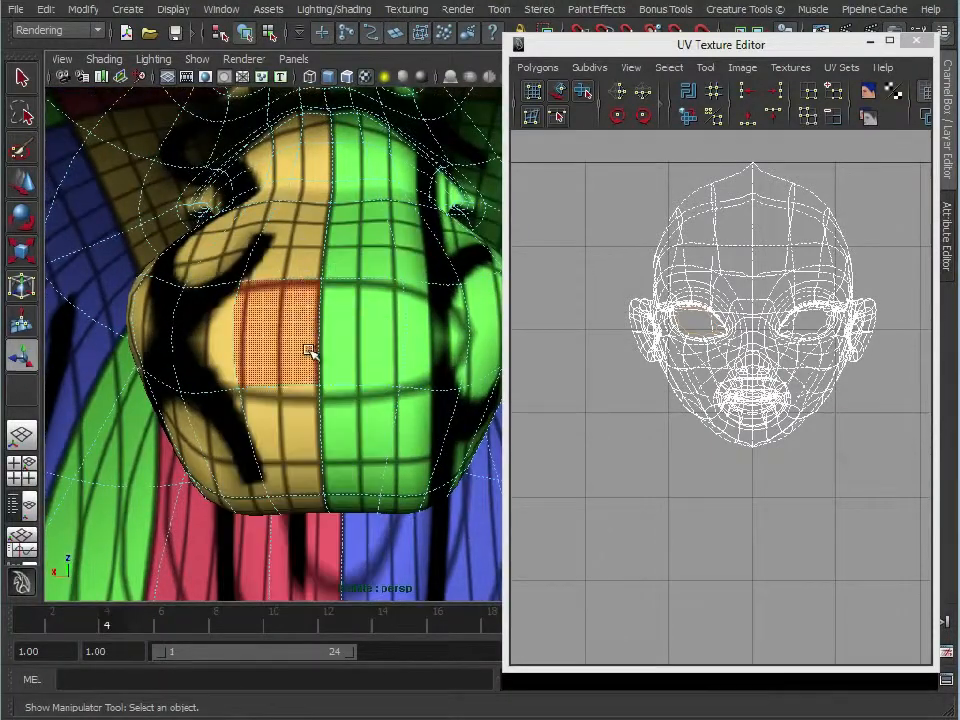
double_click(204, 355)
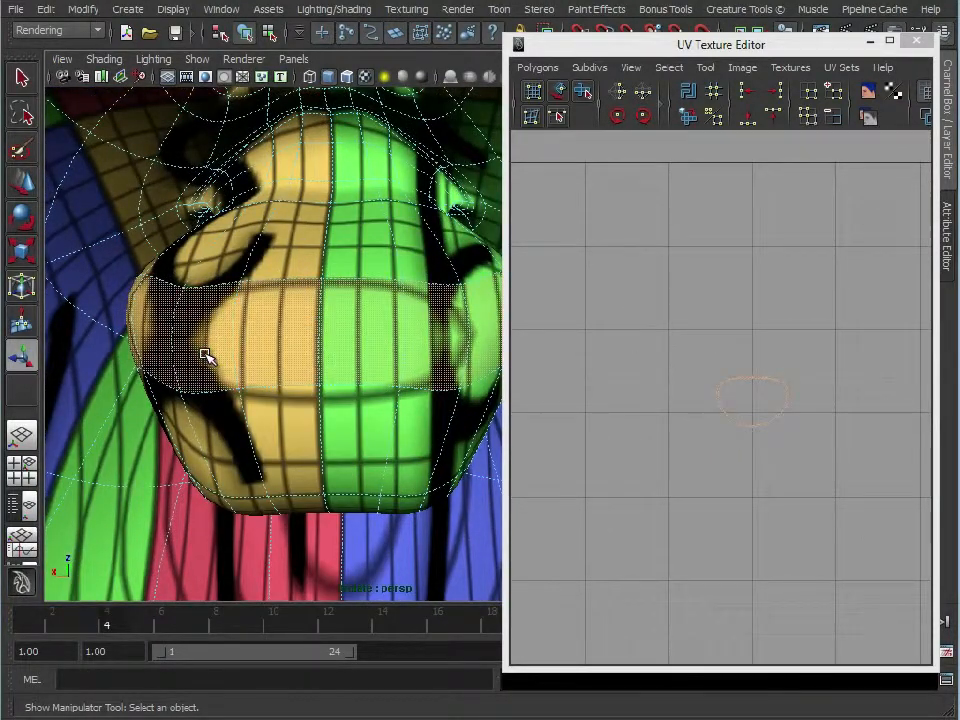
key("shift+period")
key("shift+period")
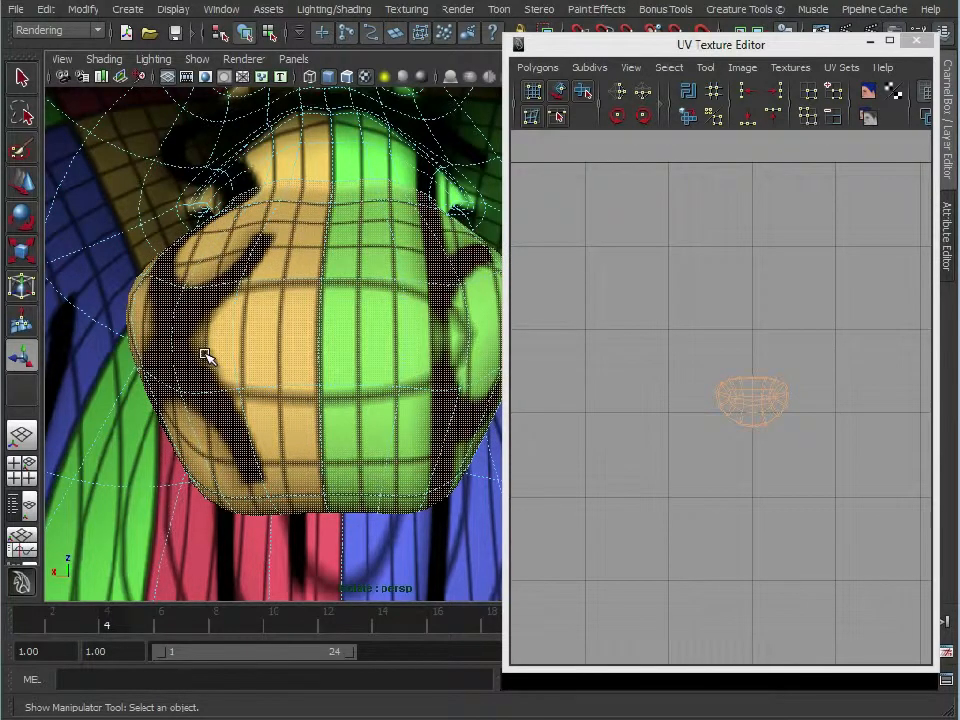
key("space")
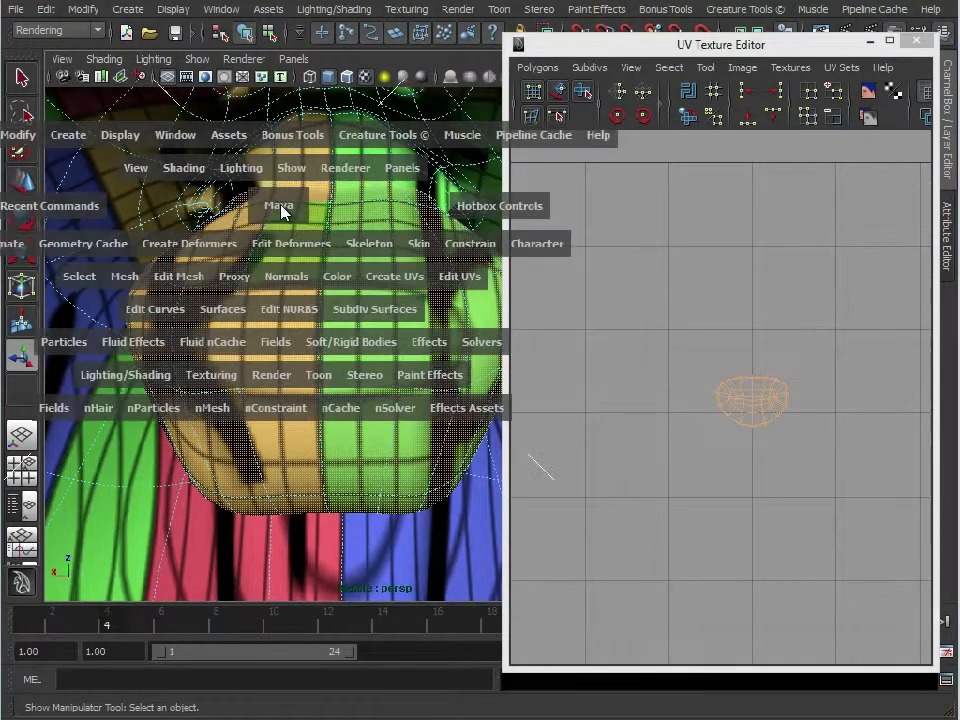
left_click_drag(113, 276, 186, 349)
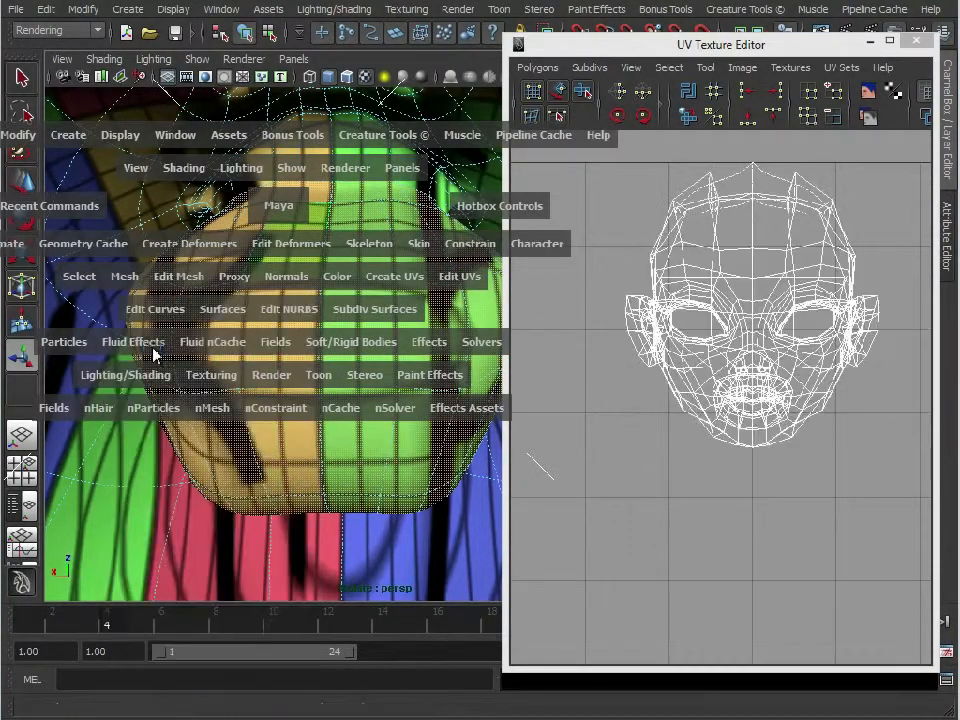
right_click_drag(350, 300, 365, 290)
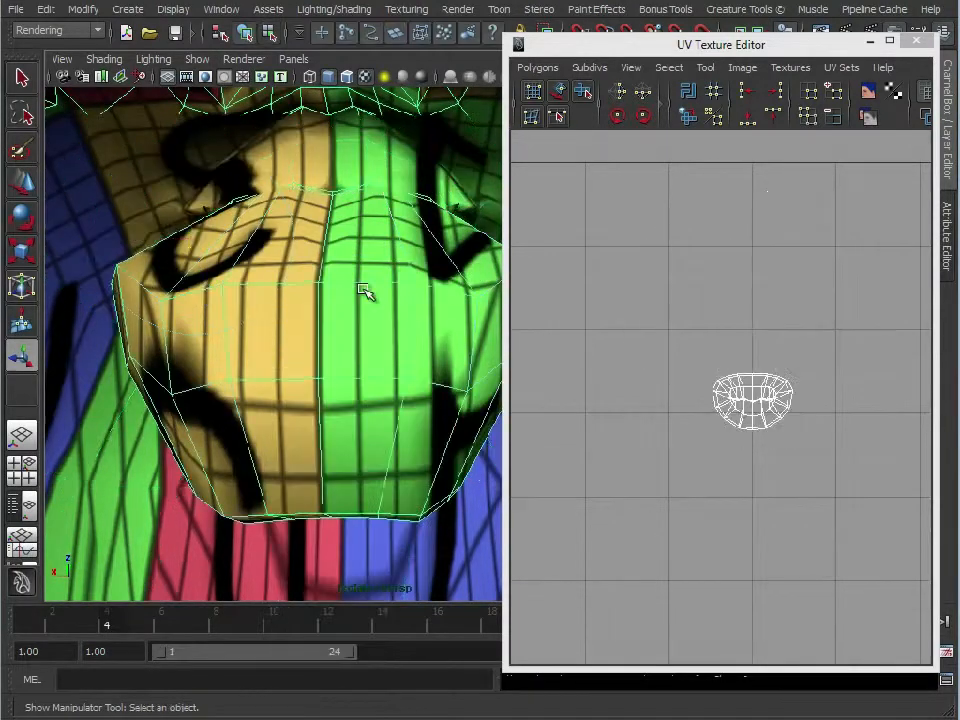
key("ctrl+h")
Step: Fill the mouth opening along its border edges and show the head in smooth preview
right_click_drag(355, 168, 331, 189)
key("space")
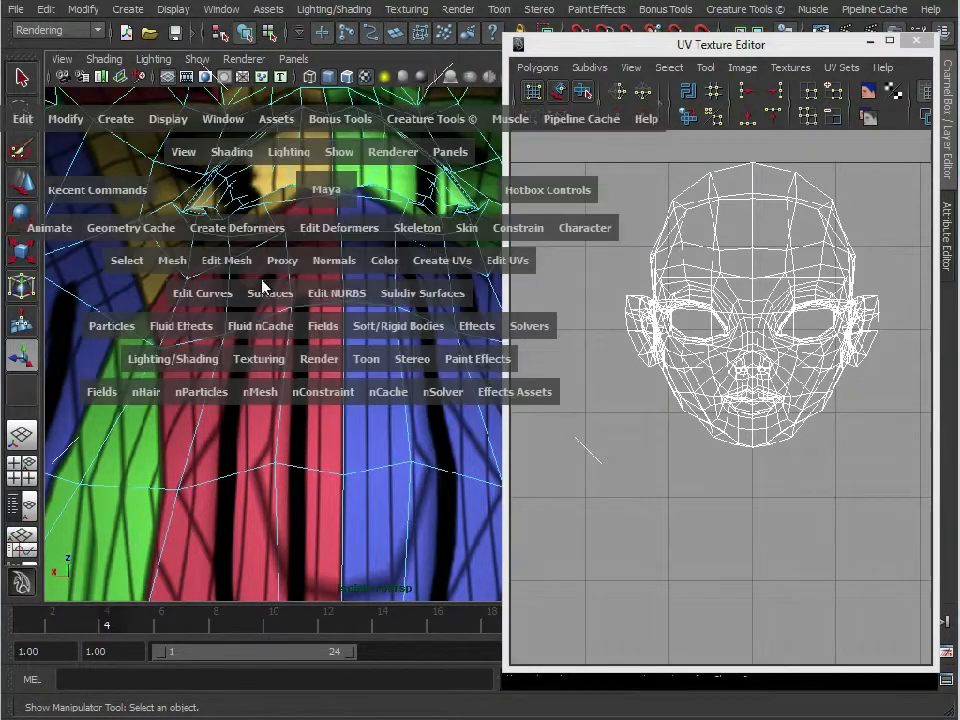
left_click_drag(189, 265, 214, 573)
middle_click_drag(326, 243, 338, 254, "alt")
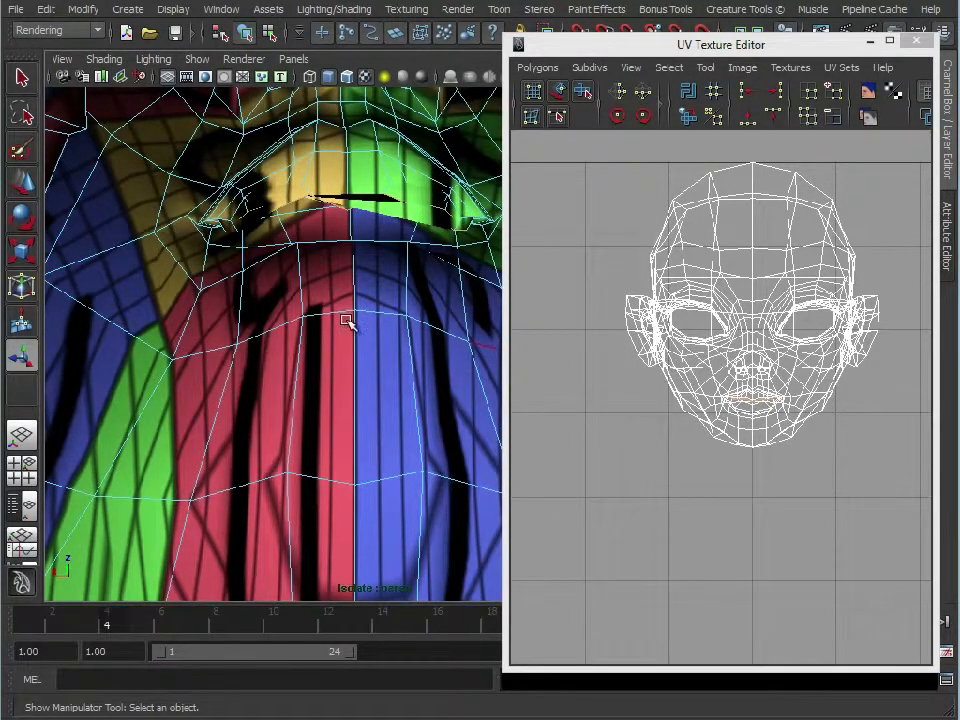
right_click_drag(284, 245, 358, 193)
key("3")
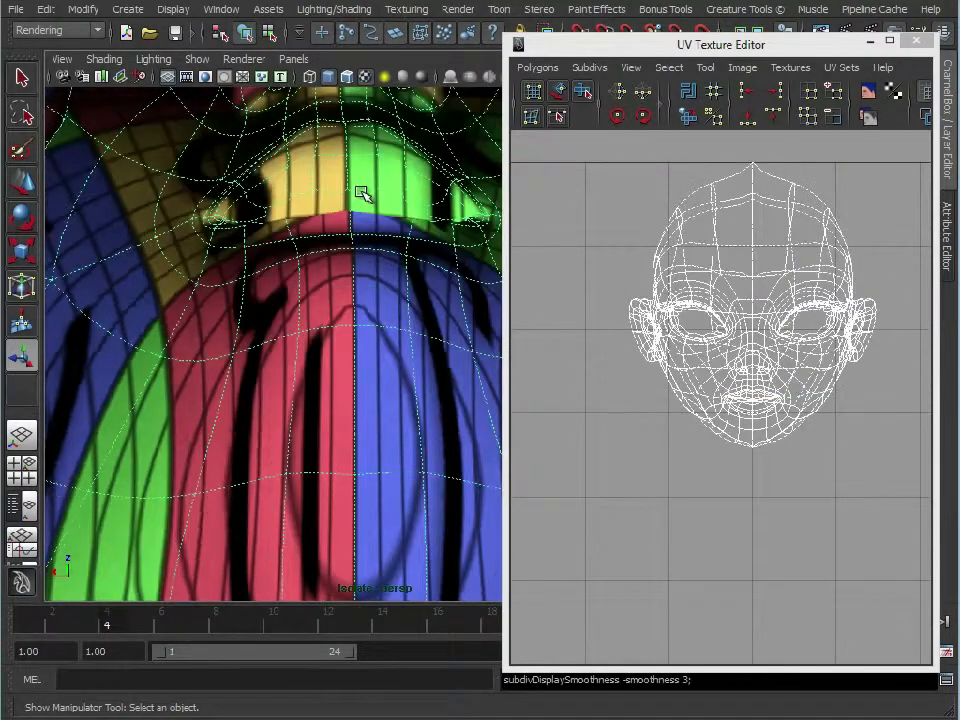
Step: Select all head UVs and unfold them with the Horizontal constraint
left_click_drag(200, 325, 433, 238, "alt")
right_click_drag(433, 238, 336, 257, "alt")
left_click_drag(336, 257, 400, 265, "alt")
middle_click_drag(400, 265, 408, 290, "alt")
right_click_drag(408, 290, 390, 295, "alt")
left_click_drag(390, 295, 405, 289, "alt")
middle_click_drag(405, 289, 345, 282, "alt")
left_click_drag(345, 282, 376, 277, "alt")
middle_click_drag(744, 283, 711, 347, "alt")
right_click_drag(711, 347, 771, 321, "alt")
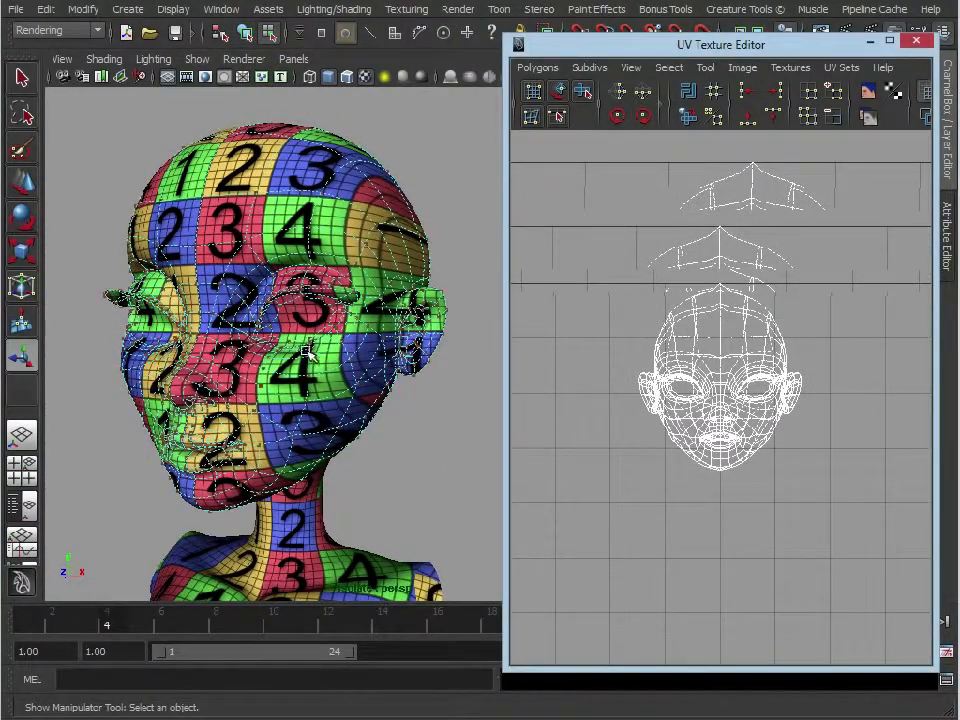
left_click_drag(845, 536, 851, 532)
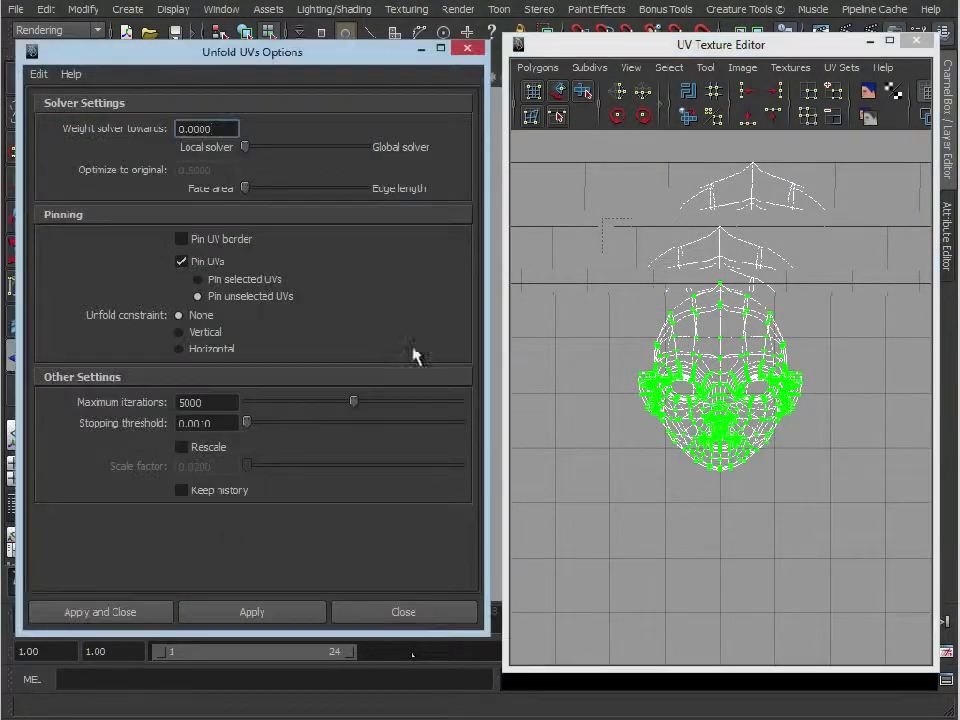
mouse_move(685, 442)
middle_mouse_down("alt")
mouse_move(740, 387)
mouse_move(699, 388)
middle_mouse_up("alt")
left_click(228, 352)
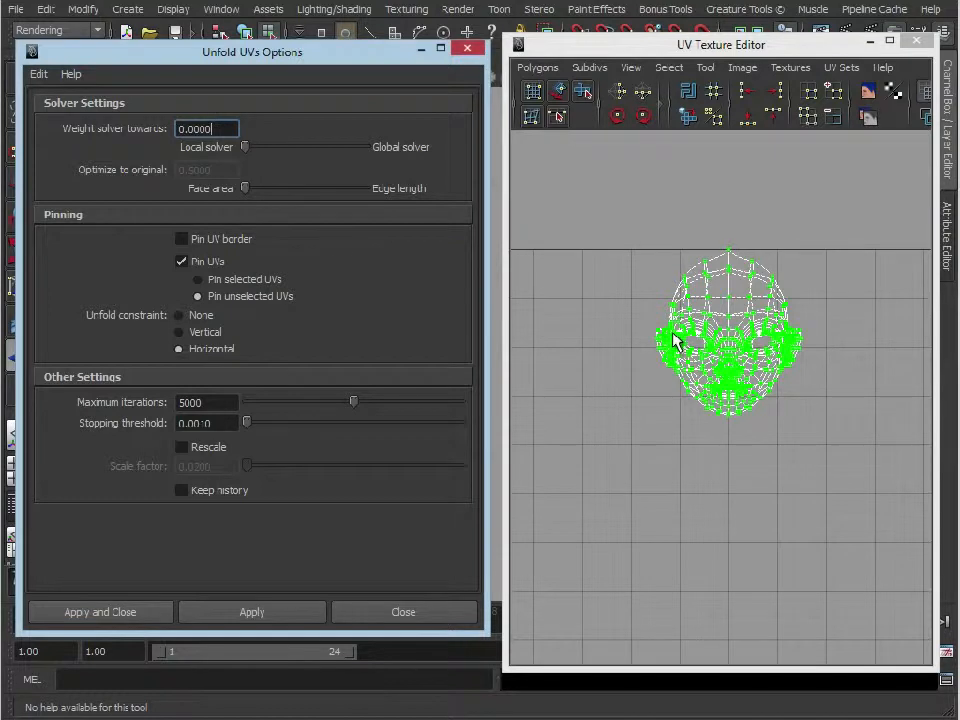
left_click(228, 614)
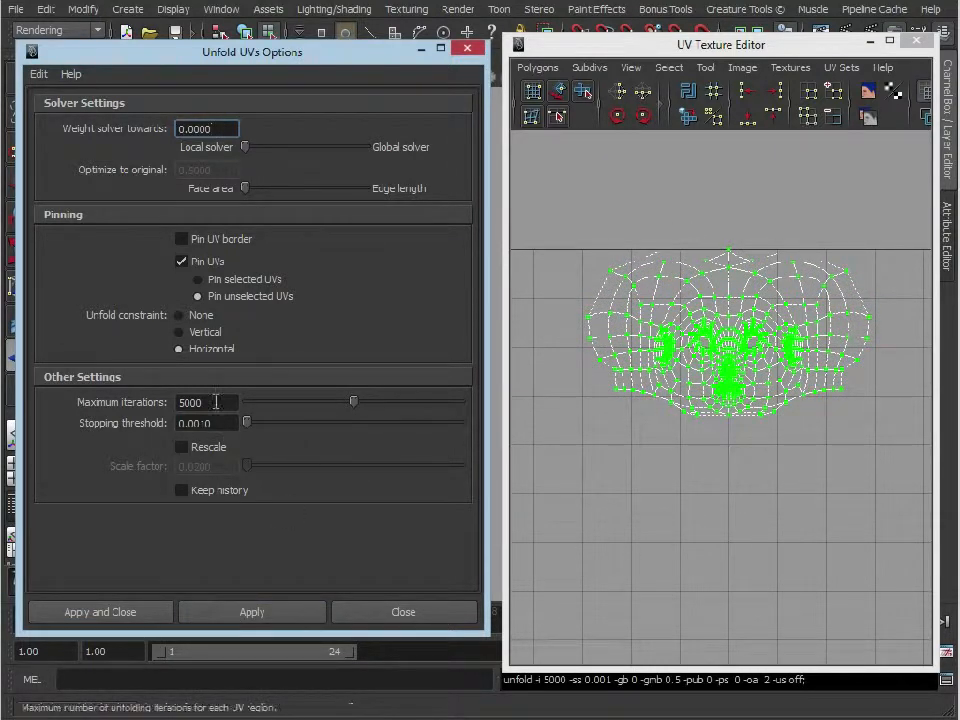
Step: Unfold the head UVs once more with the Vertical constraint
left_click(184, 332)
left_click(240, 612)
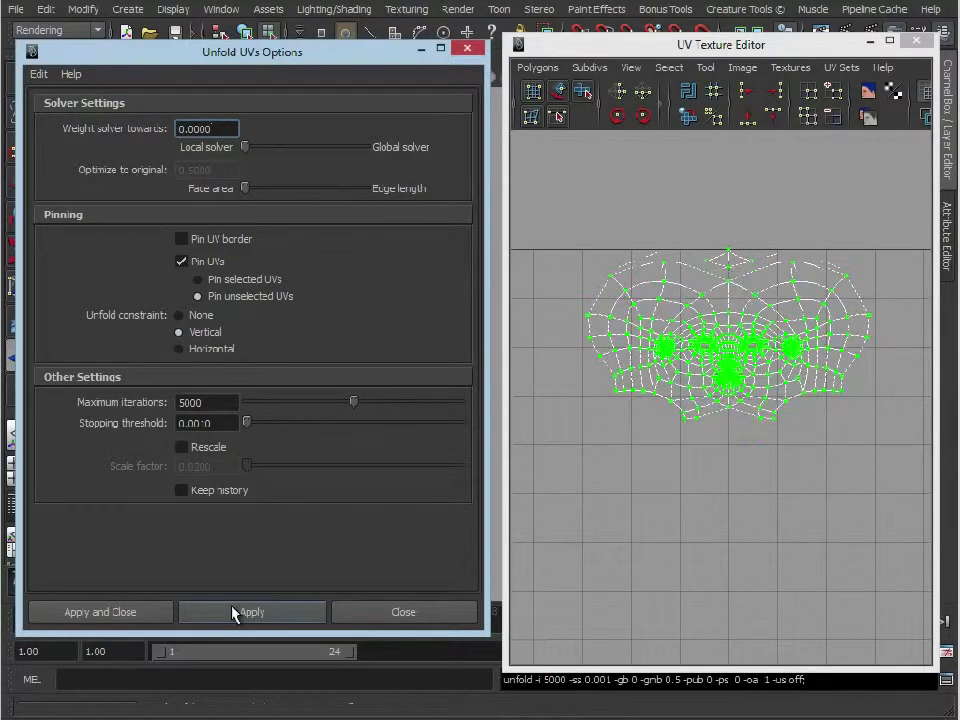
scroll(760, 424, "up", 5)
middle_click_drag(760, 424, 689, 563, "alt")
right_click_drag(689, 563, 784, 544, "alt")
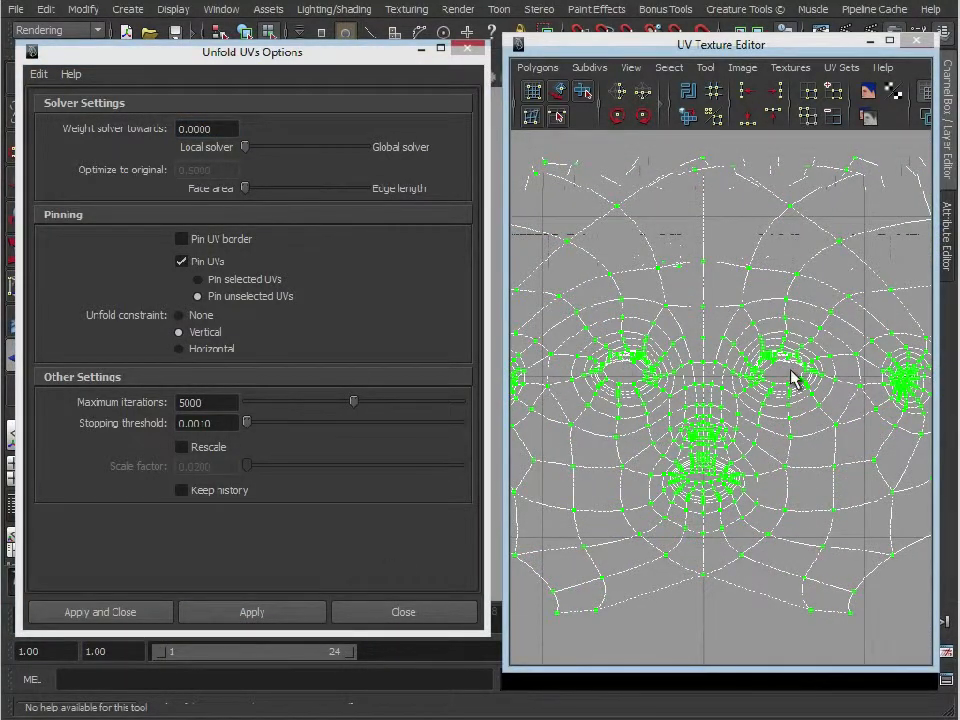
left_click(764, 390)
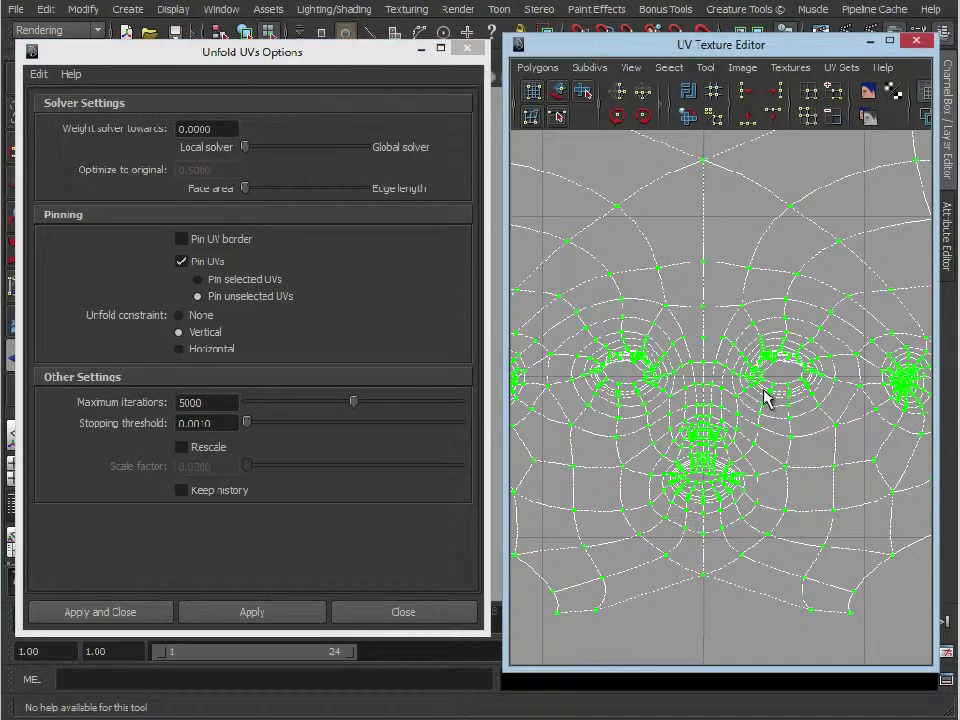
Step: Examine the checker pattern on the head around the eye, nose and cheek for stretching
left_click(420, 51)
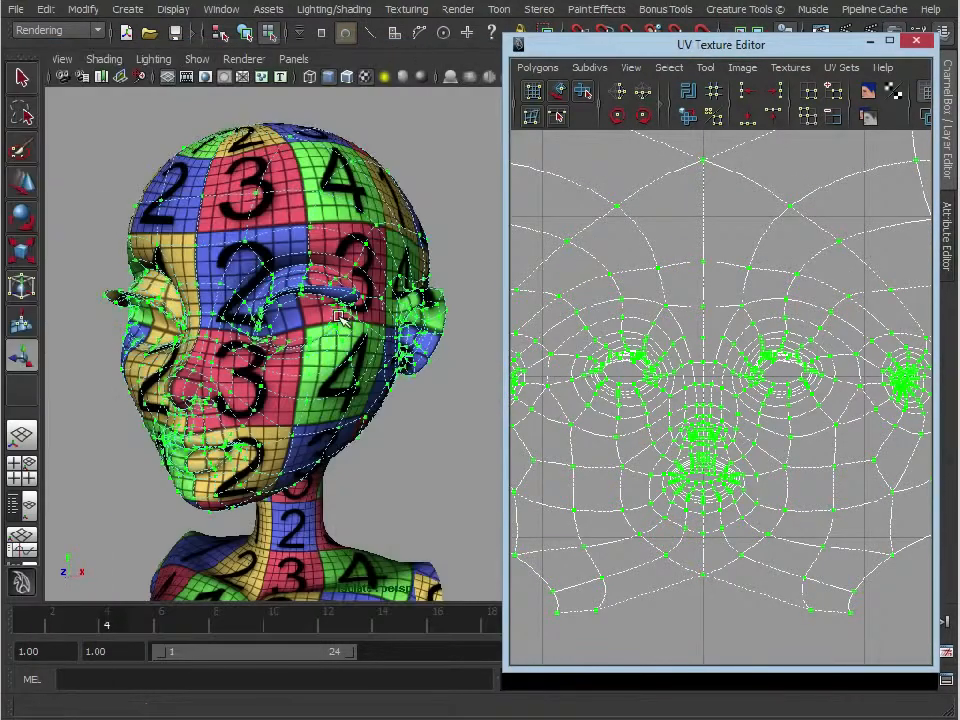
middle_click_drag(238, 487, 266, 490, "alt")
right_click_drag(266, 490, 339, 403, "alt")
left_click_drag(339, 403, 233, 415, "alt")
middle_click_drag(233, 415, 278, 418, "alt")
right_click_drag(278, 418, 392, 408, "alt")
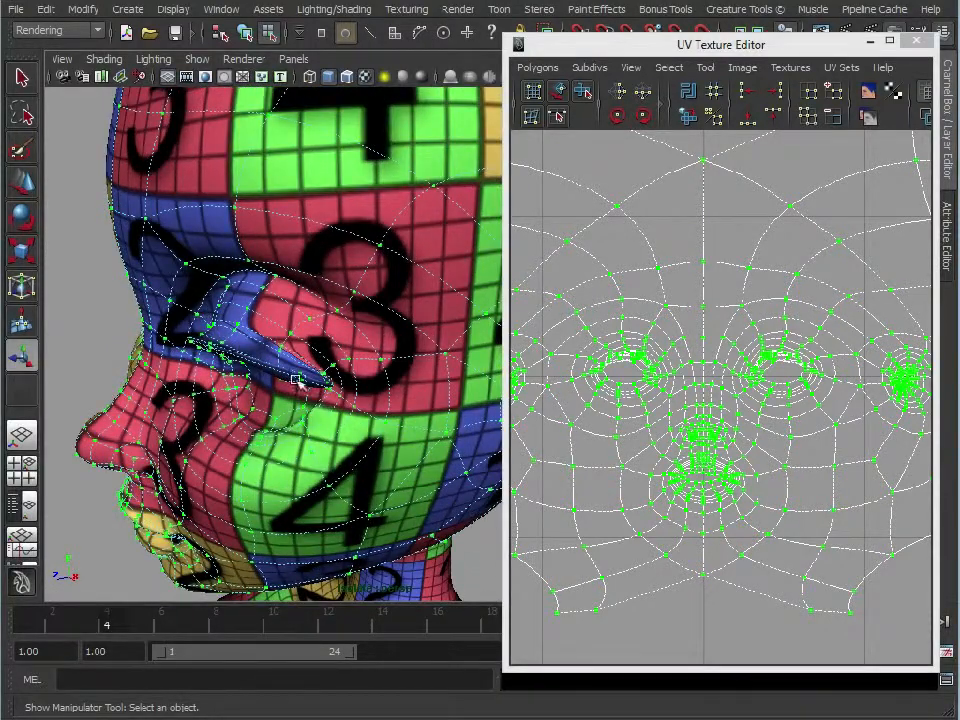
Step: Undo the last two unfolds of the head UVs
left_click_drag(393, 420, 350, 301, "alt")
left_click_drag(326, 379, 374, 352, "alt")
right_click_drag(418, 338, 358, 338)
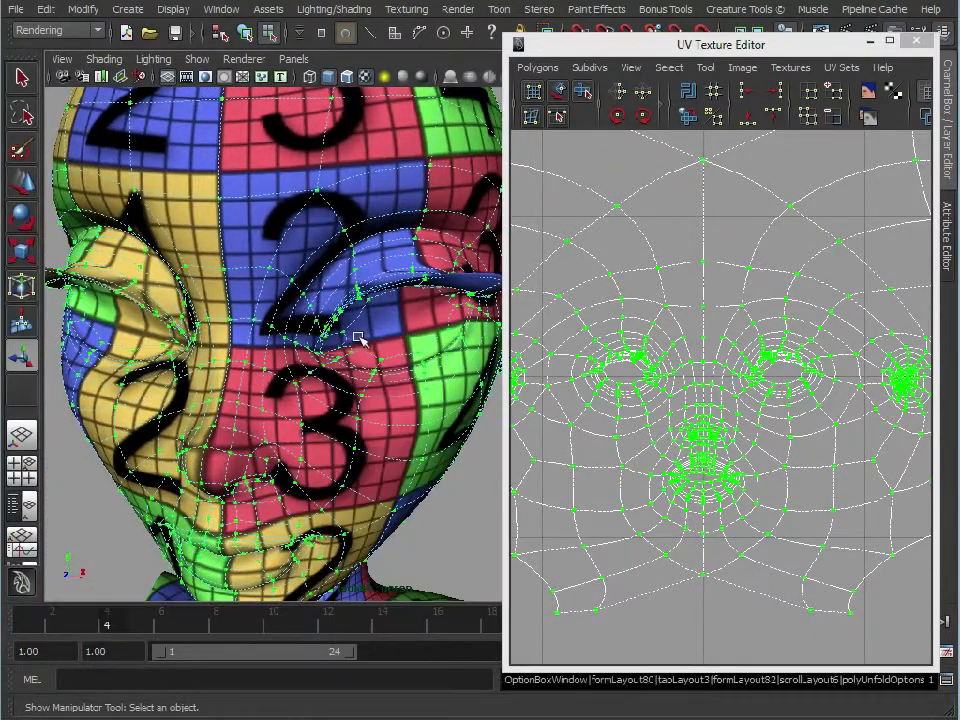
key("ctrl+z")
key("ctrl+z")
Step: Delete the cap faces filling the eye openings of the head mesh
right_click_drag(397, 296, 408, 310)
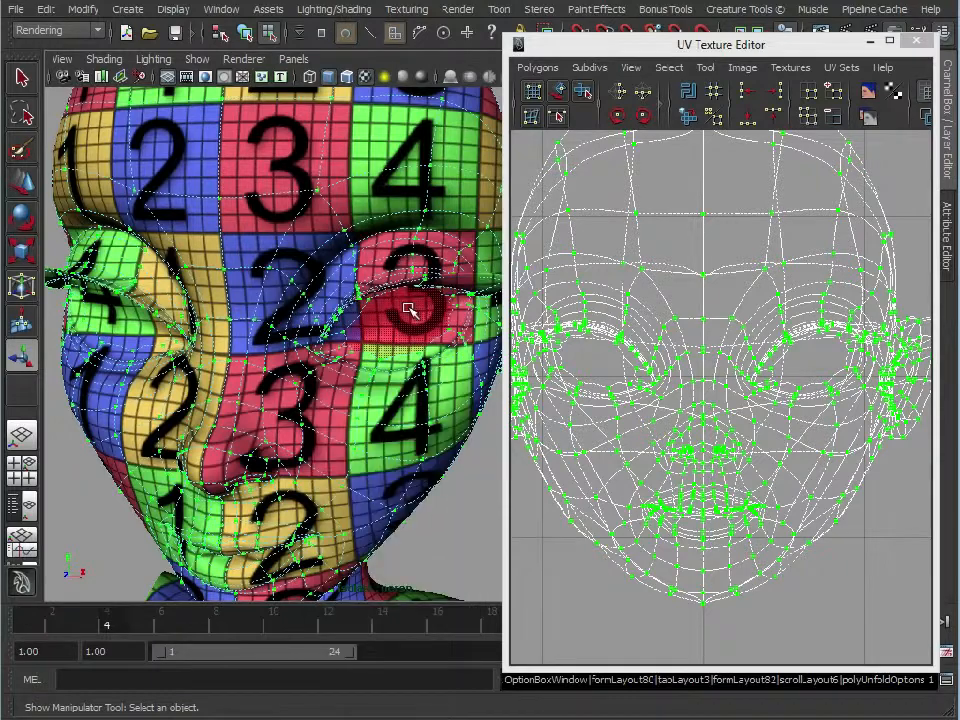
left_click(408, 310)
key("Delete")
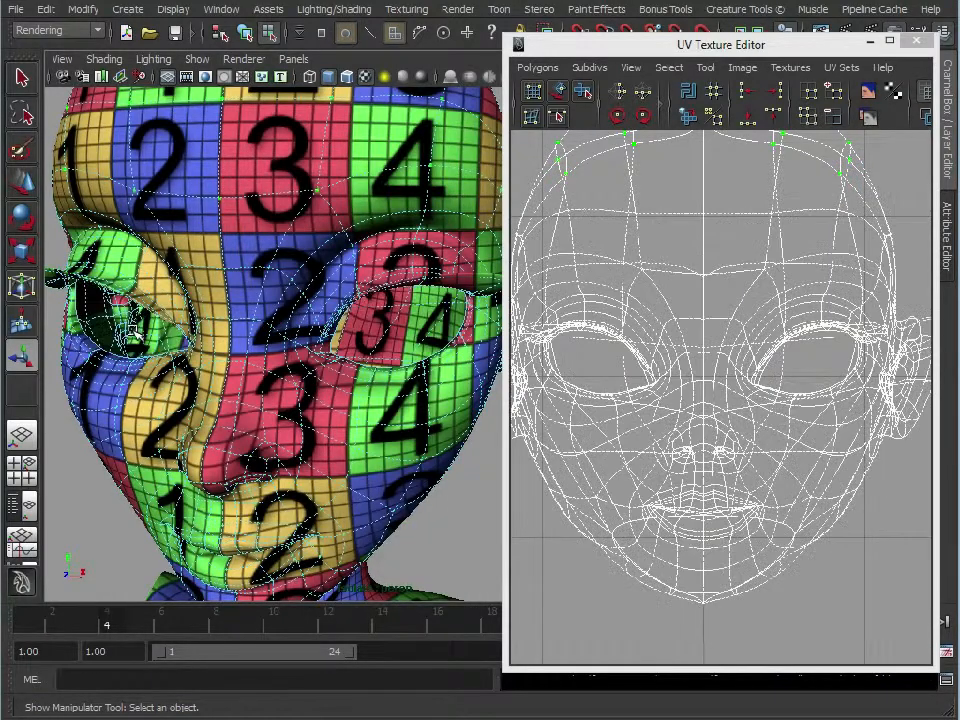
Step: Select the face loop around the rim of the character's left eye and delete it
left_click_drag(402, 342, 290, 362, "alt")
right_click_drag(290, 362, 478, 353, "alt")
left_click(358, 334)
left_click(313, 310)
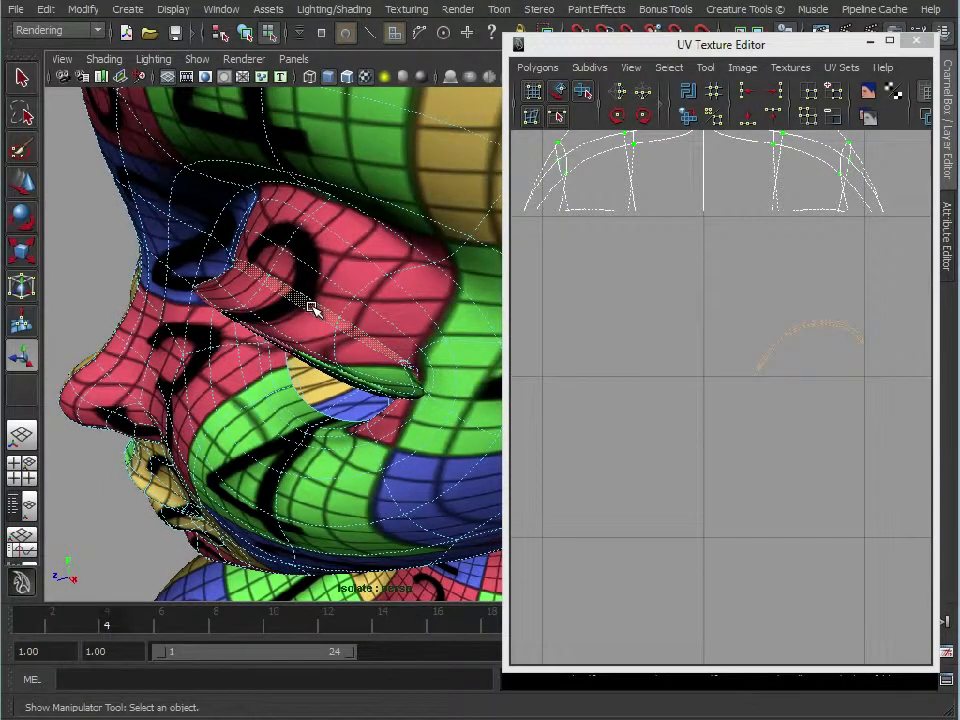
left_click_drag(300, 506, 445, 452, "alt")
right_click_drag(445, 452, 352, 405, "alt")
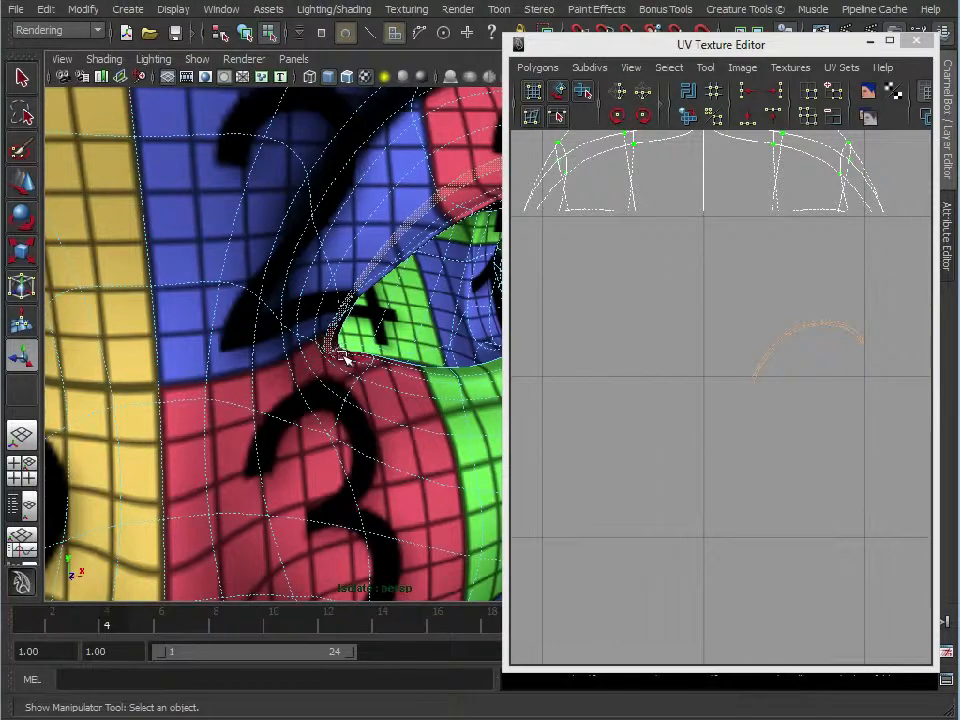
left_click_drag(396, 396, 322, 410, "alt")
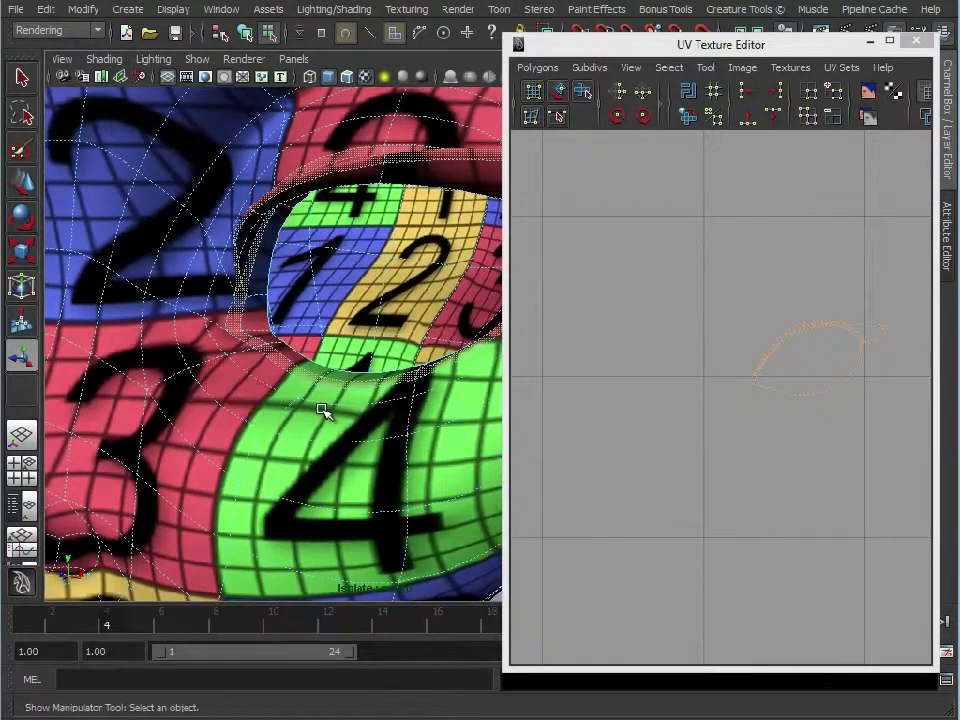
left_click(324, 410)
Step: Select the remaining inner eyelid and eyelash faces of the character's left eye and delete them
left_click(252, 309)
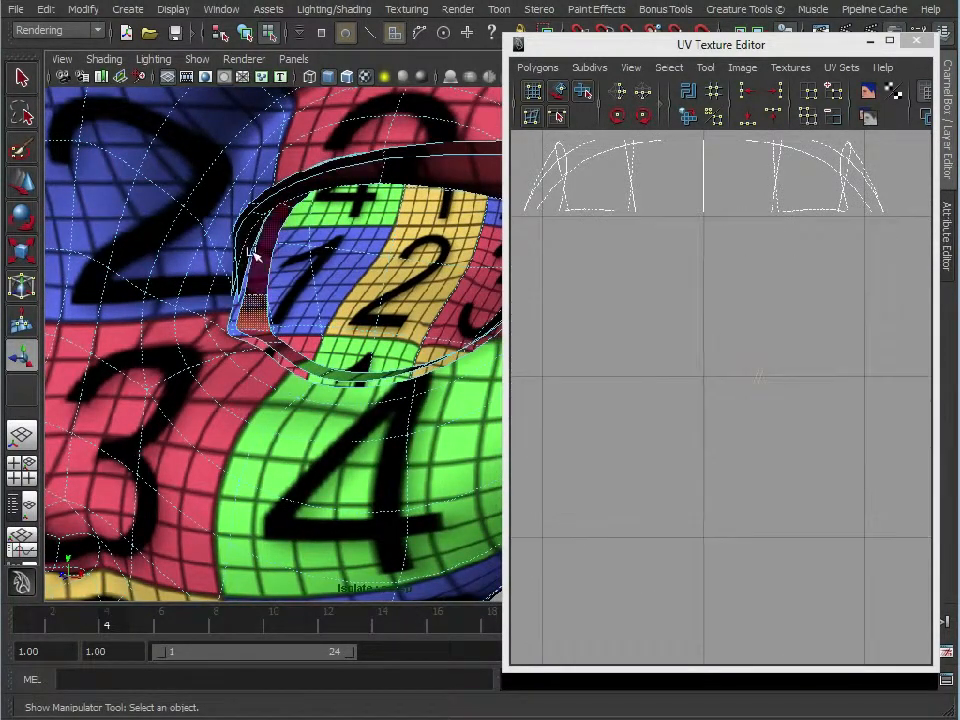
left_click_drag(255, 258, 274, 392, "alt")
left_click(266, 395, "shift")
double_click(266, 395, "shift")
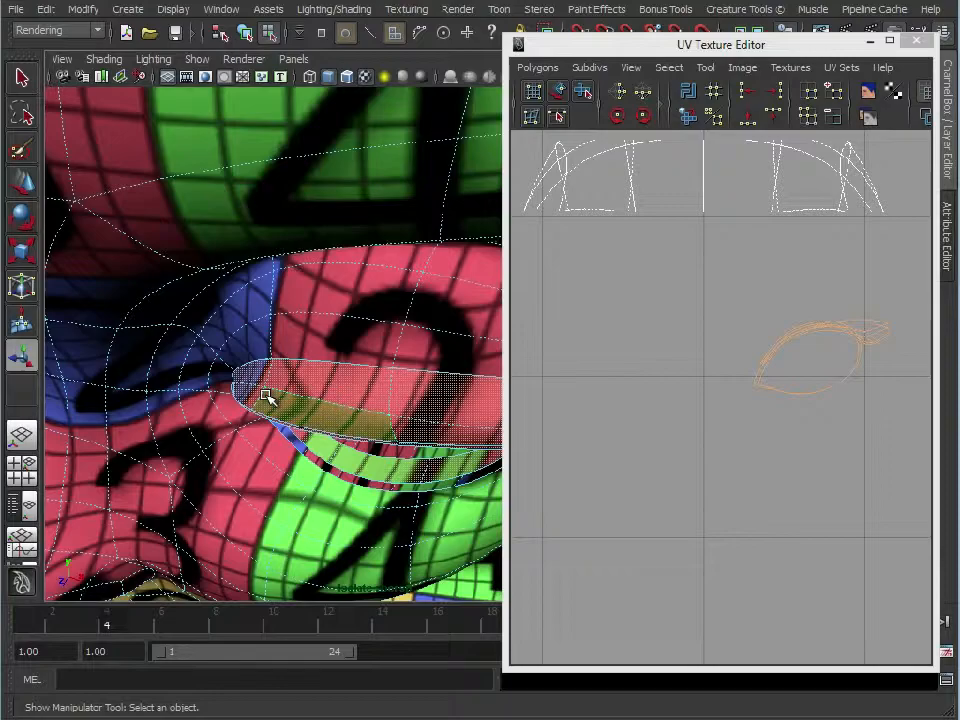
key("Delete")
Step: Select the face loop around the rim of the character's right eye and delete it
left_click_drag(262, 392, 355, 418, "alt")
left_click_drag(420, 398, 364, 368, "alt")
left_click(368, 378)
double_click(401, 364, "shift")
left_click_drag(411, 514, 422, 488, "alt")
right_click_drag(422, 488, 450, 486, "alt")
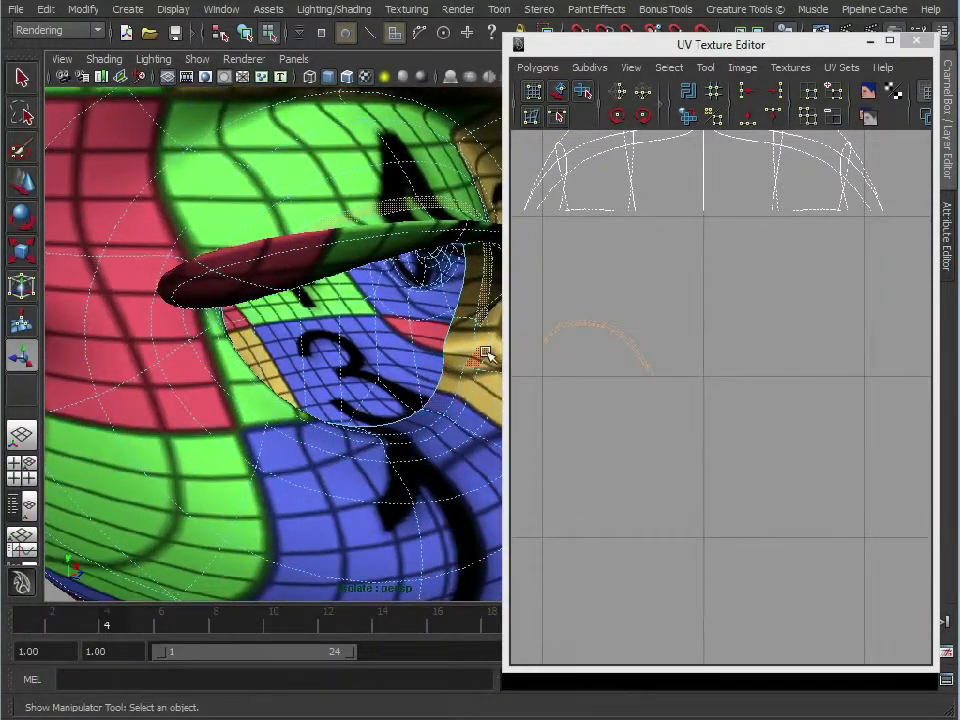
double_click(467, 383)
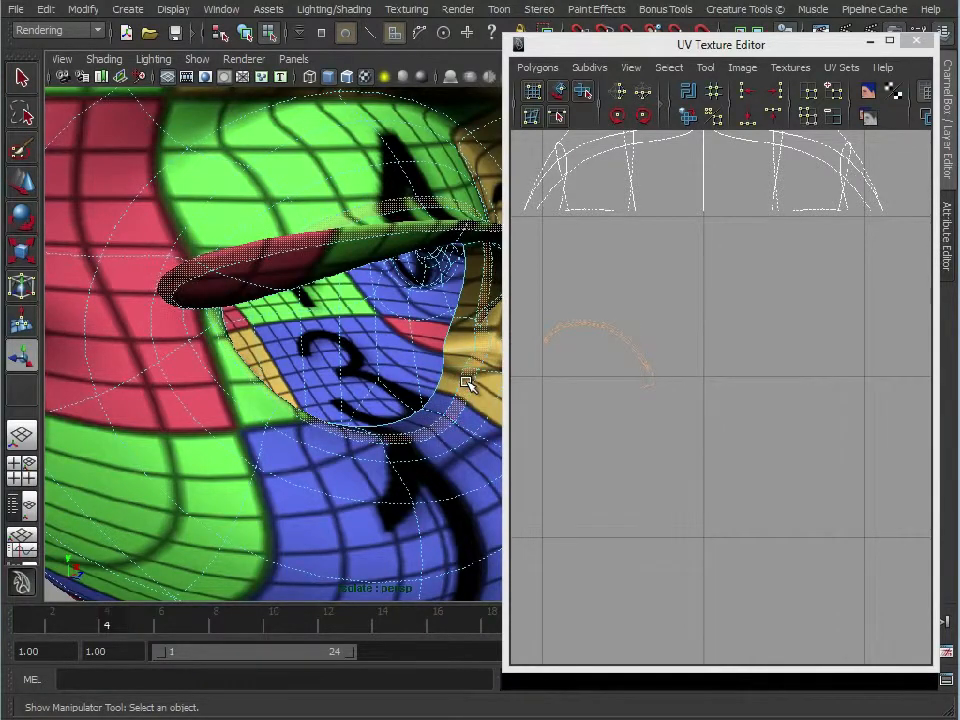
left_click_drag(467, 383, 307, 428, "alt")
Step: Grow the selection over the leftover inner eyelid and eyelash faces of the character's right eye and delete them
left_click_drag(193, 339, 190, 226, "alt")
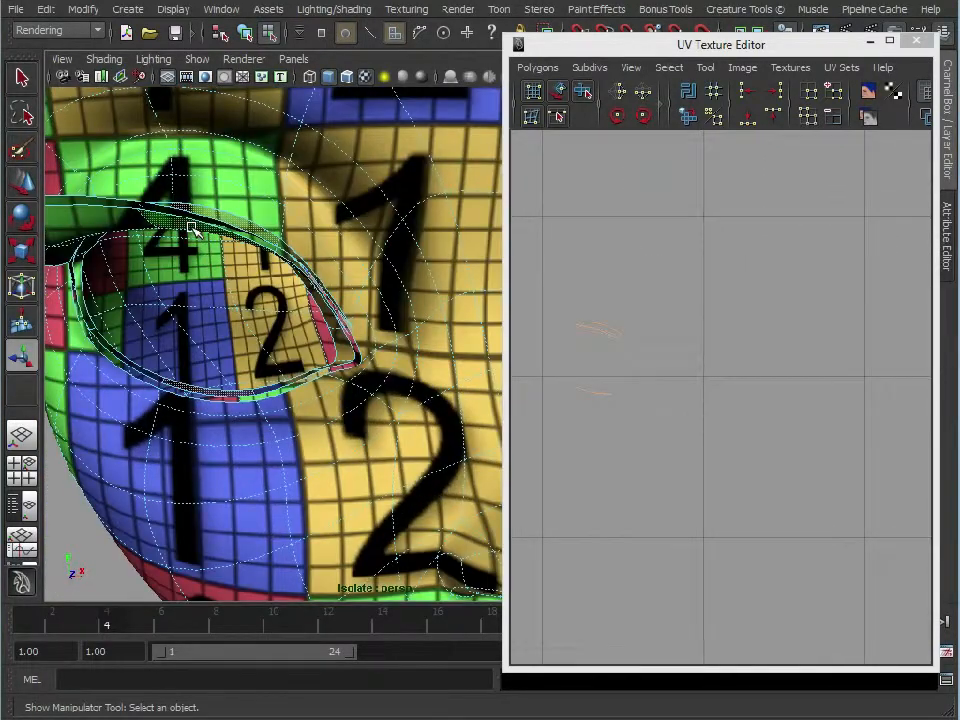
key("shift+period")
key("shift+period")
key("shift+period")
key("shift+period")
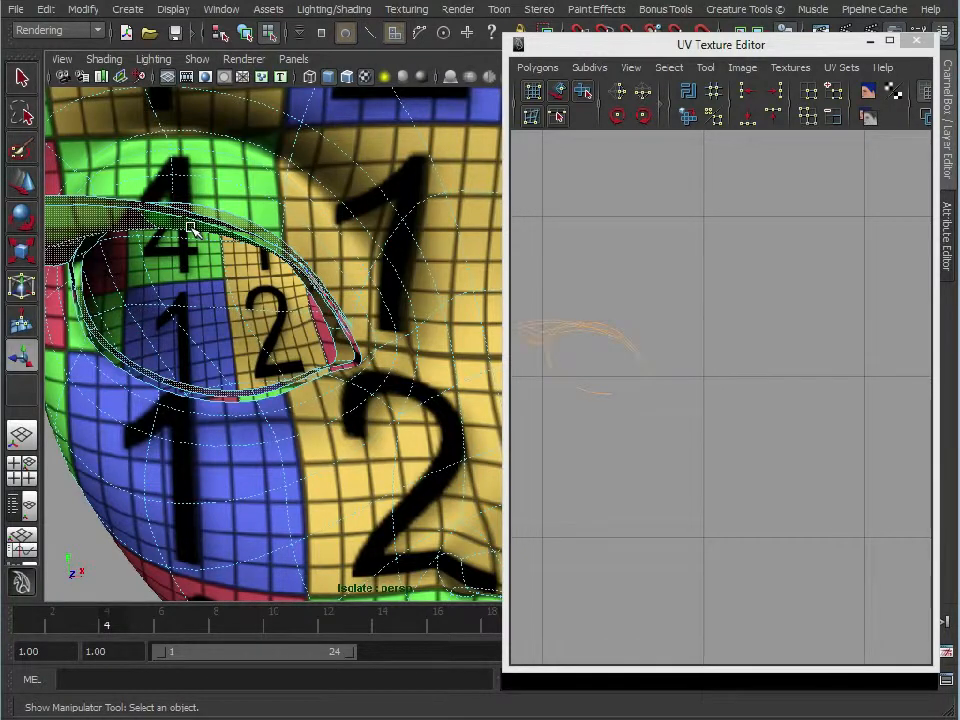
key("Delete")
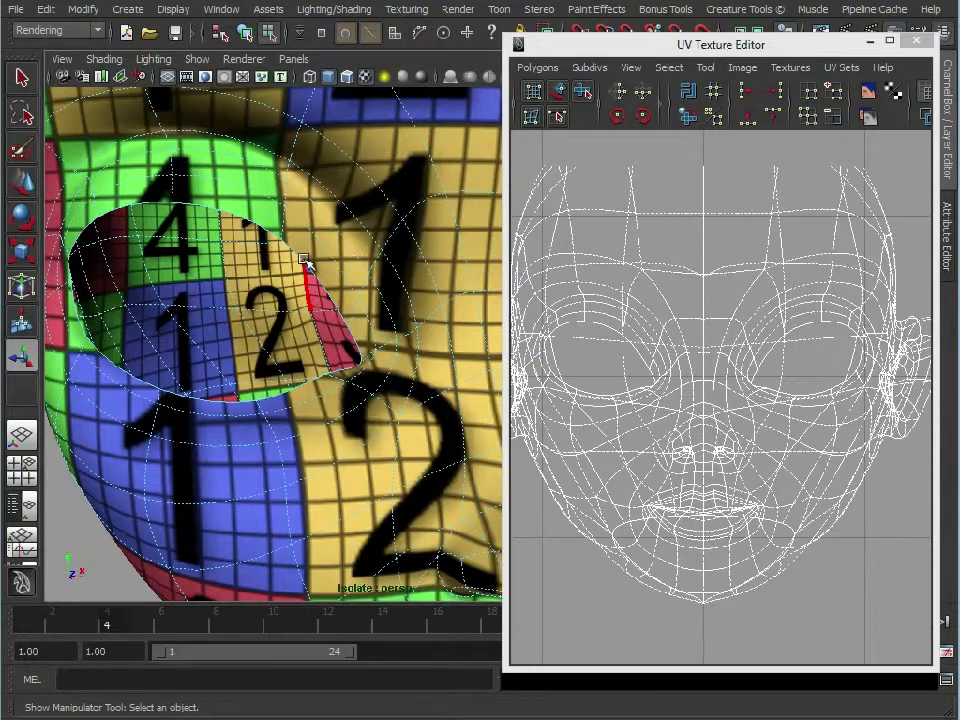
Step: Fill both eye openings along their border edges with Fill Hole
key("space")
left_click(153, 329)
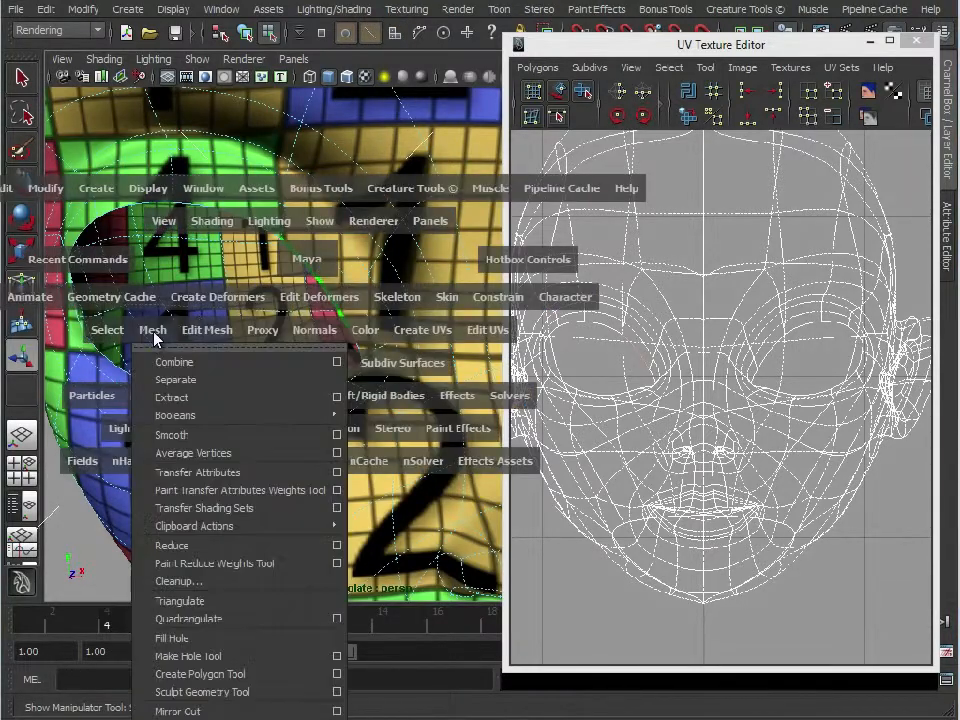
left_click(212, 637)
middle_click_drag(464, 428, 172, 482, "alt")
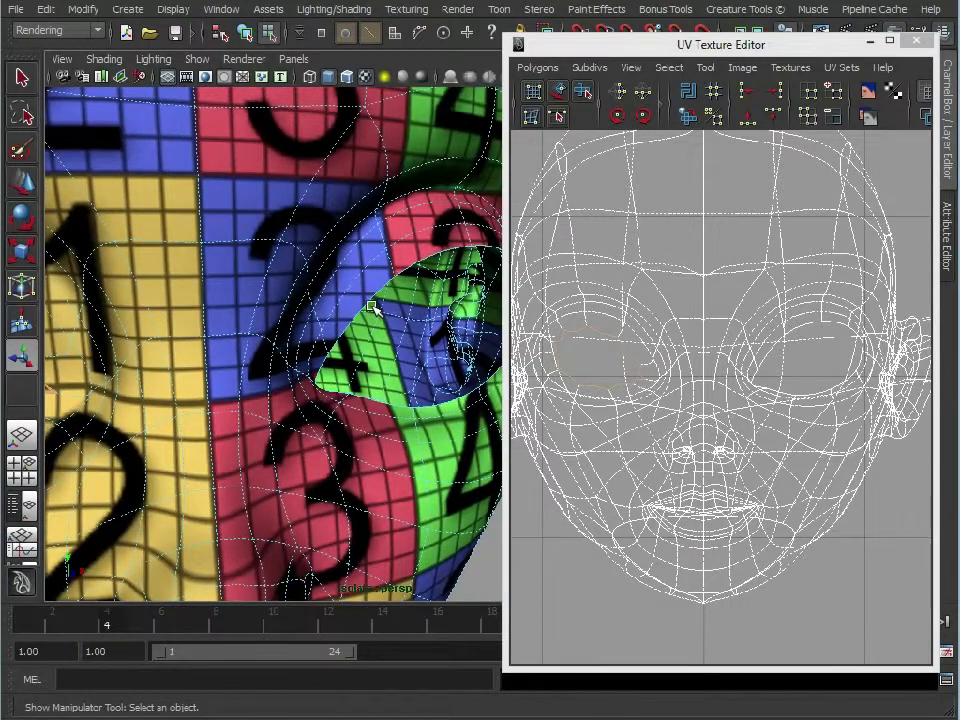
key("g")
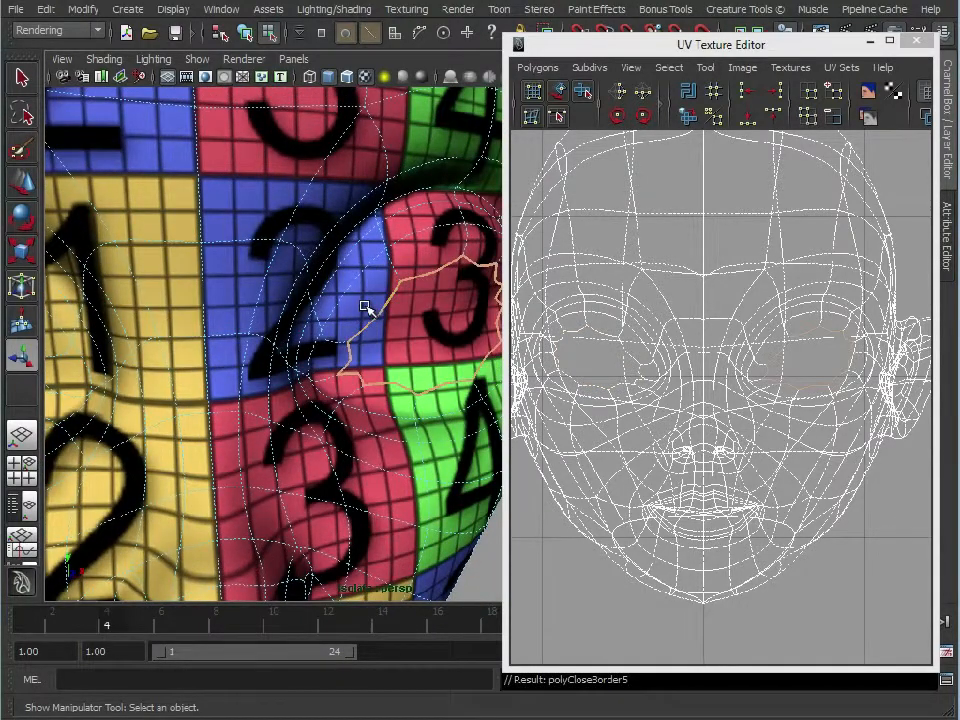
Step: Select all head UVs and unfold them with the Horizontal constraint and then with the Vertical constraint
right_click_drag(674, 420, 602, 360, "alt")
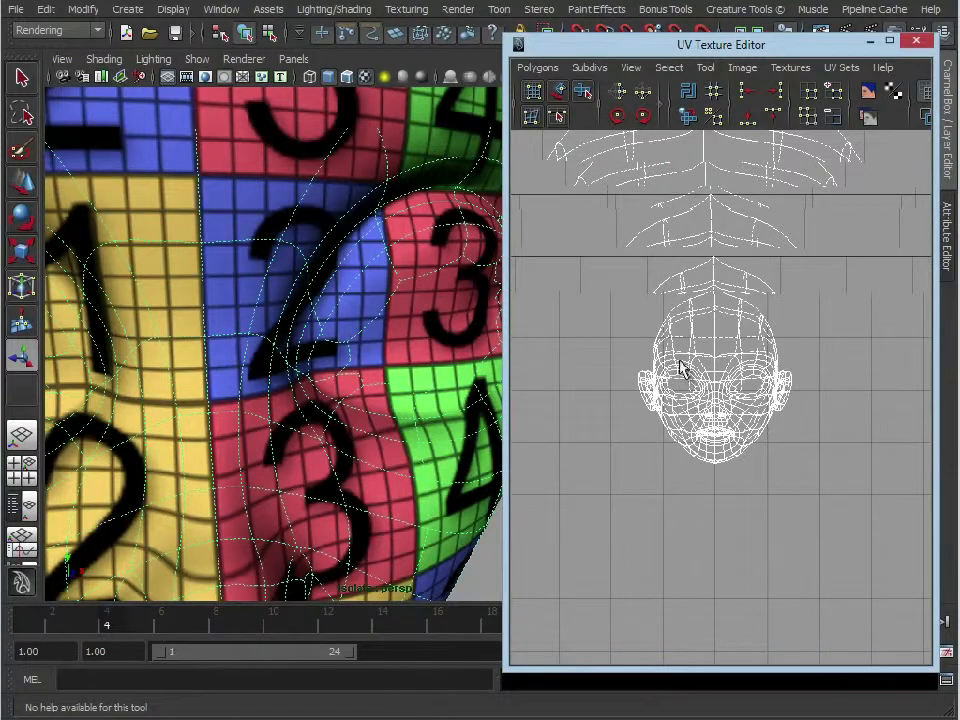
right_click_drag(681, 367, 774, 370)
left_click_drag(898, 540, 627, 252)
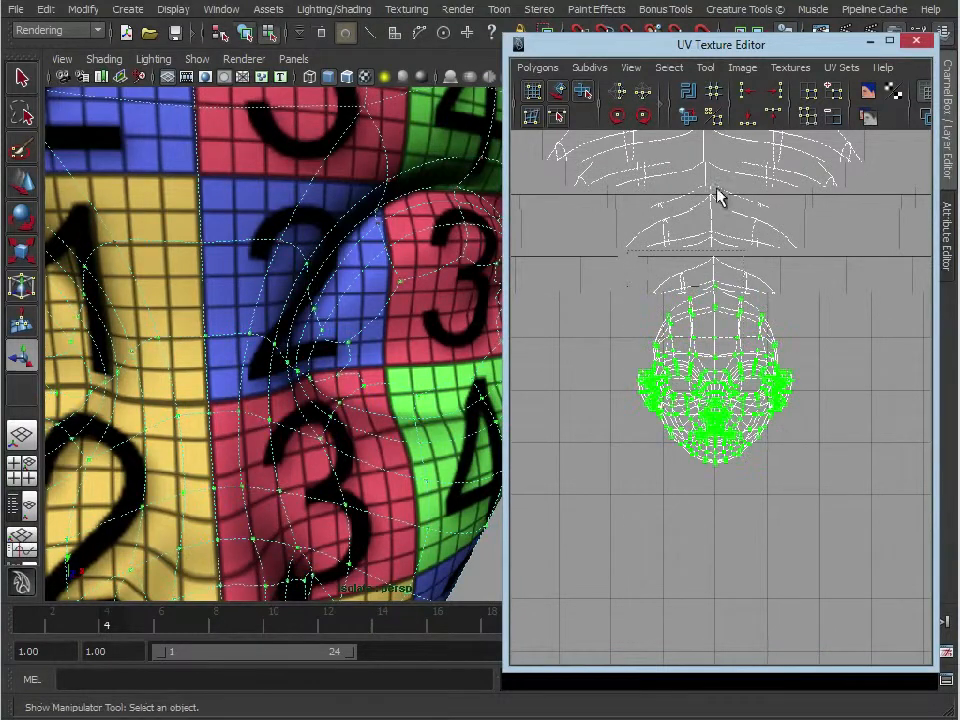
left_click(684, 117, "shift")
left_click(262, 613)
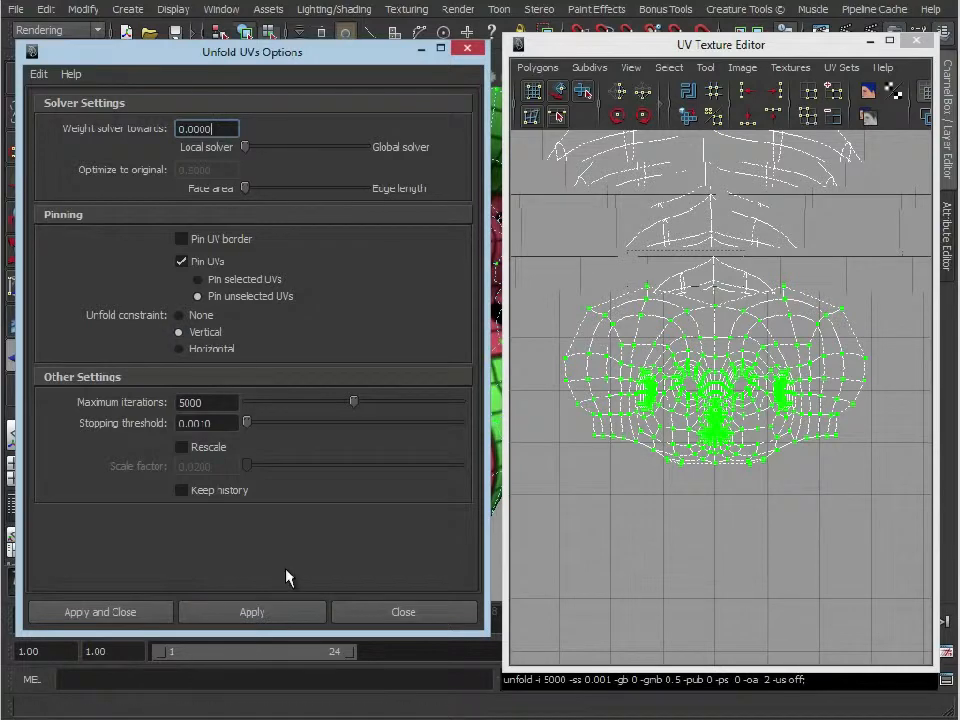
left_click(272, 619)
Step: Examine the unfolded head UV layout around the eyes, mouth, ears and outer borders
scroll(699, 506, "up", 5)
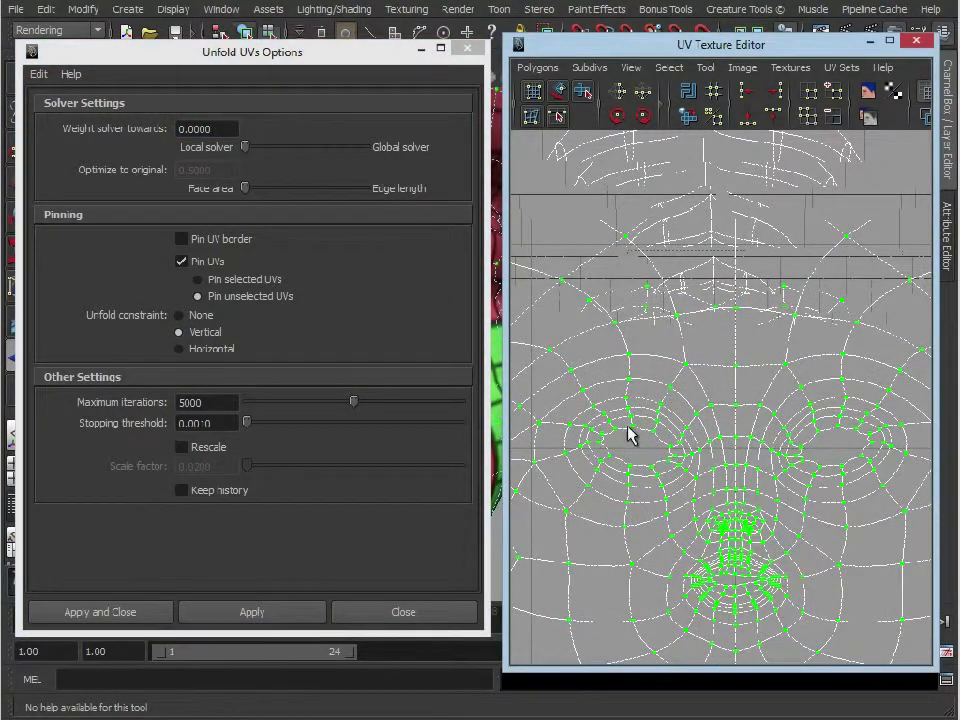
middle_click_drag(753, 622, 730, 470, "alt")
right_click_drag(730, 470, 763, 411, "alt")
middle_click_drag(763, 411, 662, 446, "alt")
right_click_drag(662, 446, 779, 373, "alt")
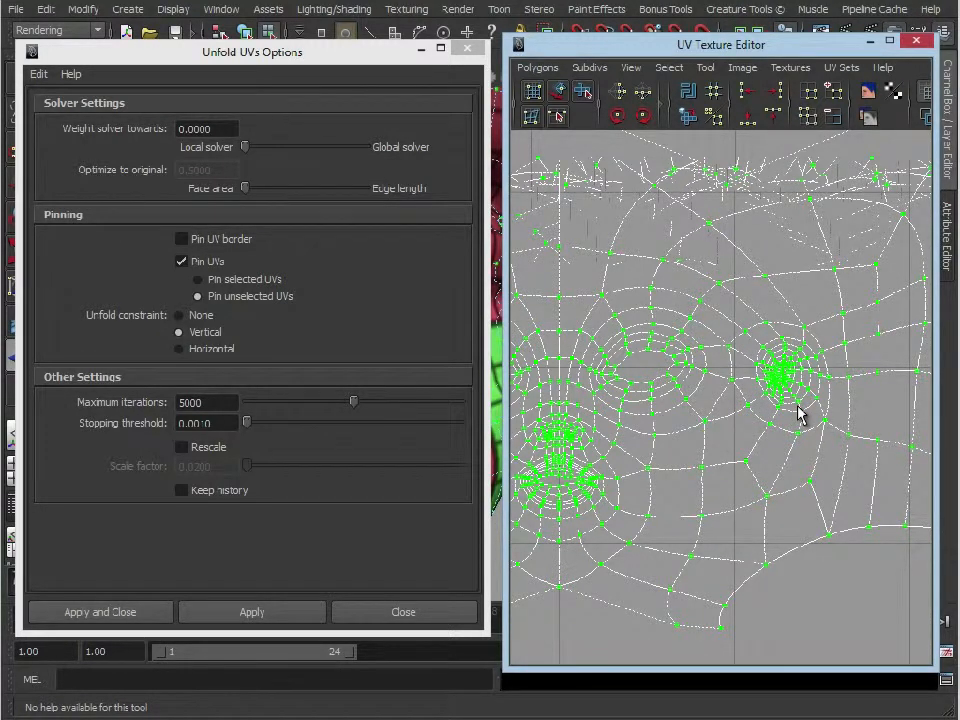
right_click_drag(837, 514, 652, 462, "alt")
middle_click_drag(652, 462, 716, 499, "alt")
right_click_drag(716, 499, 677, 473, "alt")
middle_click_drag(677, 473, 685, 422, "alt")
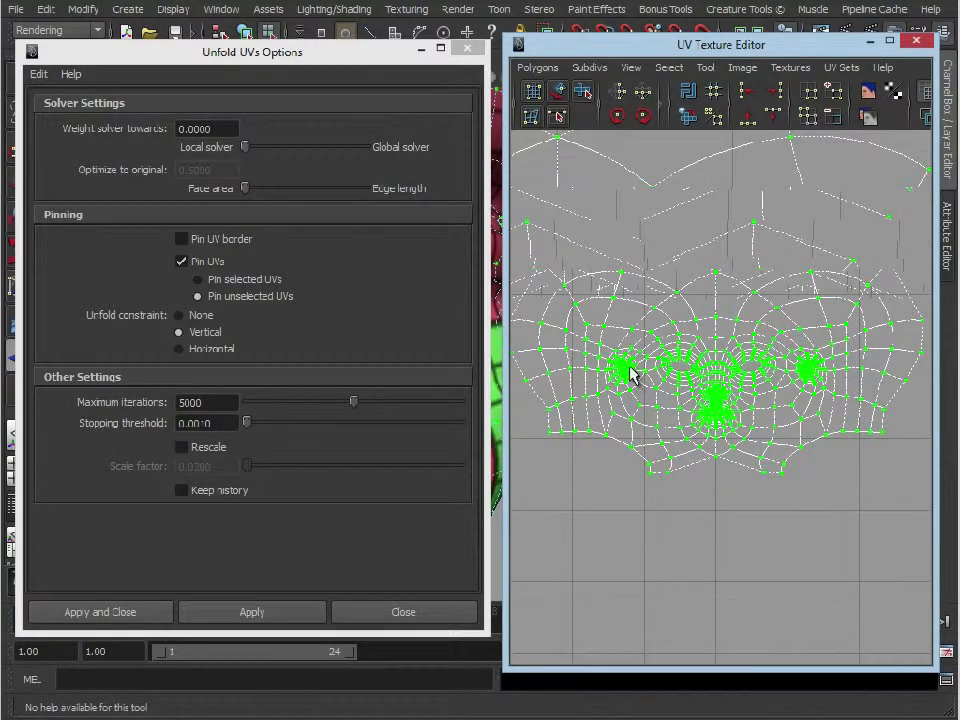
Step: Close the unfold options and examine the checker pattern on the face and eyelids
left_click(467, 47)
right_click_drag(316, 368, 184, 354, "alt")
left_click_drag(270, 348, 172, 316, "alt")
left_click(133, 246)
left_click_drag(325, 381, 251, 358, "alt")
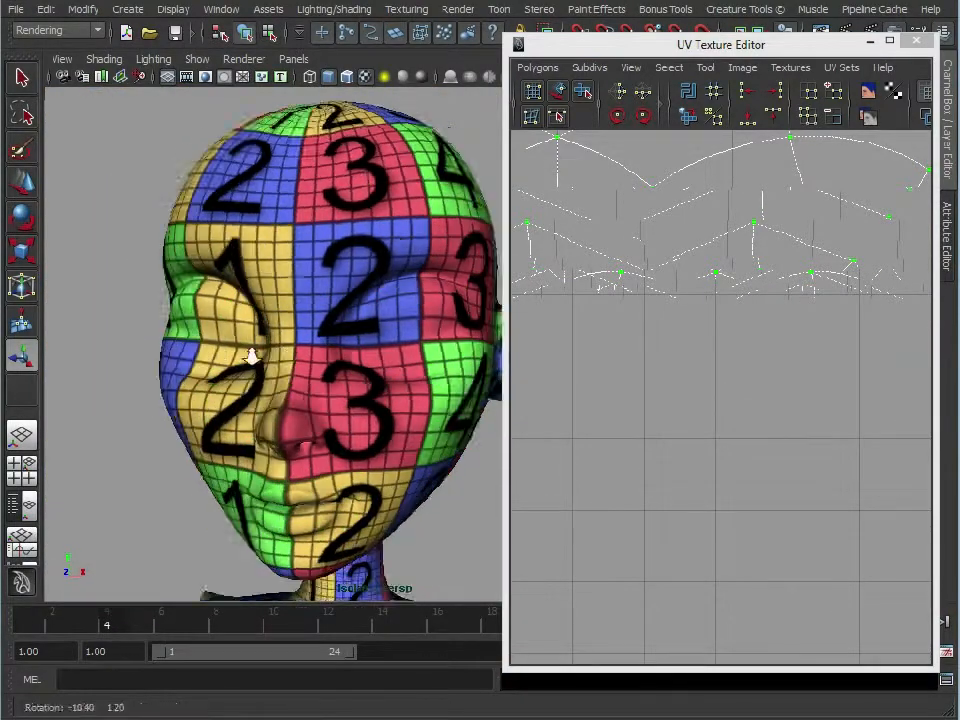
right_click_drag(251, 358, 381, 360, "alt")
Step: Select the two faces capping the eye openings on the head and delete them
left_click(410, 318)
middle_click_drag(668, 398, 688, 374, "alt")
right_click_drag(688, 374, 727, 325, "alt")
middle_click_drag(727, 325, 707, 358, "alt")
right_click_drag(707, 358, 795, 335, "alt")
middle_click_drag(795, 335, 794, 417, "alt")
right_click_drag(391, 355, 389, 397)
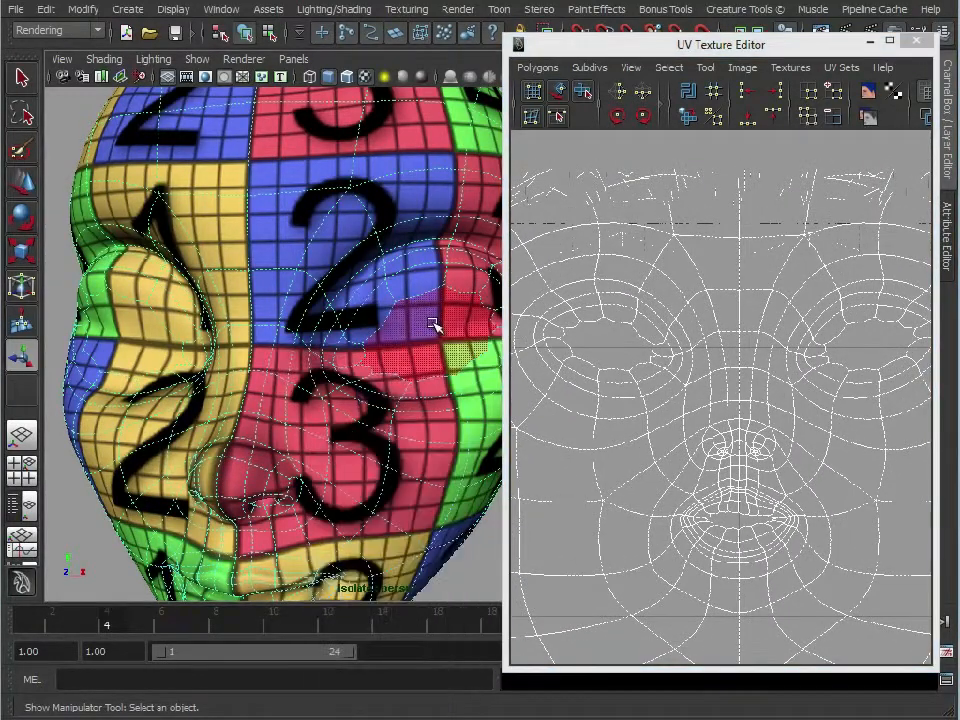
left_click(433, 325)
left_click(126, 330, "shift")
key("Delete")
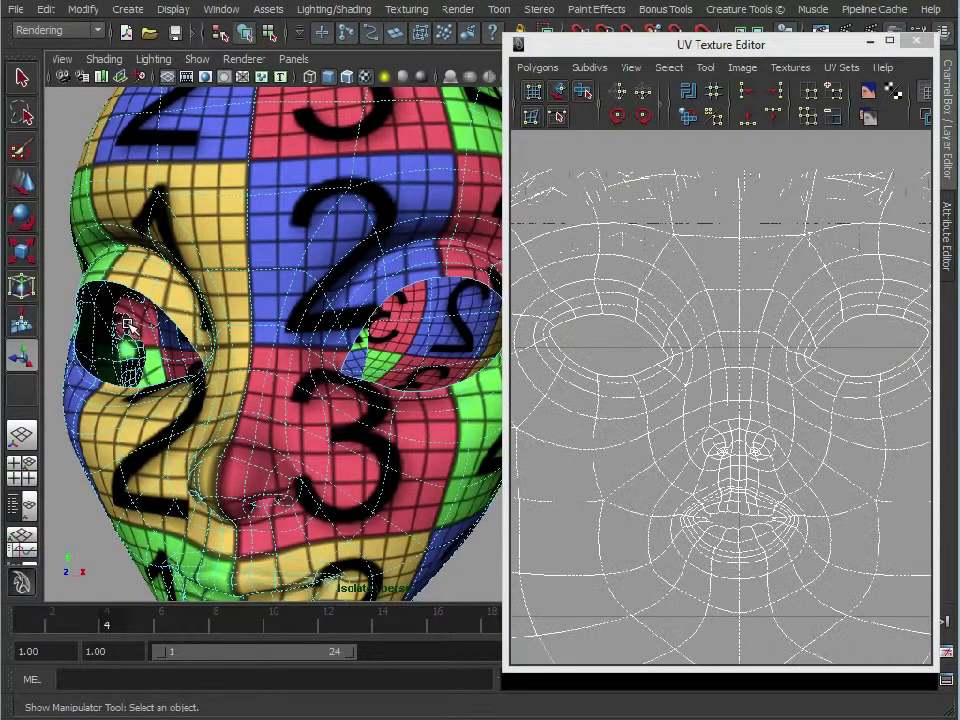
Step: Select the inner upper-lid border UV of each eye and move the pair down to the lower lid
right_click_drag(822, 291, 870, 292)
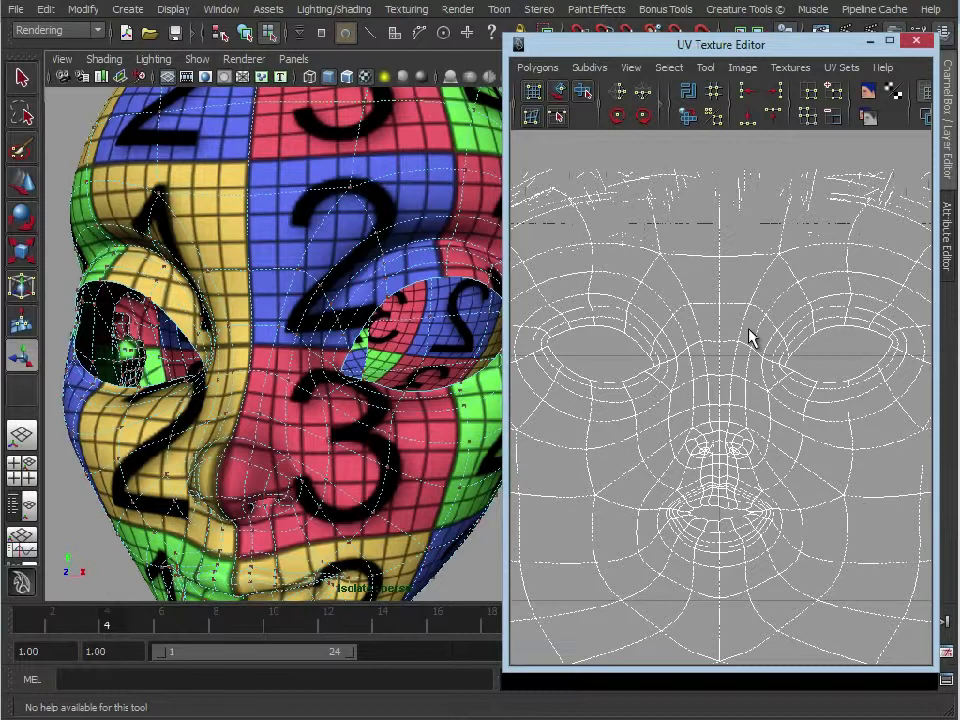
left_click(814, 332)
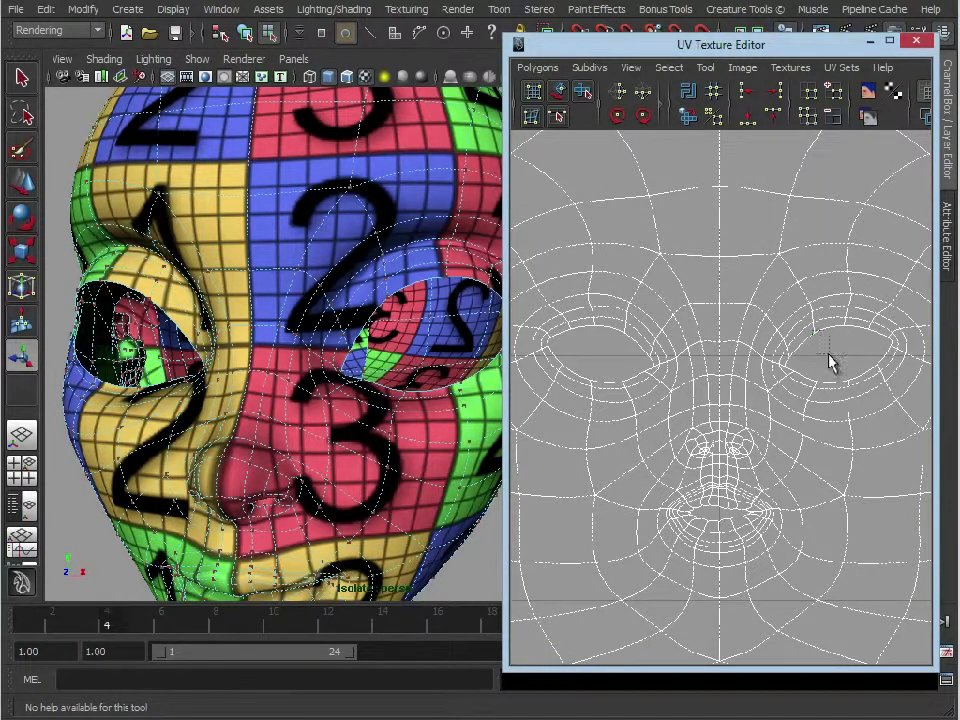
mouse_move(618, 340)
left_mouse_down()
mouse_move(633, 348)
mouse_move(614, 336)
left_mouse_up()
key("w")
left_click_drag(717, 218, 716, 273)
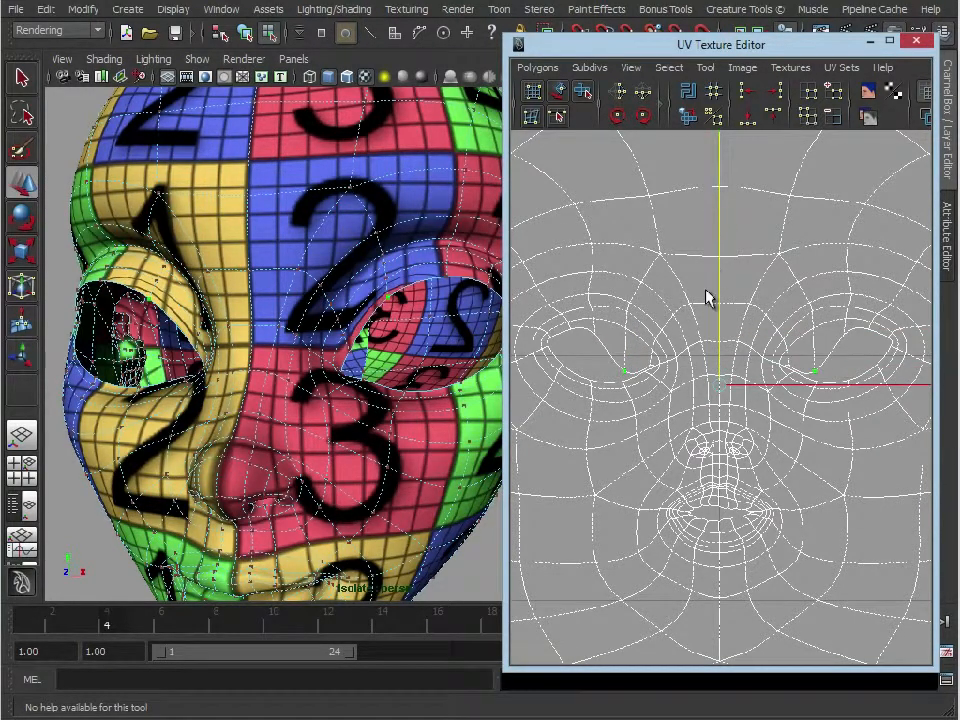
Step: Move the middle and outer pairs of upper-lid border UVs straight down toward the lower lids
left_click_drag(833, 319, 852, 346)
left_click_drag(591, 326, 603, 343, "shift")
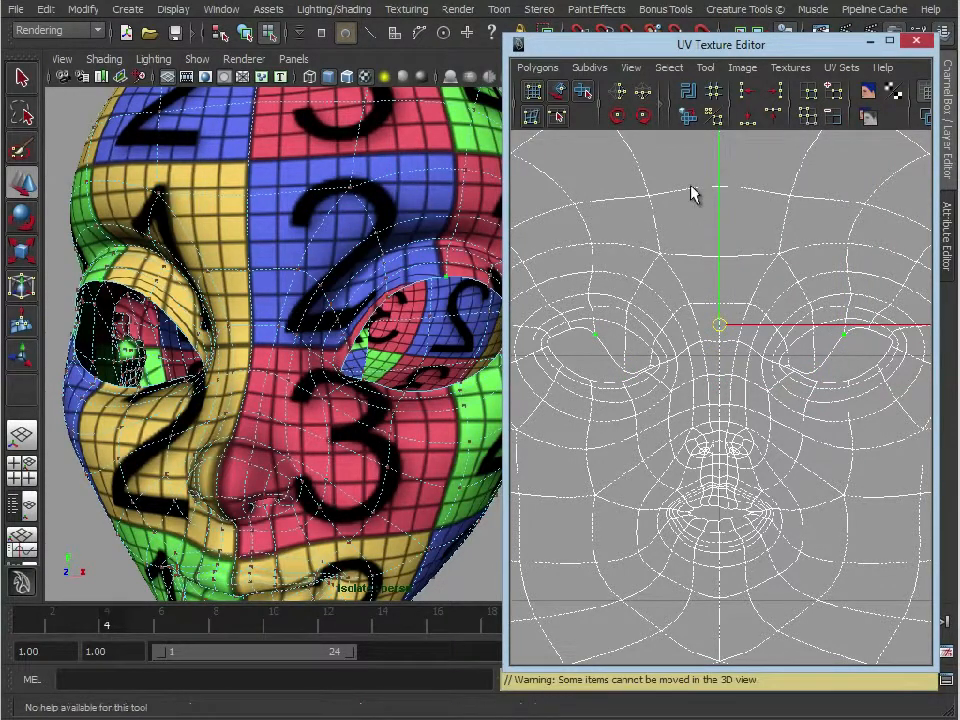
left_click_drag(722, 165, 709, 213)
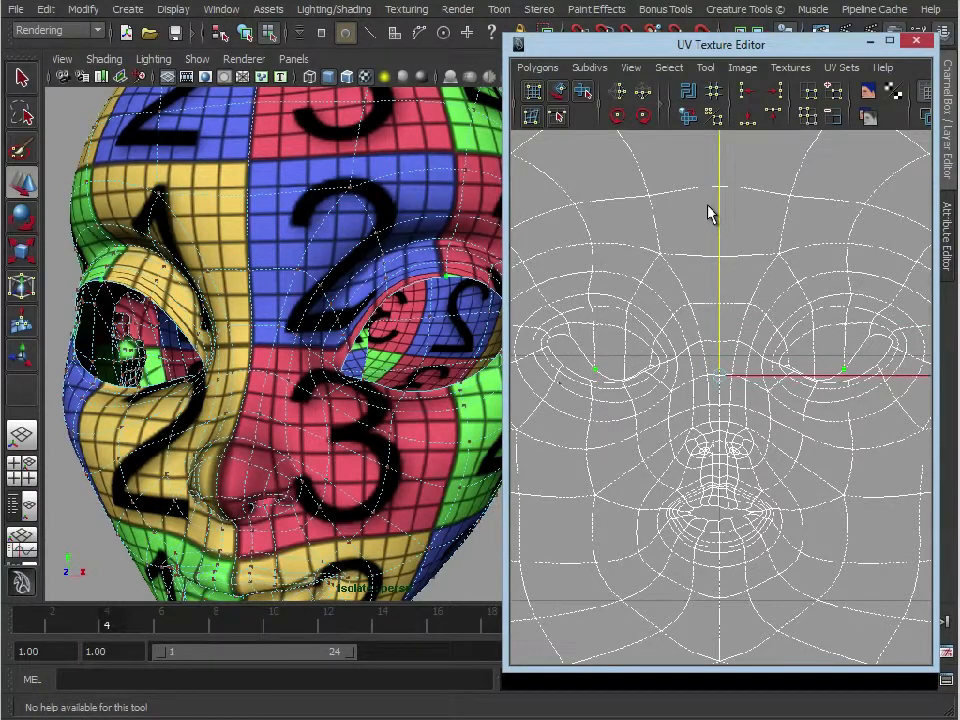
left_click_drag(580, 348, 581, 349)
left_click_drag(862, 346, 876, 329, "shift")
left_click_drag(718, 181, 727, 219)
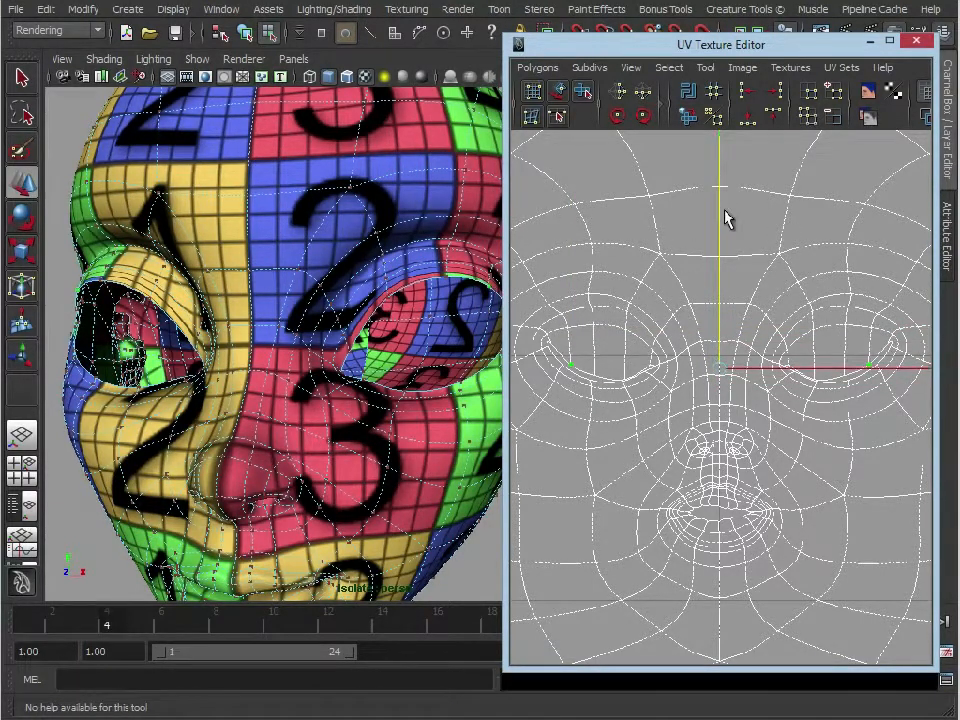
Step: Move the next row of upper-lid UVs down in symmetrical pairs on both eyes and check the checker pattern on the eyelids
mouse_move(575, 317)
left_mouse_down()
mouse_move(602, 336)
mouse_move(576, 324)
left_mouse_up()
left_click_drag(833, 343, 874, 326, "shift")
left_click_drag(722, 193, 738, 218)
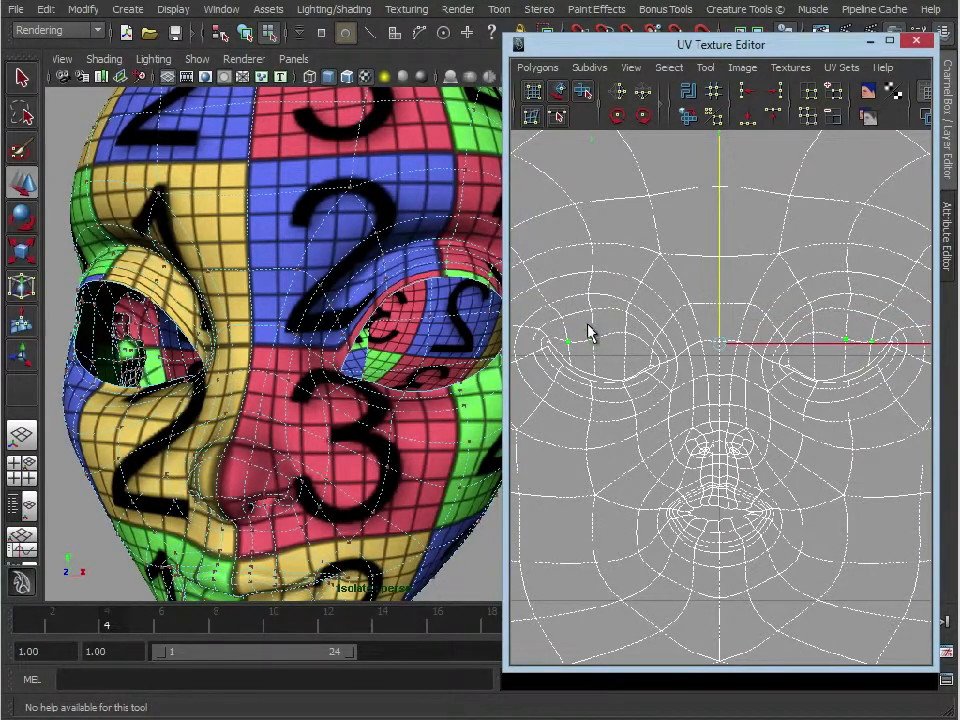
left_click_drag(628, 368, 628, 368)
left_click_drag(828, 351, 822, 322, "shift")
left_click_drag(722, 205, 722, 228)
left_click_drag(631, 357, 634, 359)
left_click_drag(801, 371, 822, 332, "shift")
left_click_drag(722, 231, 723, 264)
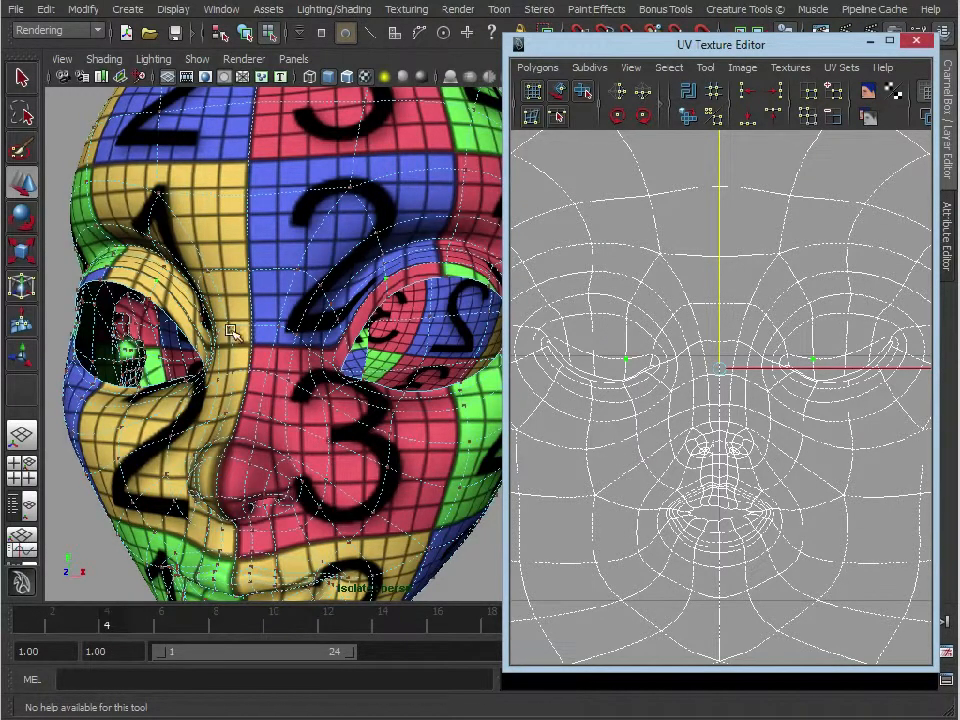
scroll(214, 317, "up", 4)
scroll(302, 394, "down", 4)
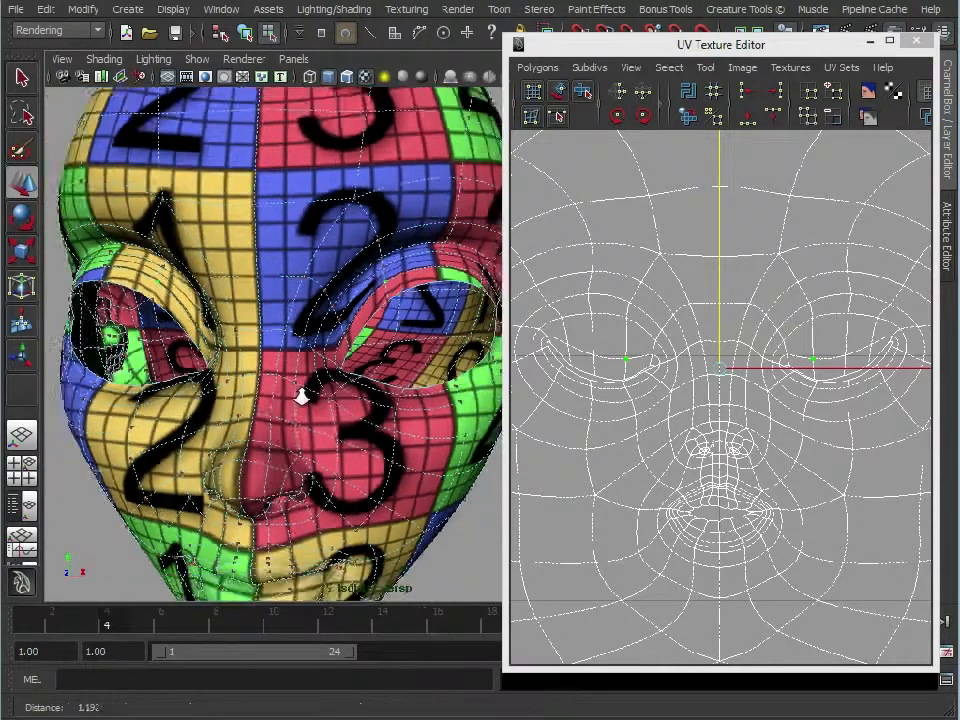
left_click_drag(365, 325, 228, 258, "alt")
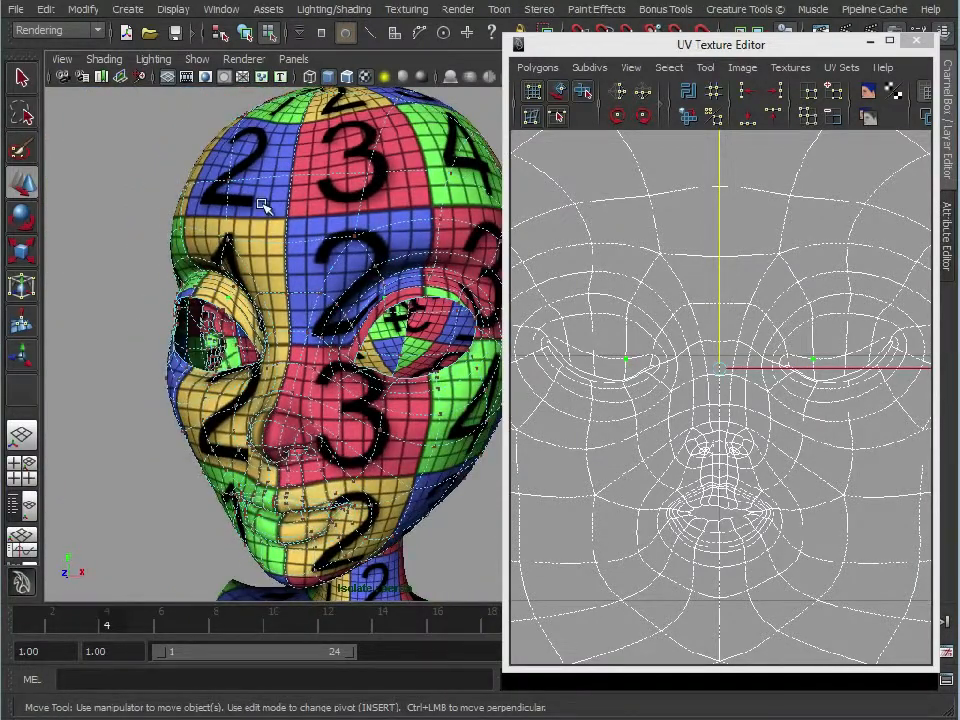
Step: Return the head to object mode, close the UV Texture Editor and view the checkered head and torso together
key("F8")
left_click(148, 160)
left_click(916, 42)
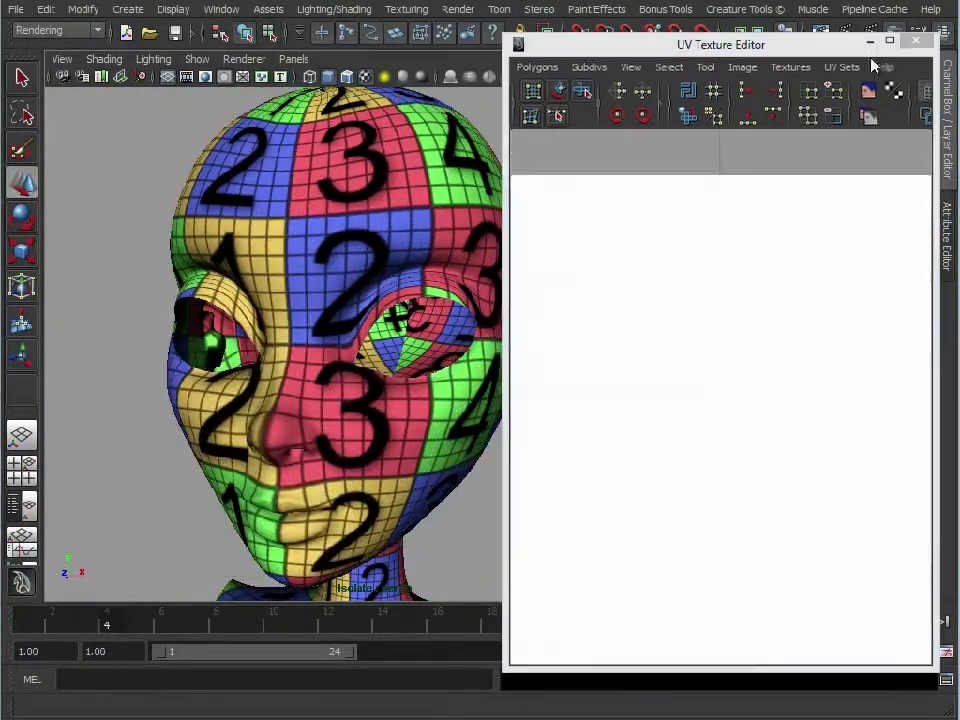
scroll(422, 461, "down", 5)
left_click(384, 397)
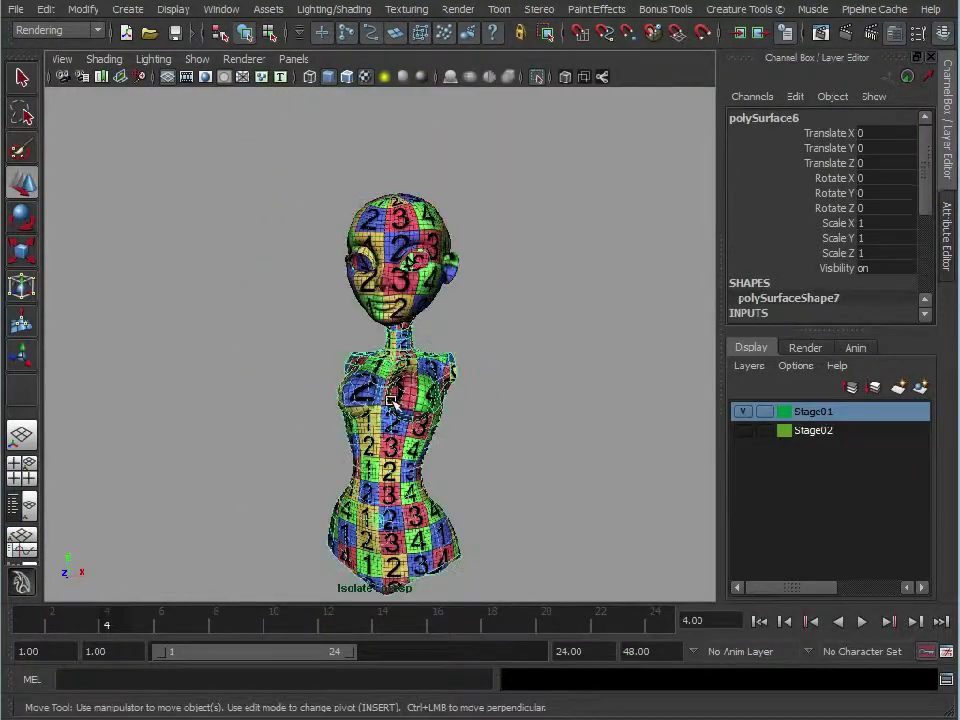
left_click(413, 298)
left_click_drag(574, 358, 500, 384, "alt")
right_click_drag(500, 384, 440, 348, "alt")
left_click_drag(440, 348, 489, 313, "alt")
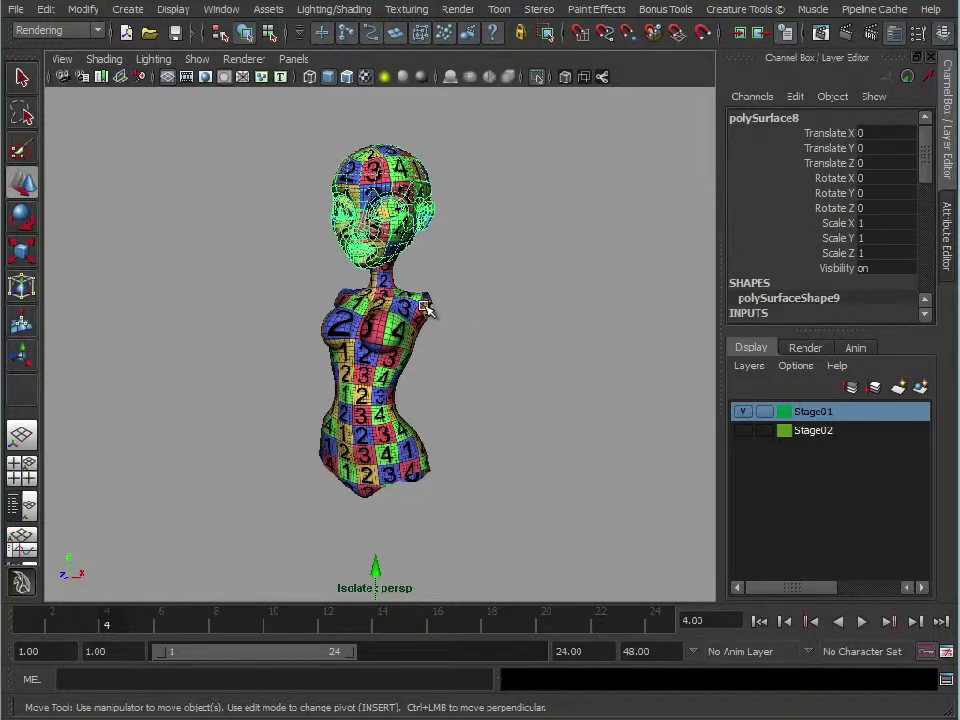
mouse_move(255, 324)
left_mouse_down("alt")
mouse_move(281, 336)
mouse_move(238, 326)
left_mouse_up("alt")
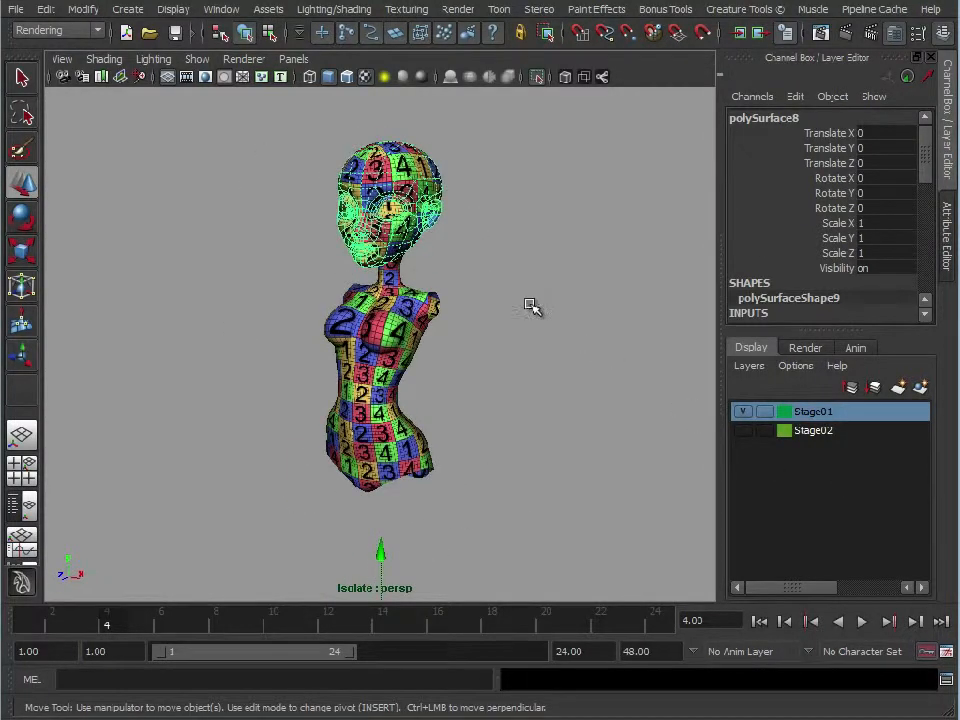
Step: Clear the selection and turn off isolation so the whole character is shown from head to feet
left_click(546, 411)
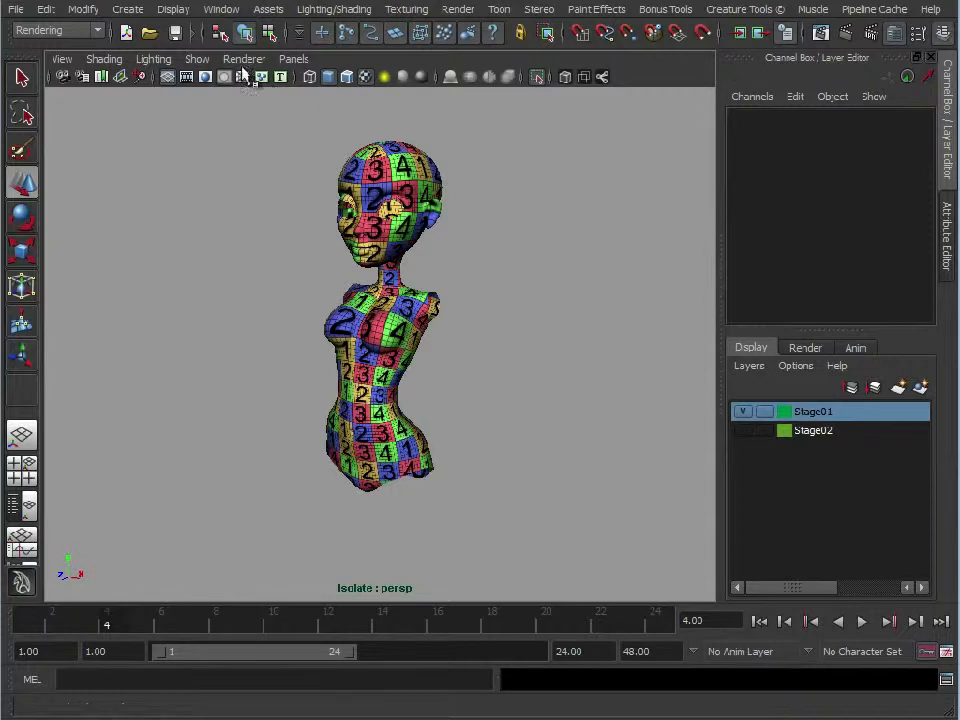
left_click(188, 64)
mouse_move(291, 90)
left_click(388, 95)
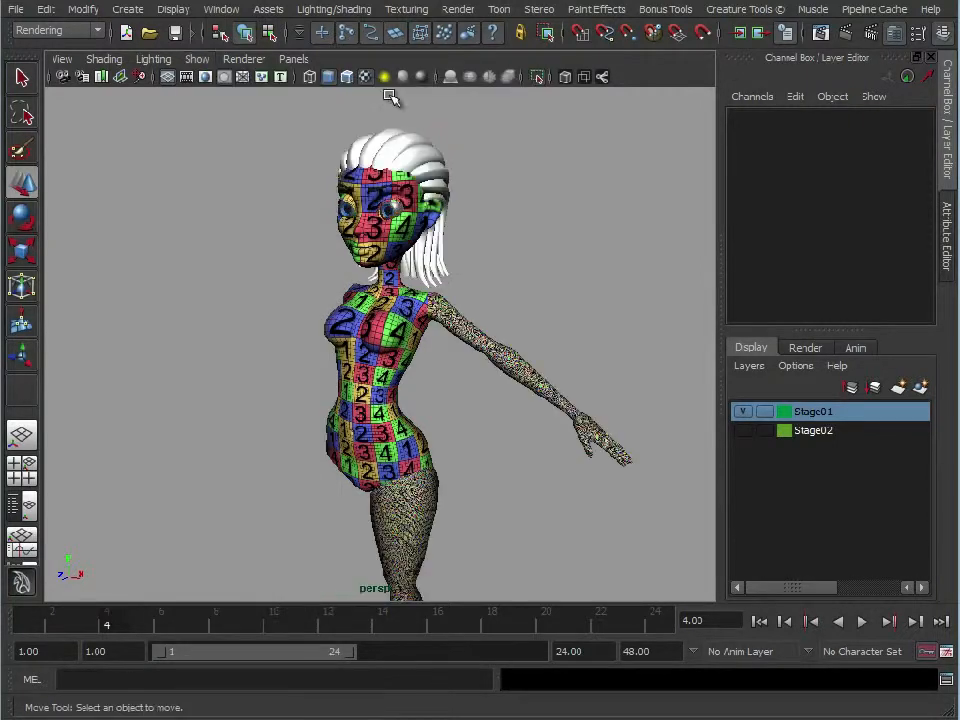
middle_click_drag(593, 474, 590, 419, "alt")
right_click_drag(590, 419, 477, 390, "alt")
middle_click_drag(477, 390, 468, 361, "alt")
right_click_drag(468, 361, 364, 358, "alt")
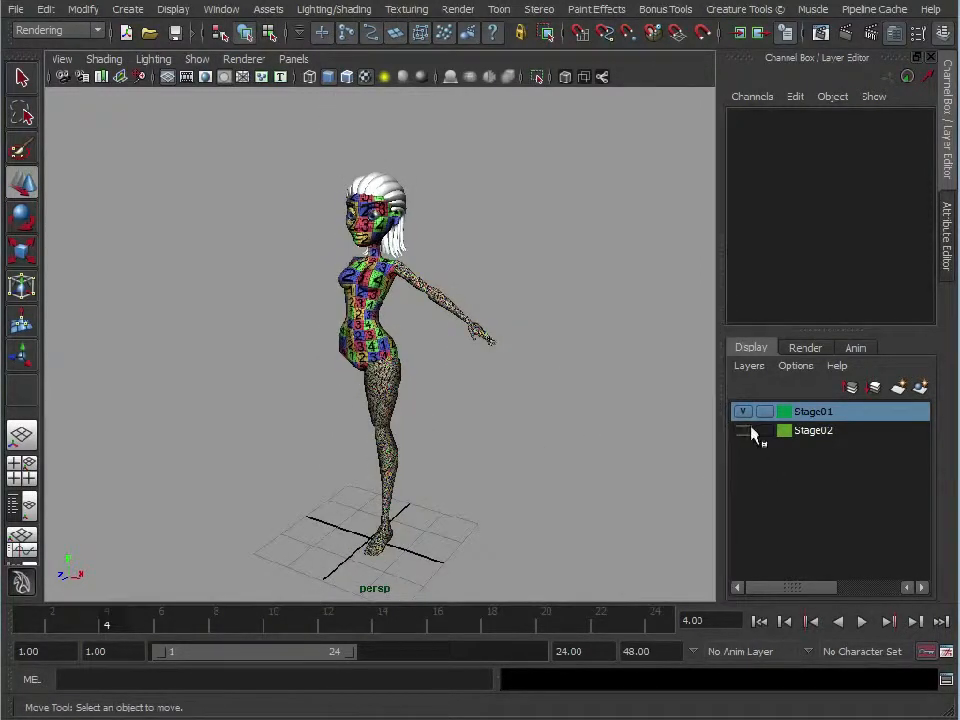
Step: Hide the Stage01 layer and show the Stage02 layer instead
left_click(752, 417)
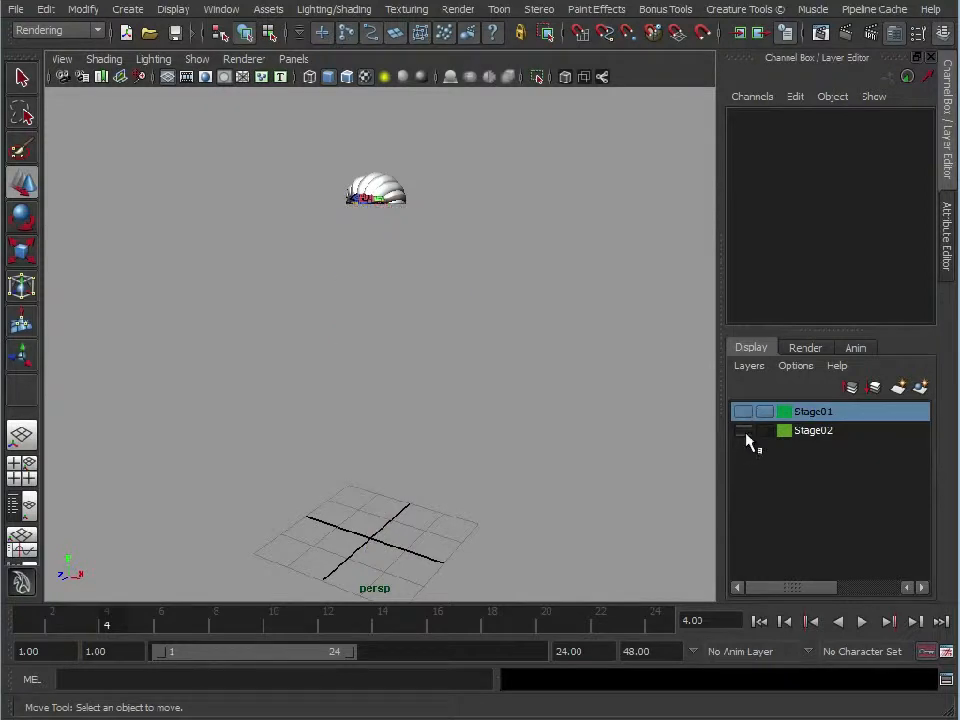
left_click(745, 432)
right_click_drag(331, 396, 500, 343, "alt")
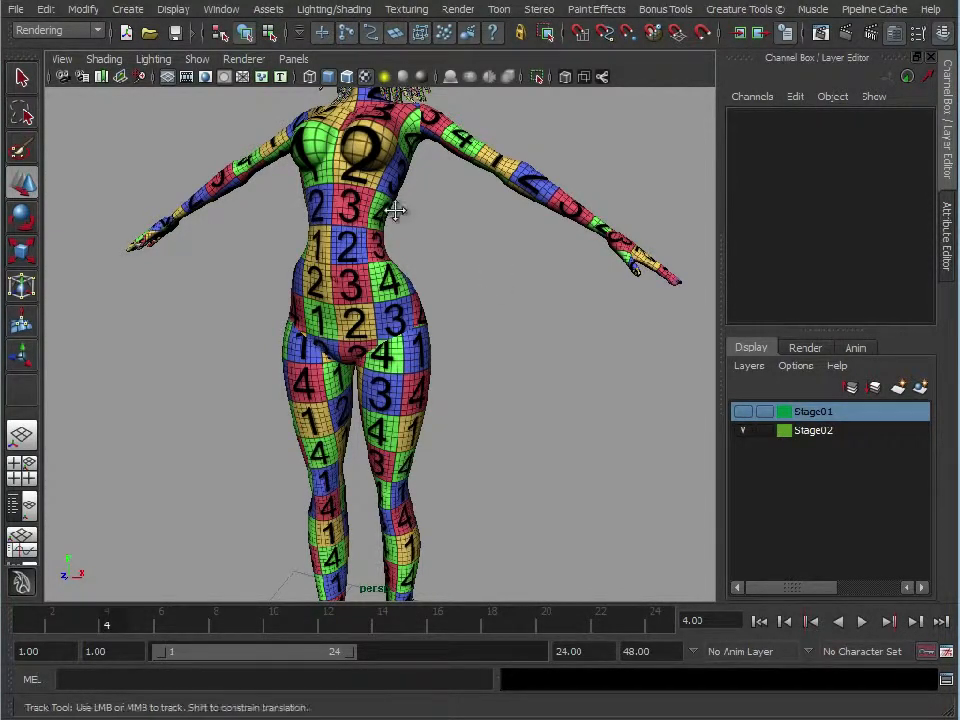
Step: Examine the checker pattern on the finished character's torso, arms and legs from several angles
middle_click_drag(396, 212, 369, 414, "alt")
left_click(315, 110)
left_click(541, 218)
left_click_drag(545, 236, 558, 312, "alt")
right_click_drag(558, 312, 386, 357, "alt")
middle_click_drag(386, 357, 440, 287, "alt")
middle_click_drag(463, 431, 463, 283, "alt")
right_click_drag(463, 283, 512, 274, "alt")
left_click_drag(512, 274, 472, 290, "alt")
middle_click_drag(472, 290, 488, 338, "alt")
right_click_drag(488, 338, 396, 300, "alt")
Step: Select the Body mesh and examine its complete UV layout in the UV Texture Editor
left_click(392, 290)
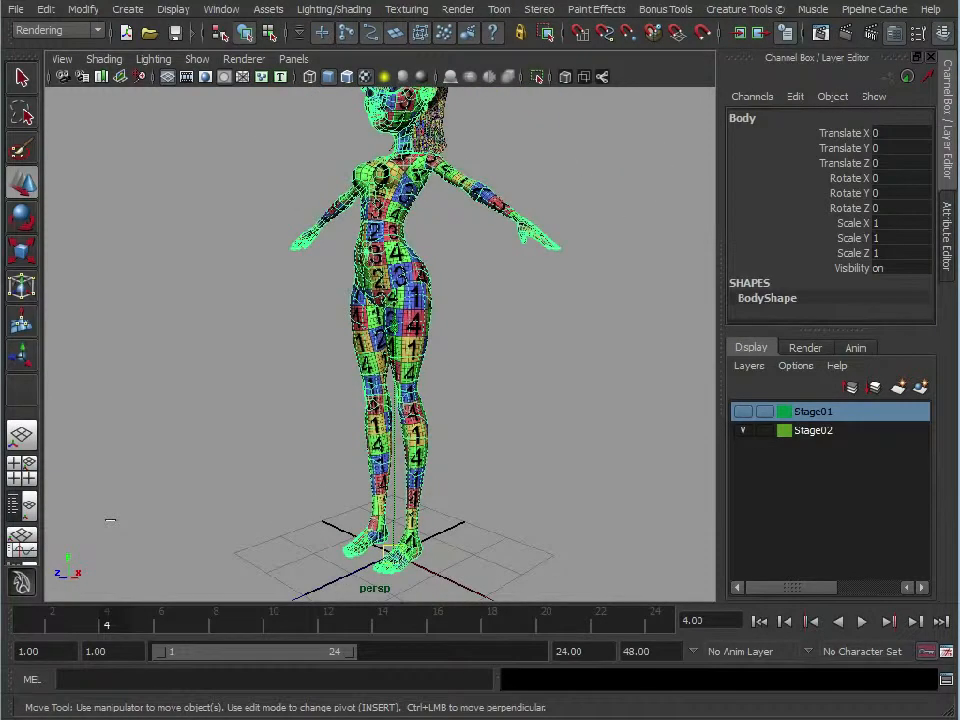
left_click(221, 9)
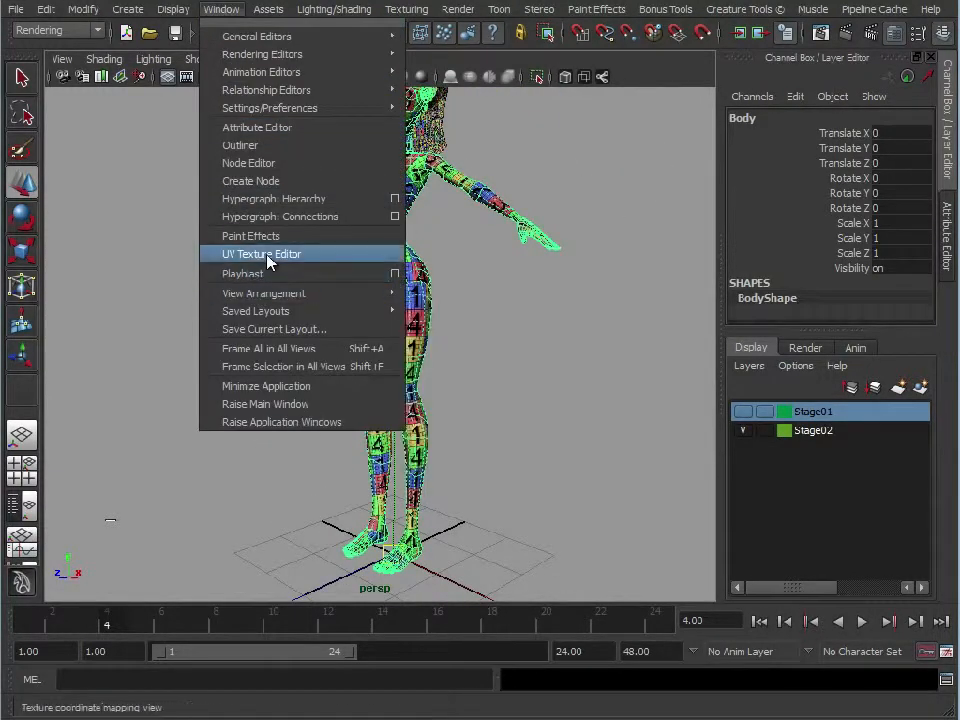
left_click(268, 256)
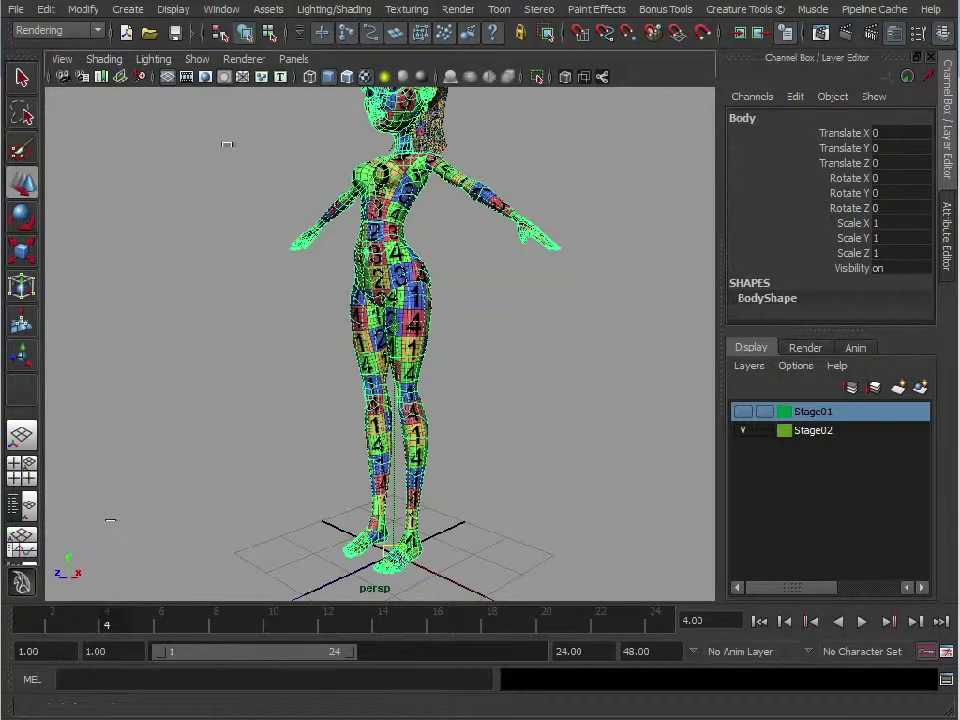
left_click_drag(340, 86, 597, 21)
left_click_drag(152, 272, 262, 300, "alt")
right_click_drag(262, 300, 348, 332, "alt")
left_click_drag(503, 345, 383, 603)
right_click_drag(643, 452, 637, 338, "alt")
middle_click_drag(637, 338, 650, 214, "alt")
right_click_drag(660, 257, 689, 272, "alt")
middle_click_drag(689, 272, 692, 296, "alt")
right_click_drag(692, 296, 703, 285, "alt")
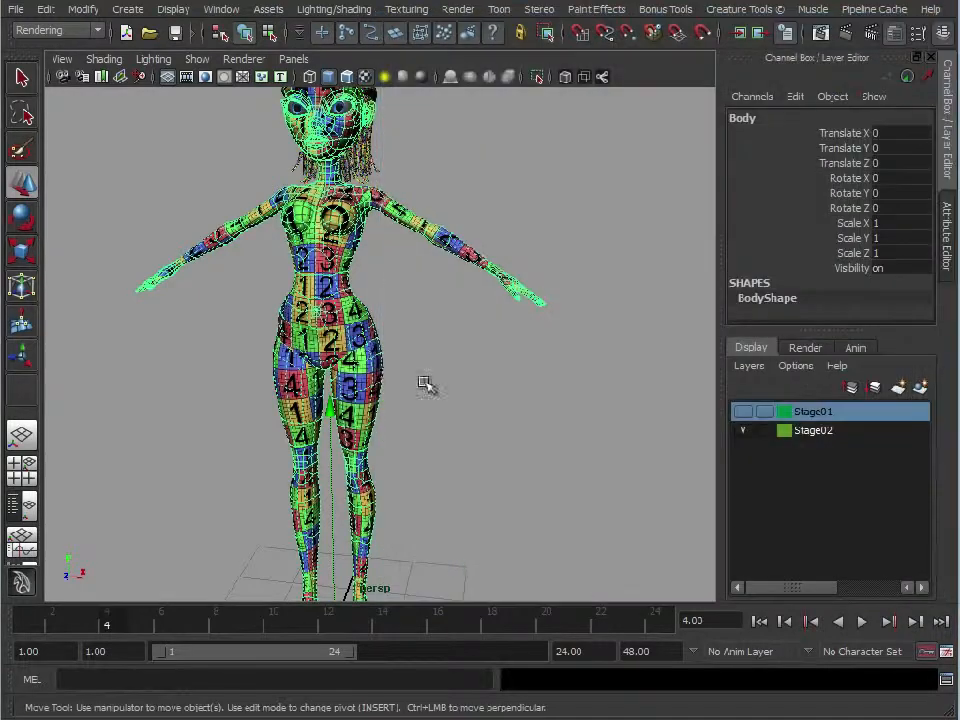
Step: Deselect the body and check how the checker squares run across the hips, legs and feet
left_click_drag(426, 386, 343, 365, "alt")
right_click_drag(343, 365, 514, 381, "alt")
left_click(514, 381)
middle_click_drag(494, 425, 472, 318, "alt")
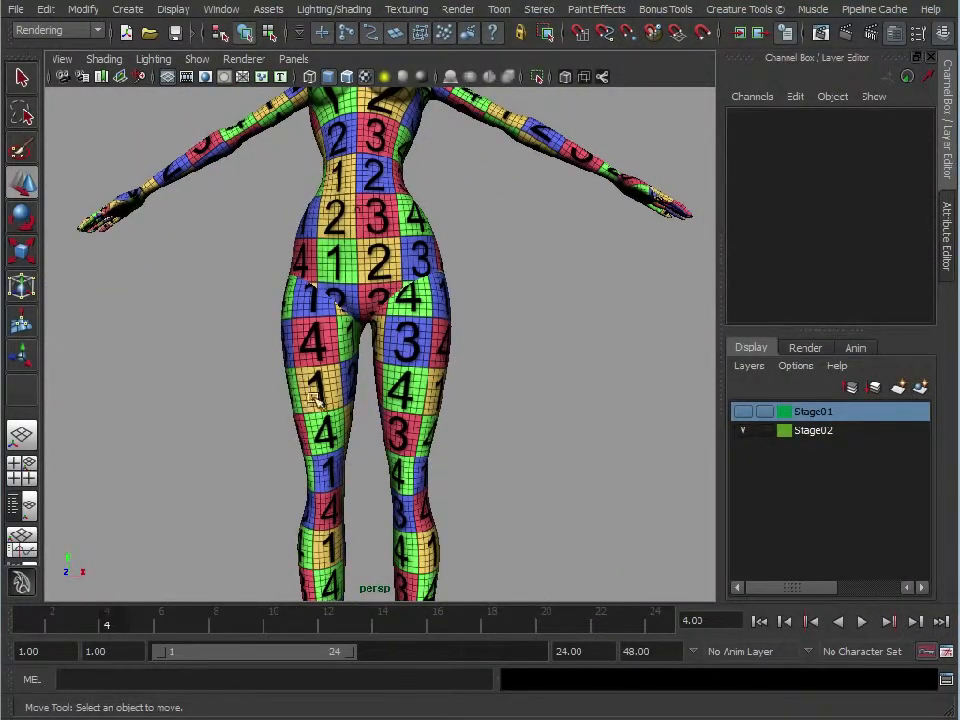
middle_click_drag(509, 487, 520, 302, "alt")
right_click_drag(430, 490, 439, 463, "alt")
left_click_drag(490, 411, 455, 485, "alt")
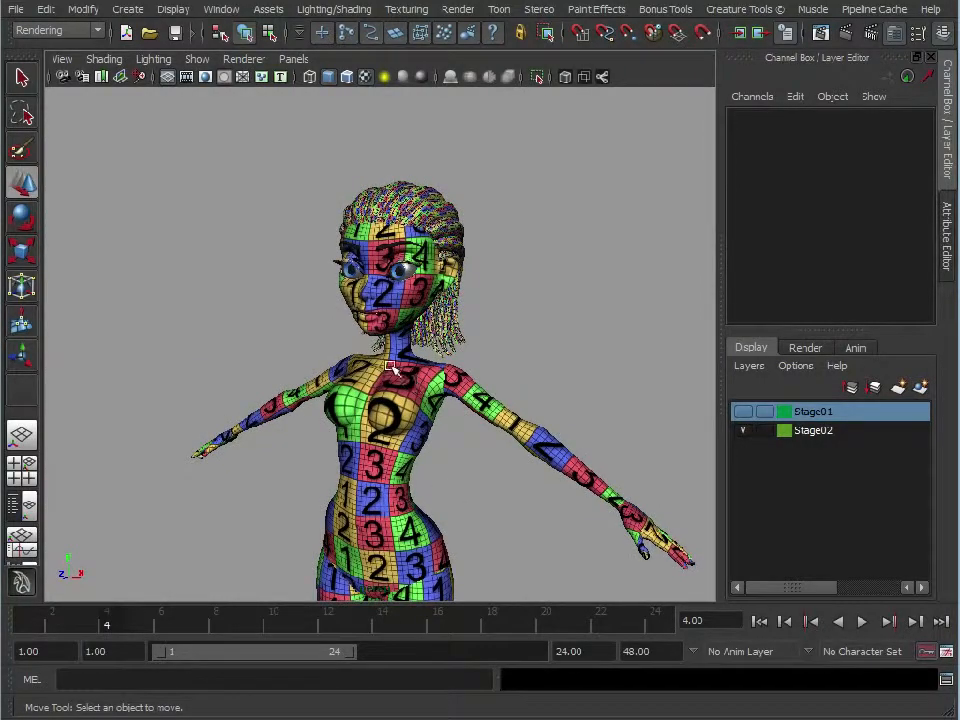
Step: Examine the checker pattern on the face and on the hair strands from the front, side and above
middle_click_drag(402, 264, 377, 361, "alt")
right_click_drag(377, 361, 532, 348, "alt")
mouse_move(532, 348)
left_mouse_down("alt")
mouse_move(248, 363)
mouse_move(520, 362)
left_mouse_up("alt")
left_click_drag(415, 342, 434, 334, "alt")
right_click_drag(434, 334, 524, 327, "alt")
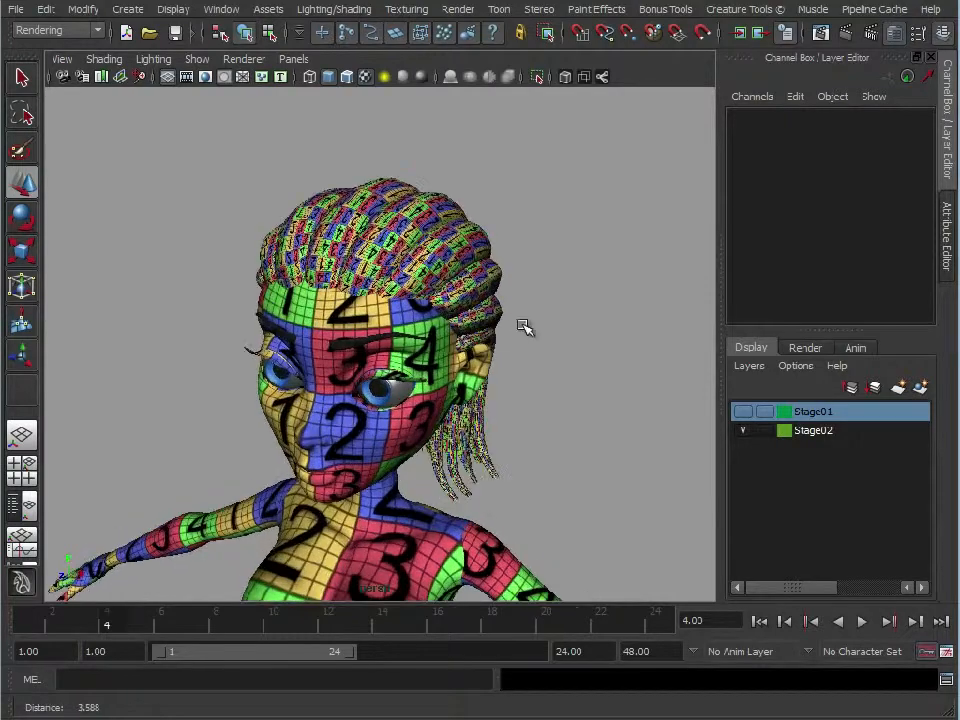
left_click_drag(480, 306, 552, 294, "alt")
right_click_drag(552, 294, 400, 302, "alt")
middle_click_drag(400, 400, 396, 302, "alt")
right_click_drag(396, 302, 309, 306, "alt")
left_click_drag(474, 370, 406, 380, "alt")
middle_click_drag(406, 380, 385, 440, "alt")
right_click_drag(475, 392, 591, 388, "alt")
left_click_drag(550, 330, 545, 386, "alt")
right_click_drag(545, 386, 615, 387, "alt")
Step: Separate the Hair mesh into individual strand objects and clear the selection
left_click(428, 262)
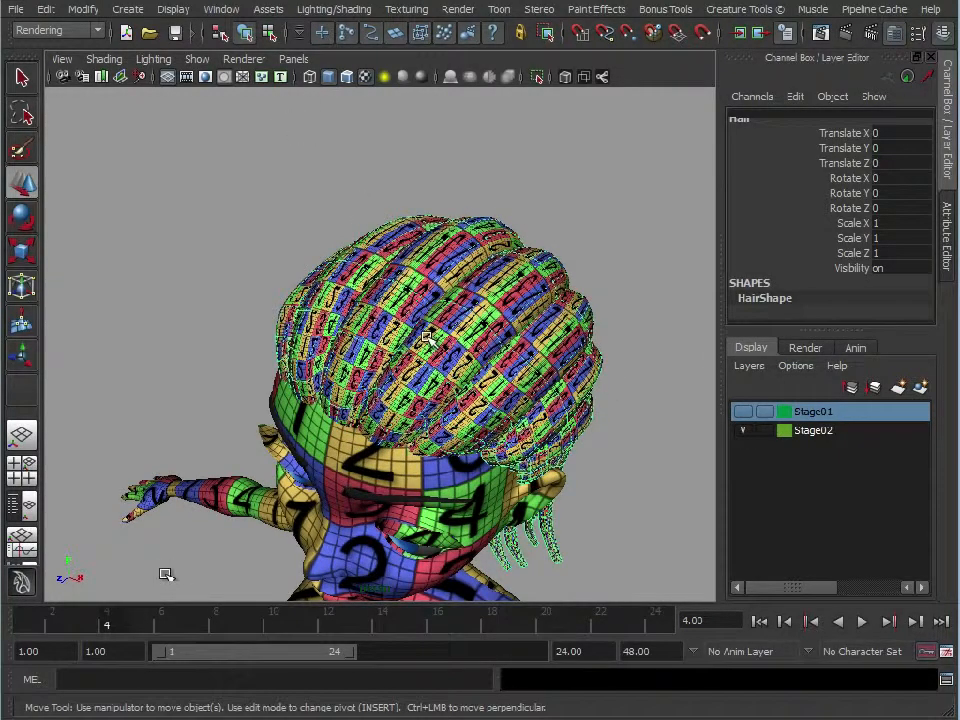
left_click_drag(426, 374, 439, 342, "alt")
middle_click_drag(439, 342, 331, 366, "alt")
key("space")
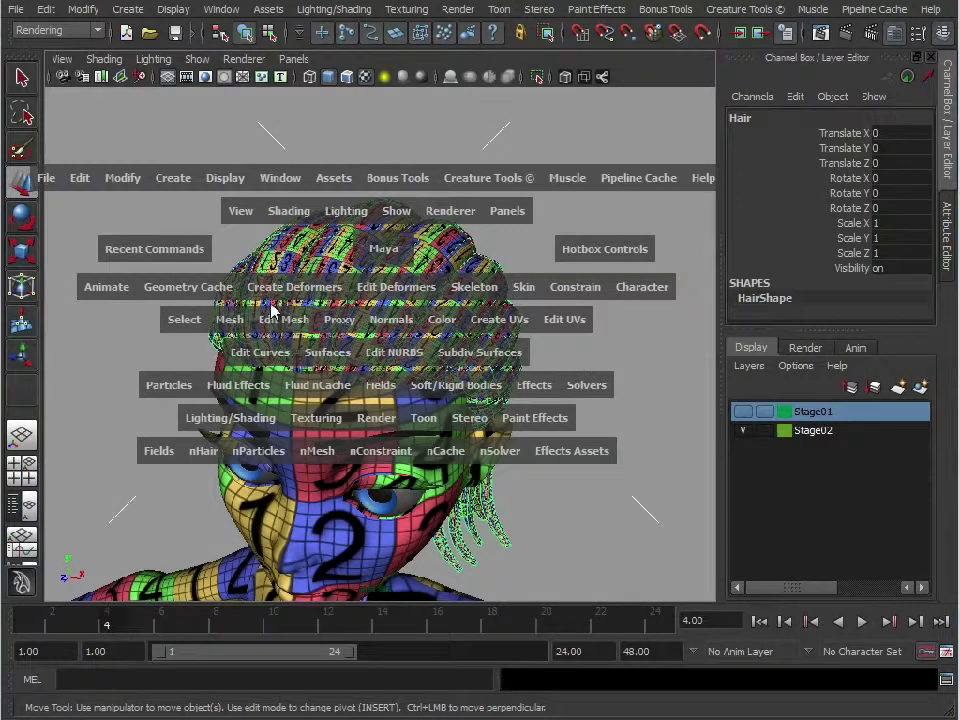
left_click(229, 320)
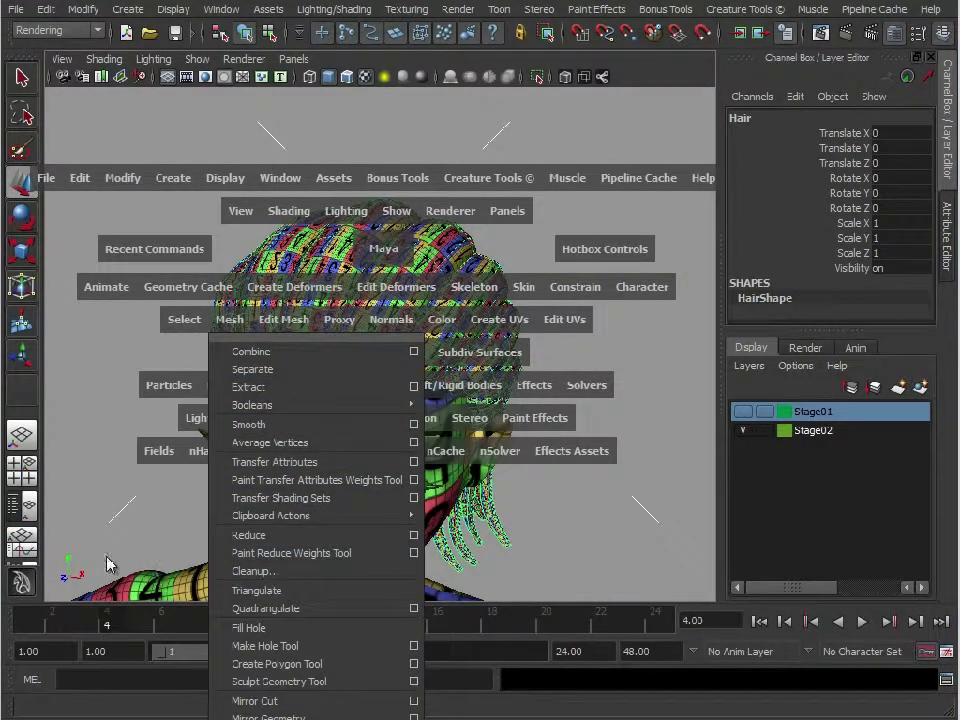
left_click(272, 371)
left_click(558, 193)
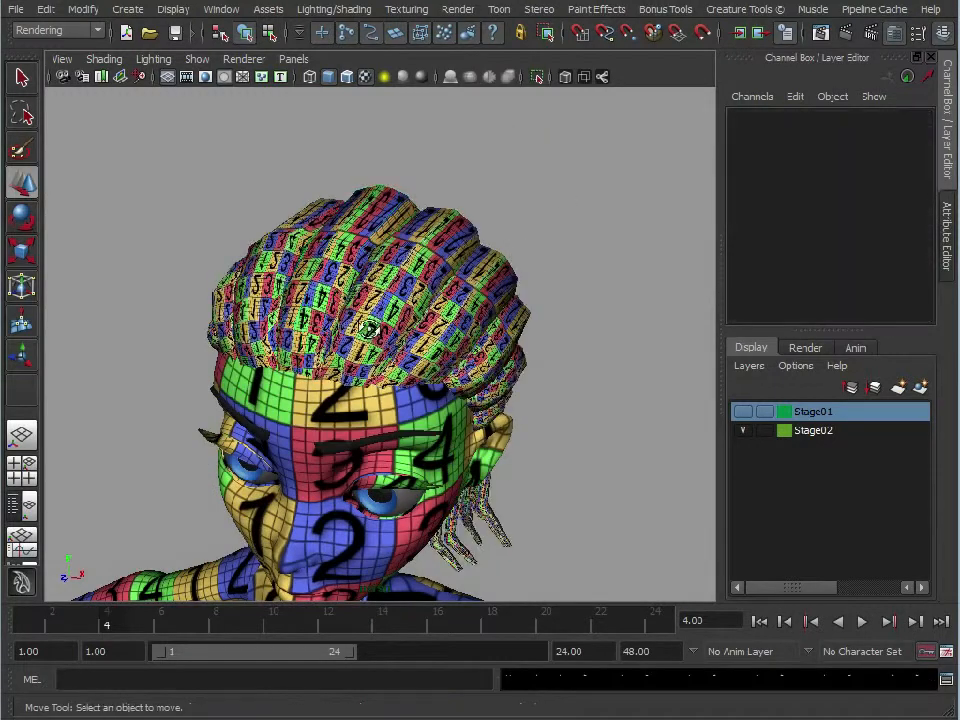
Step: Select hair strands across the top and sides of the head to check that each is its own piece
left_click_drag(365, 325, 384, 338, "alt")
left_click(379, 224)
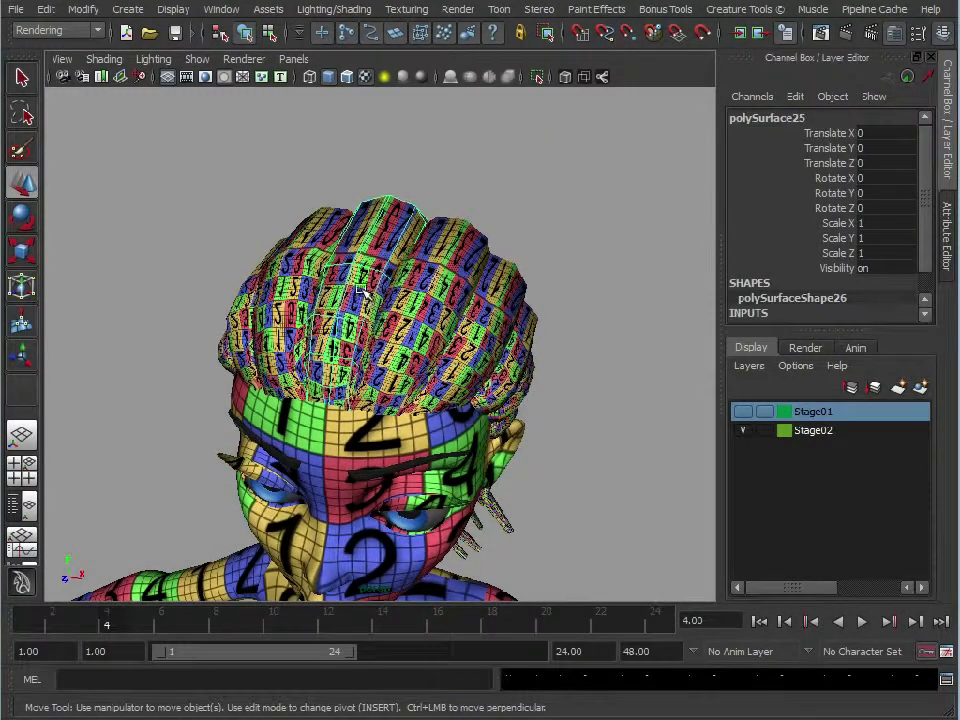
left_click(437, 300)
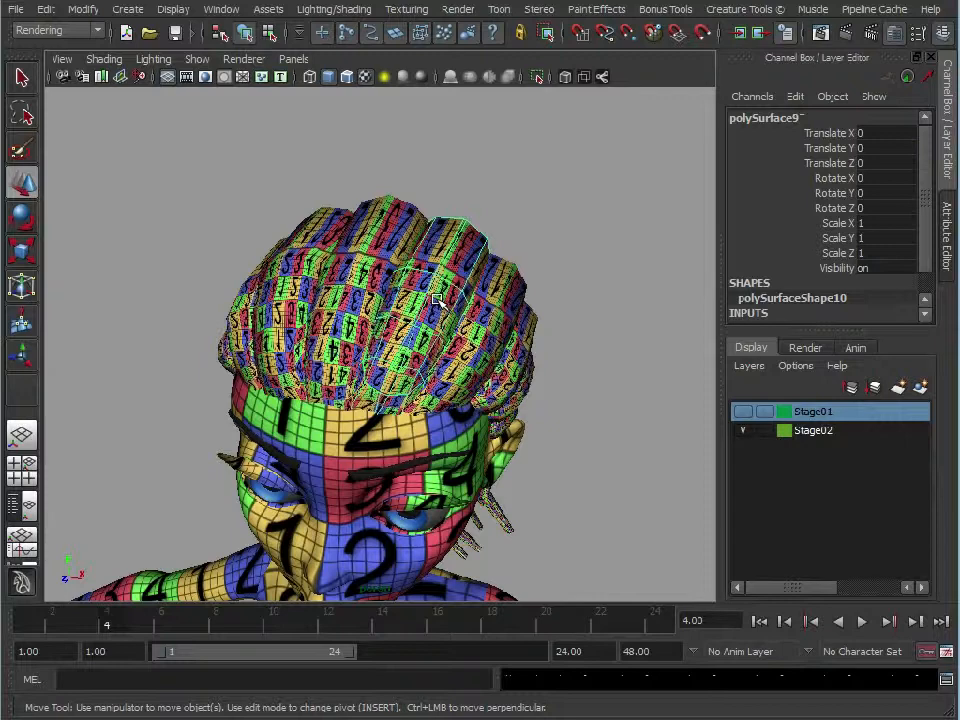
left_click(293, 302, "shift")
left_click_drag(282, 380, 358, 375, "alt")
left_click(337, 336, "shift")
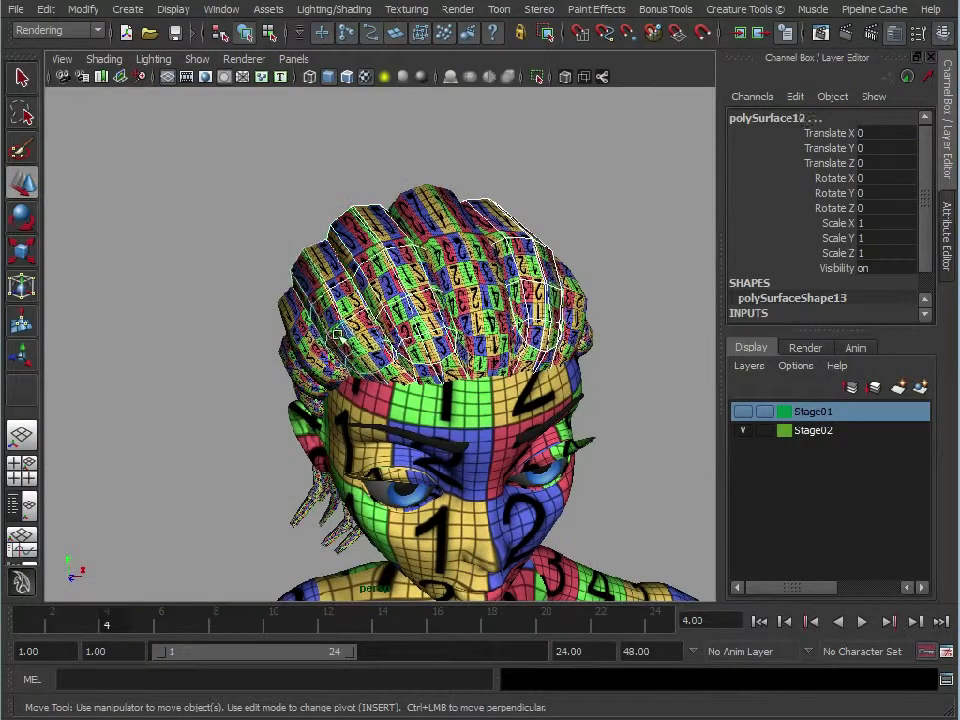
left_click(262, 272, "shift")
left_click_drag(286, 280, 310, 266, "alt")
left_click(382, 308, "shift")
left_click(410, 353, "shift")
left_click(441, 374, "shift")
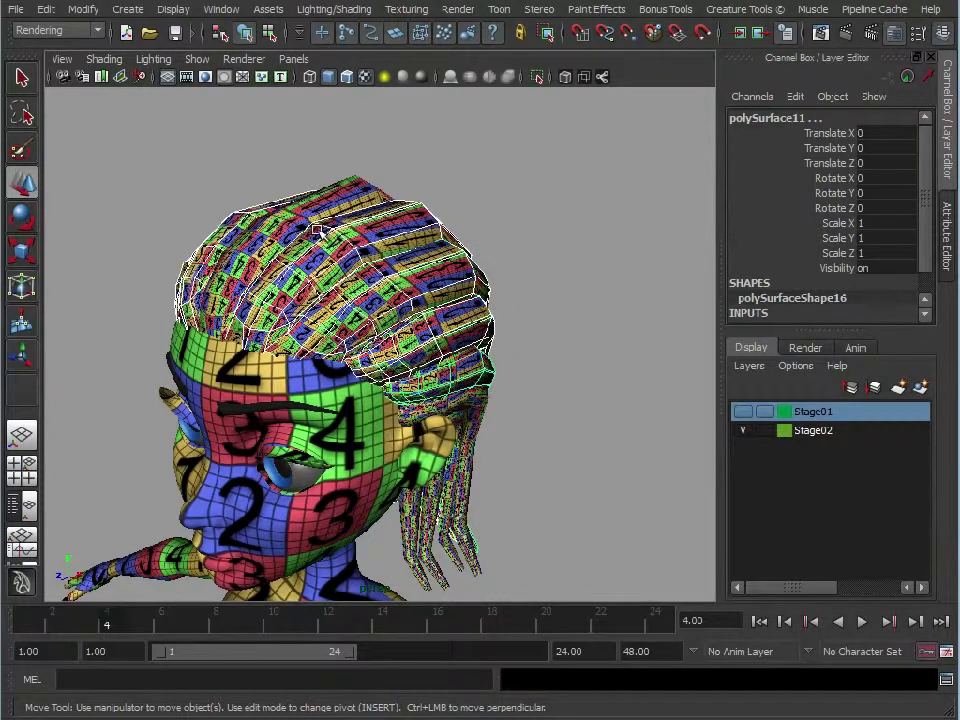
Step: Select two neighbouring hair strands above the forehead and isolate them in the view
left_click_drag(317, 230, 368, 276, "alt")
scroll(368, 276, "up", 2)
left_click_drag(315, 241, 379, 250)
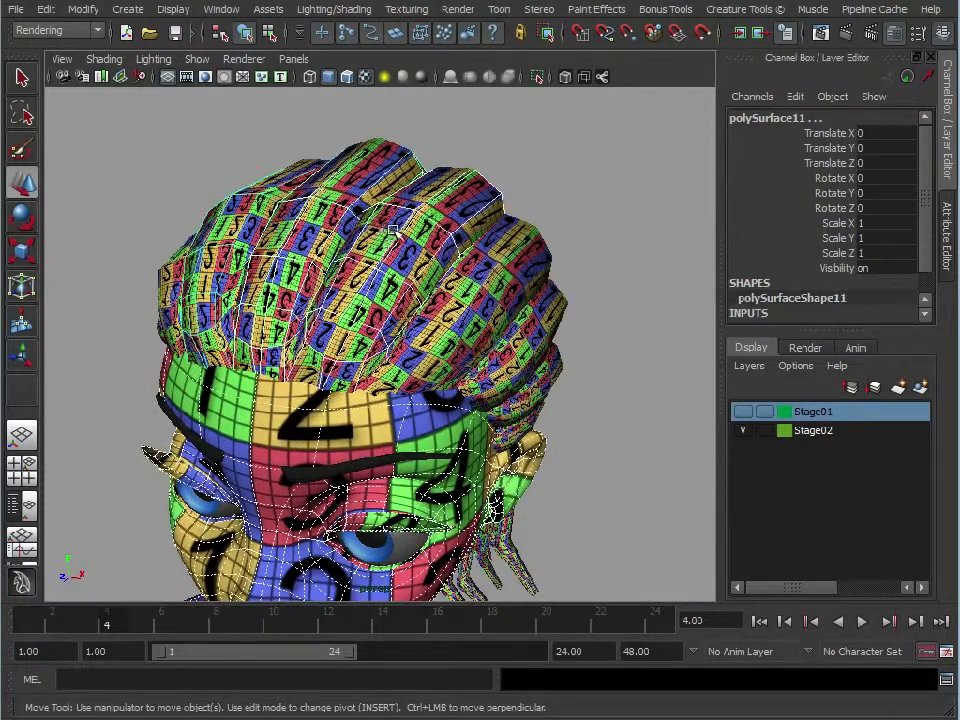
left_click(377, 299, "shift")
left_click(359, 193, "shift")
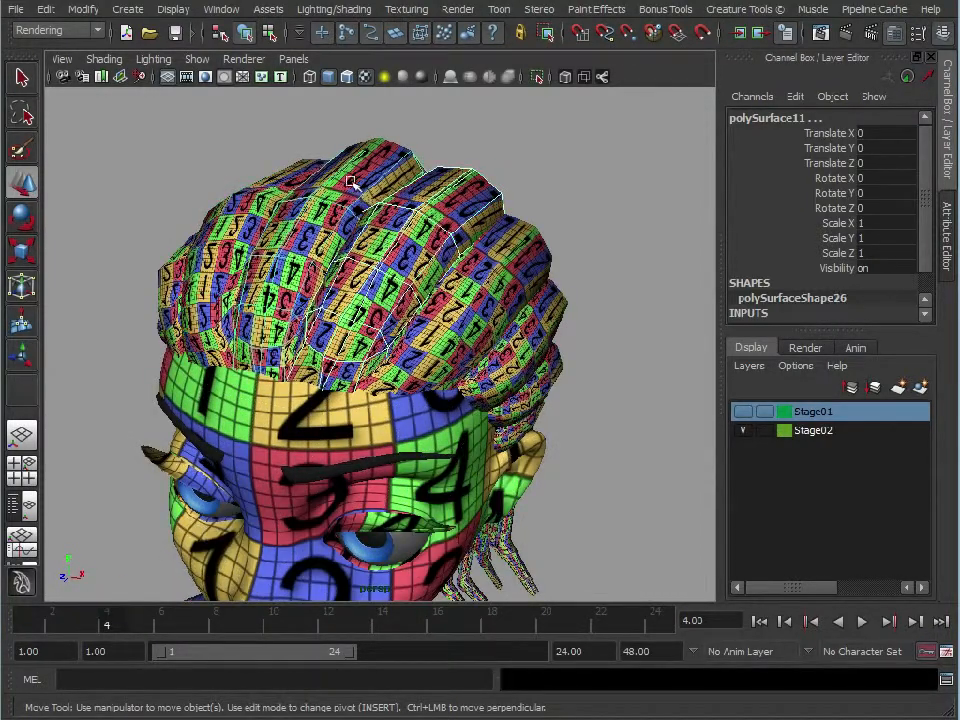
left_click(221, 9)
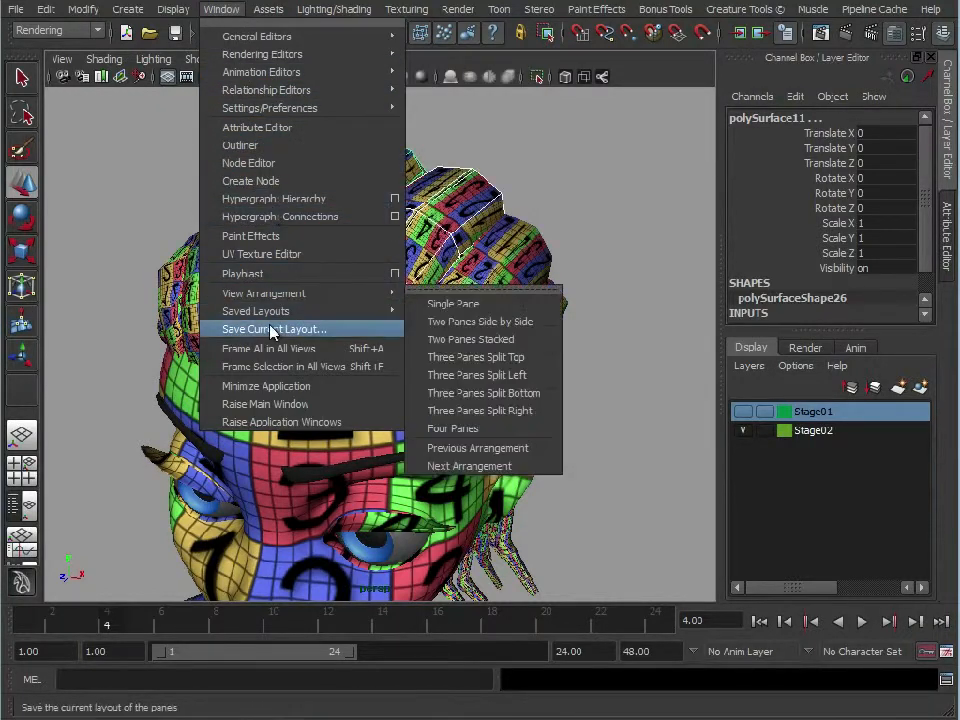
left_click(172, 9)
left_click(293, 59)
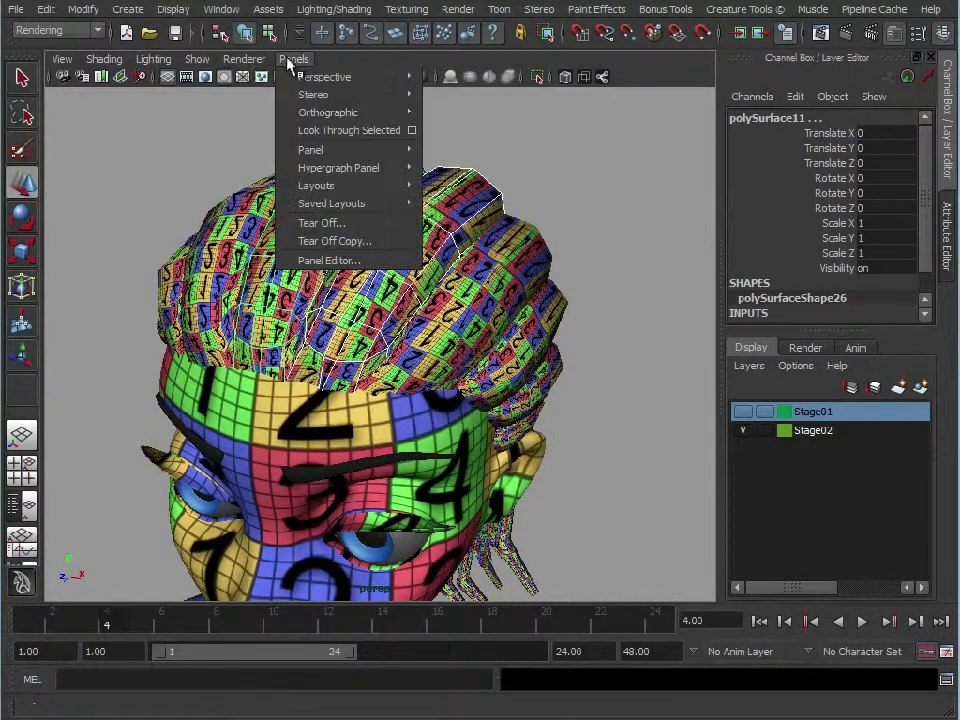
mouse_move(197, 59)
mouse_move(300, 86)
left_click(385, 95)
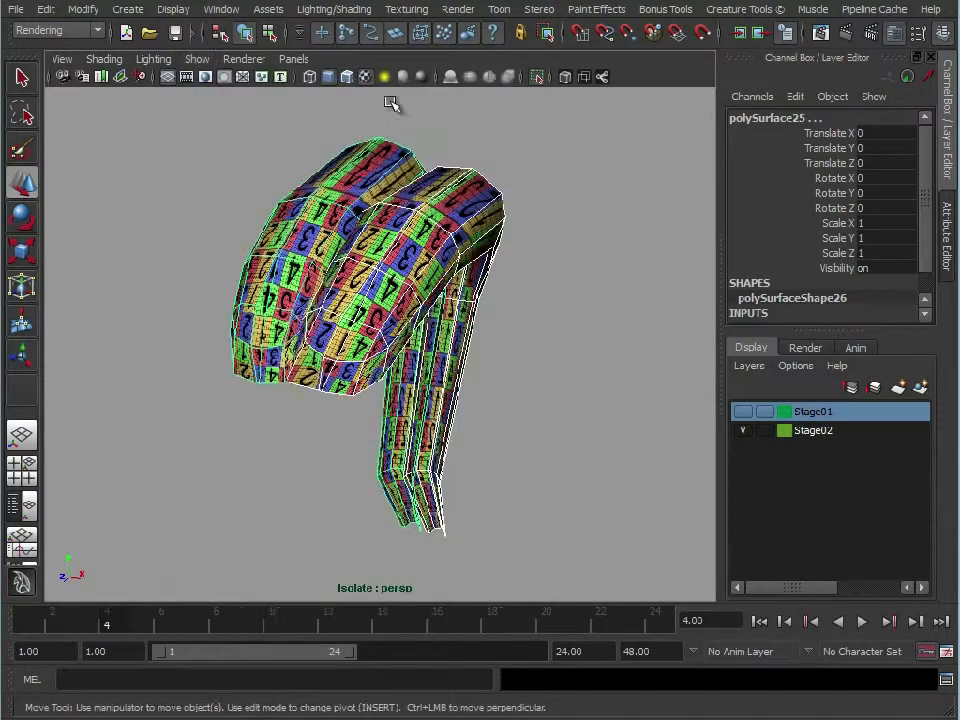
Step: Select the outer of the two isolated strands and display its full UV layout in an enlarged UV Texture Editor
left_click_drag(474, 303, 467, 330, "alt")
right_click_drag(467, 330, 383, 331, "alt")
left_click(381, 278)
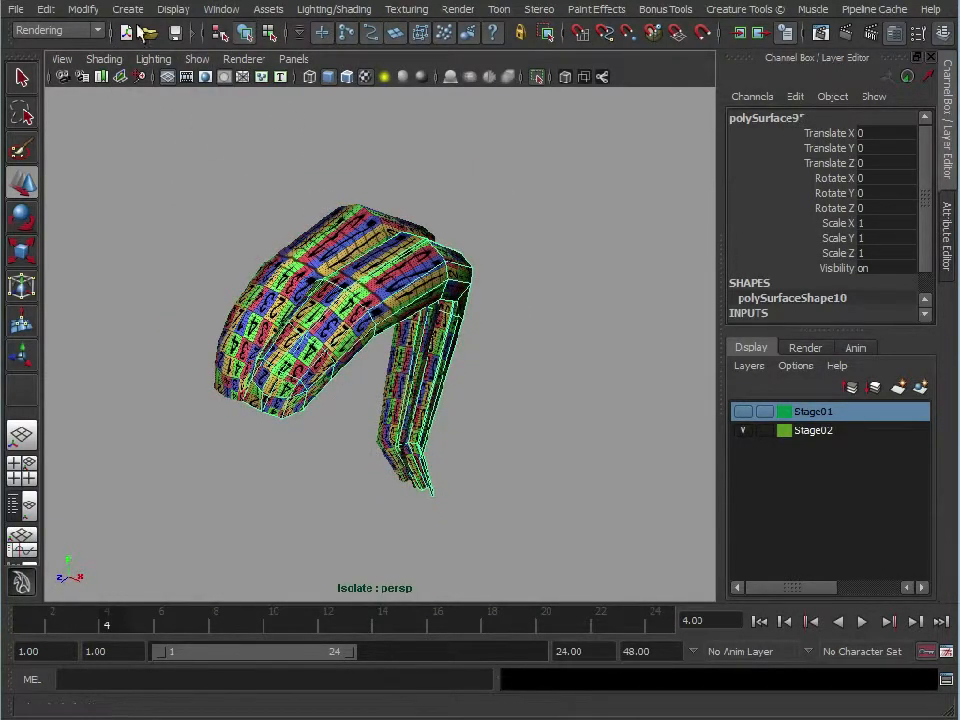
left_click(208, 9)
left_click(298, 253)
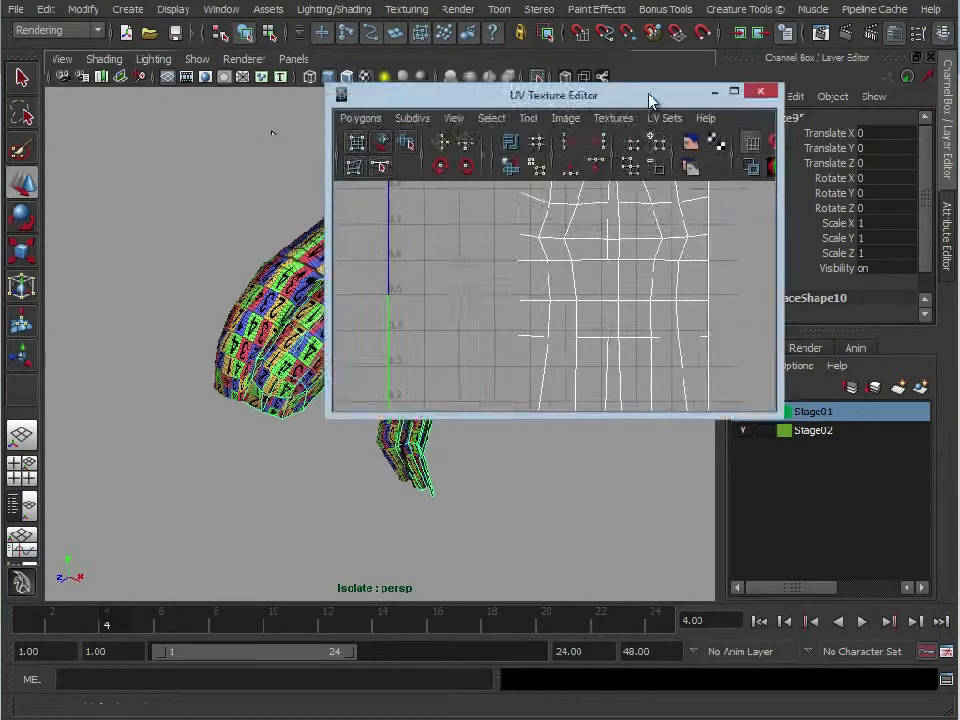
left_click_drag(649, 100, 730, 100)
left_click_drag(631, 407, 653, 696)
right_click_drag(647, 545, 610, 330, "alt")
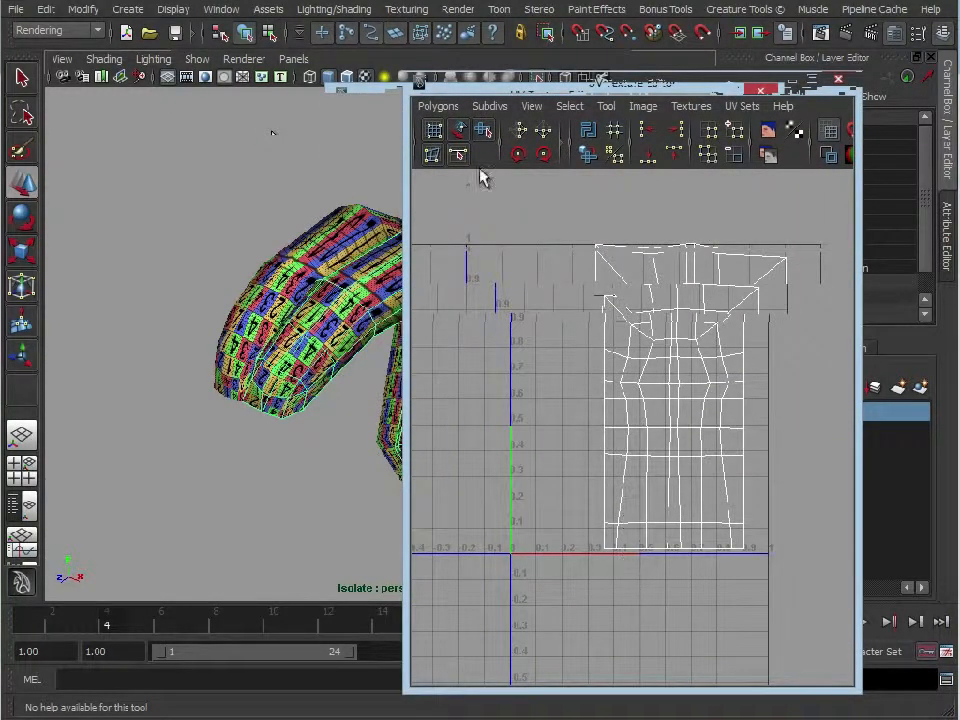
Step: Unitize the selected strand's UVs and close the UV Texture Editor
left_click(442, 106)
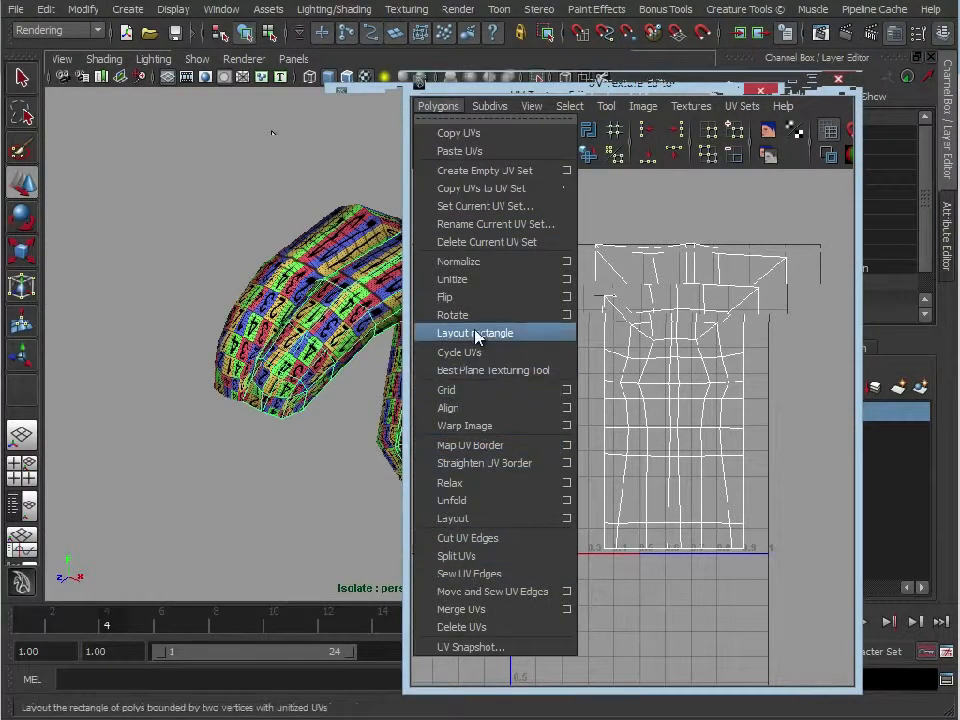
left_click(465, 280)
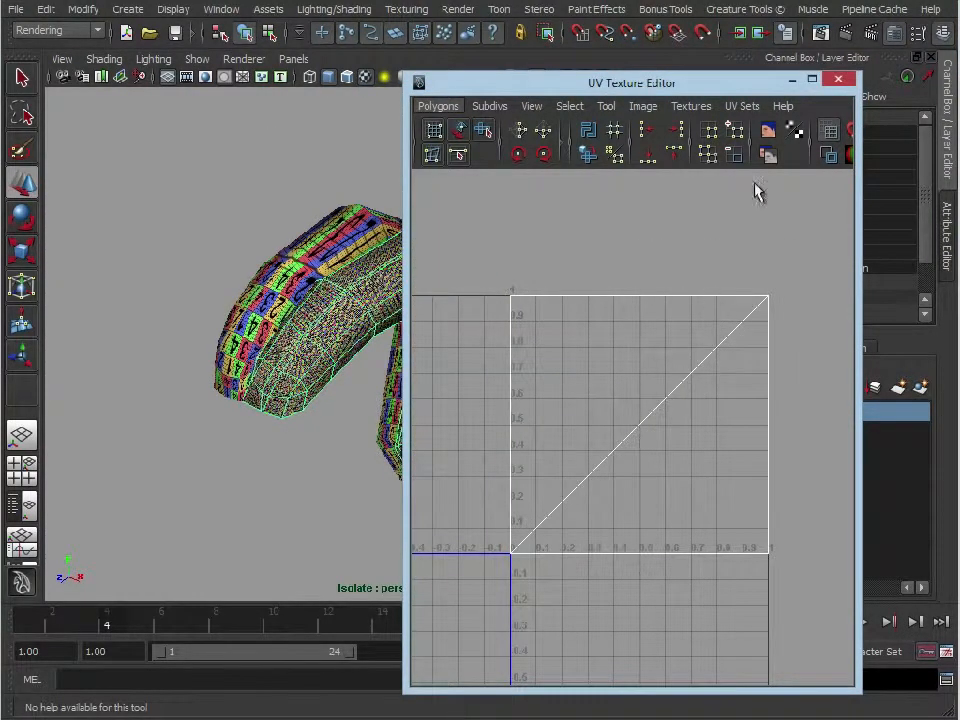
left_click(838, 79)
Step: Display both isolated hair strands with smooth mesh preview
left_click(334, 271, "shift")
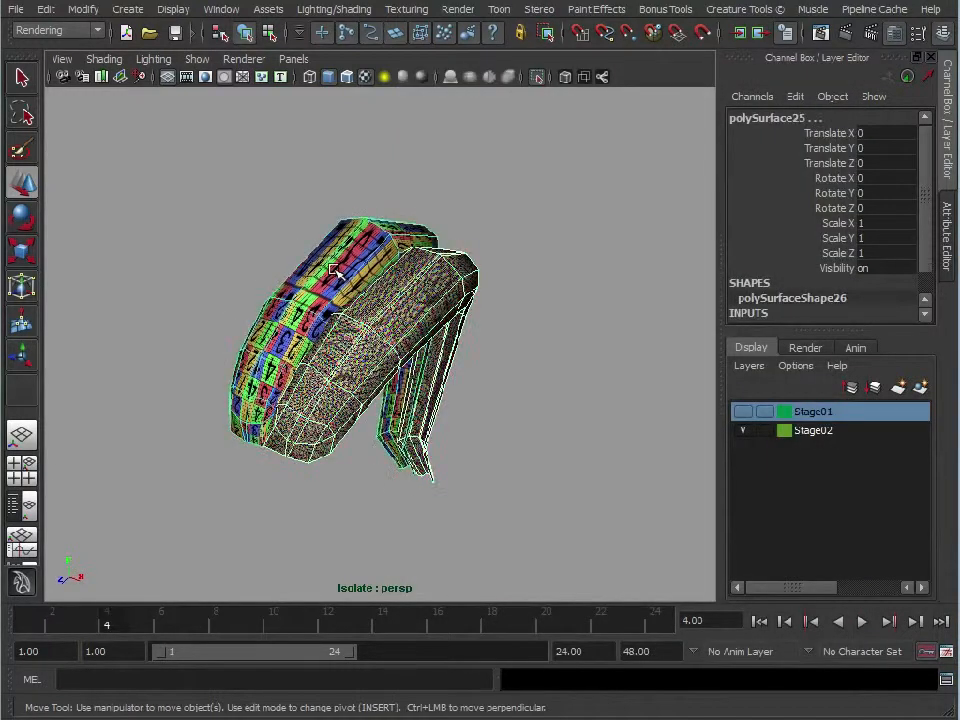
key("3")
left_click(254, 209)
left_click(276, 296)
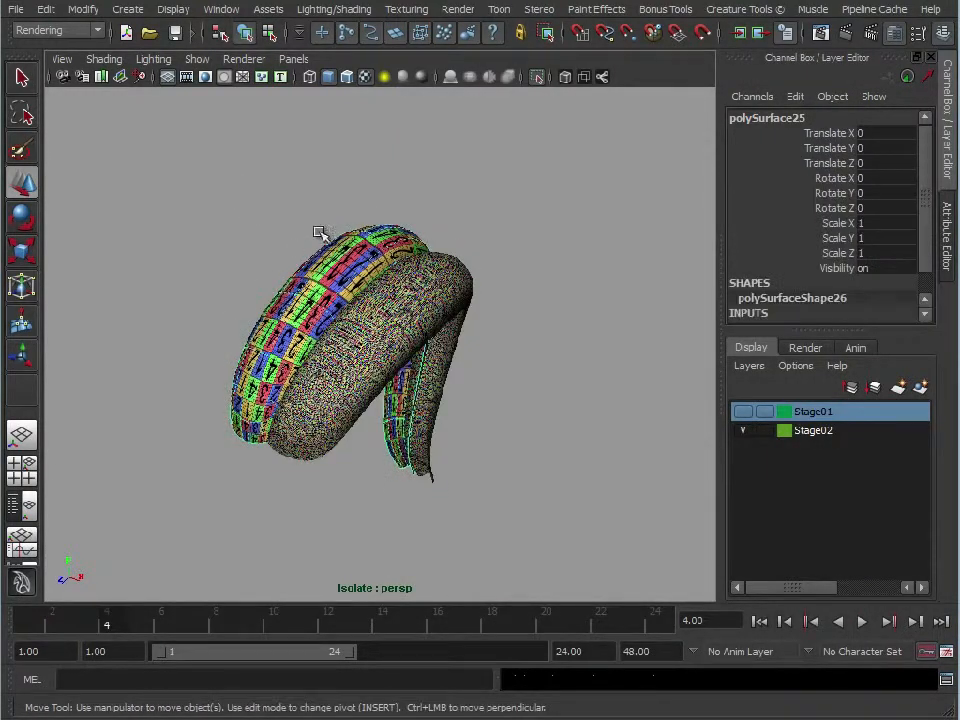
left_click_drag(454, 396, 393, 285, "alt")
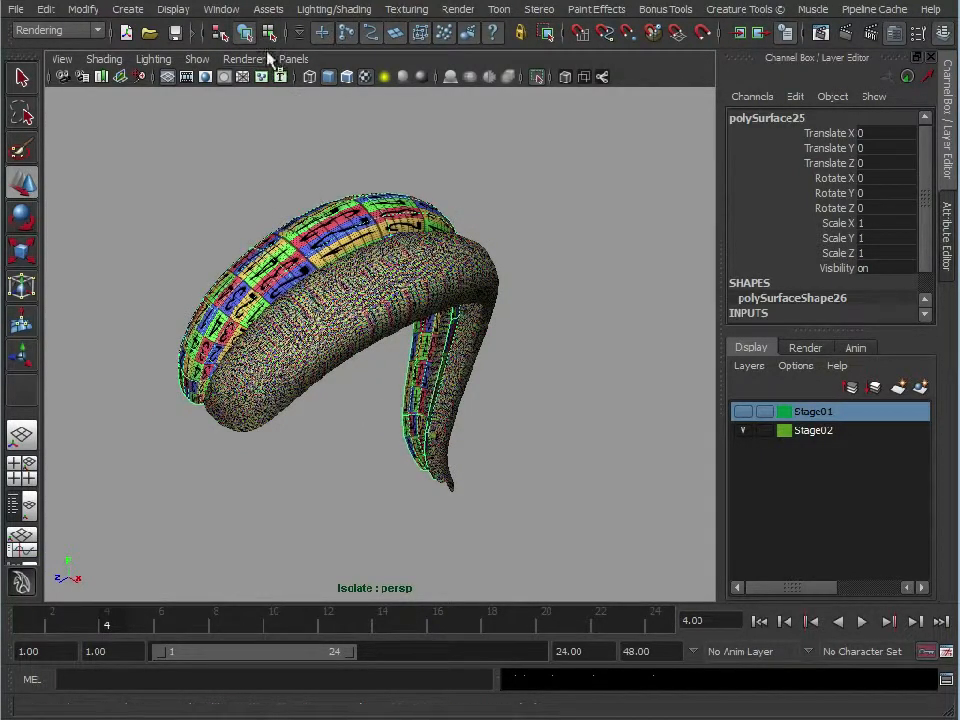
Step: Open the Transfer Attributes options and set the sample space to Topology
key("space")
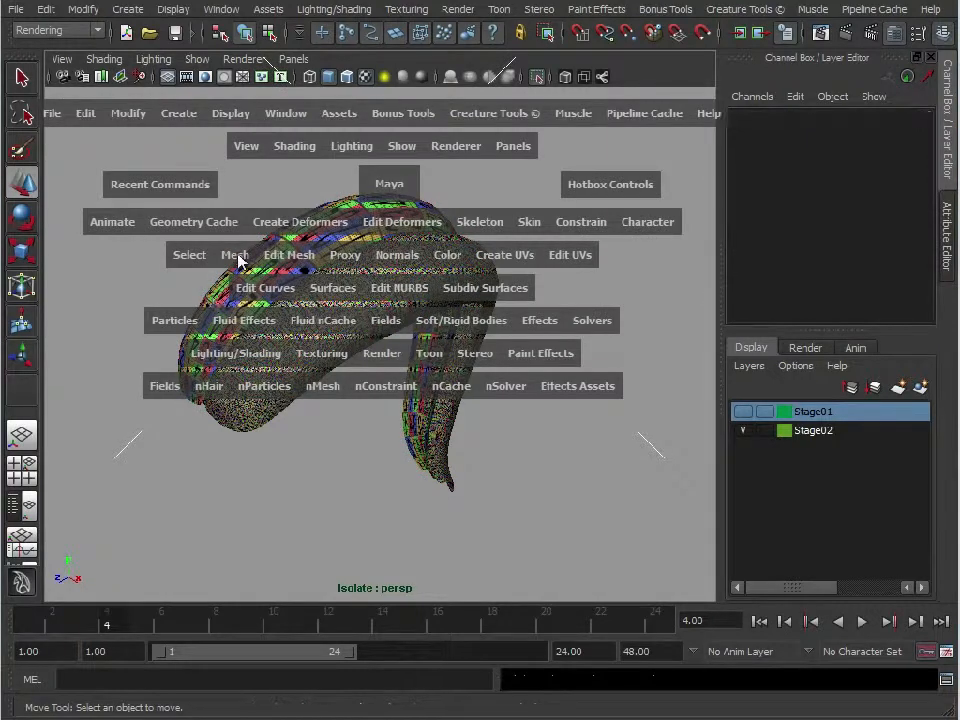
left_click(236, 258)
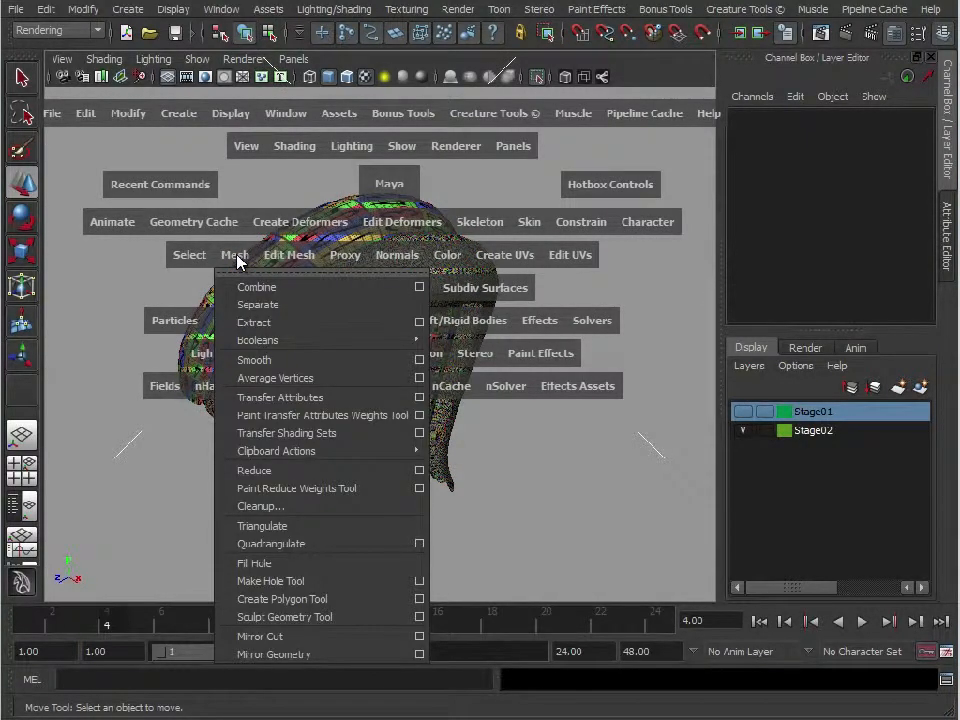
left_click(289, 258)
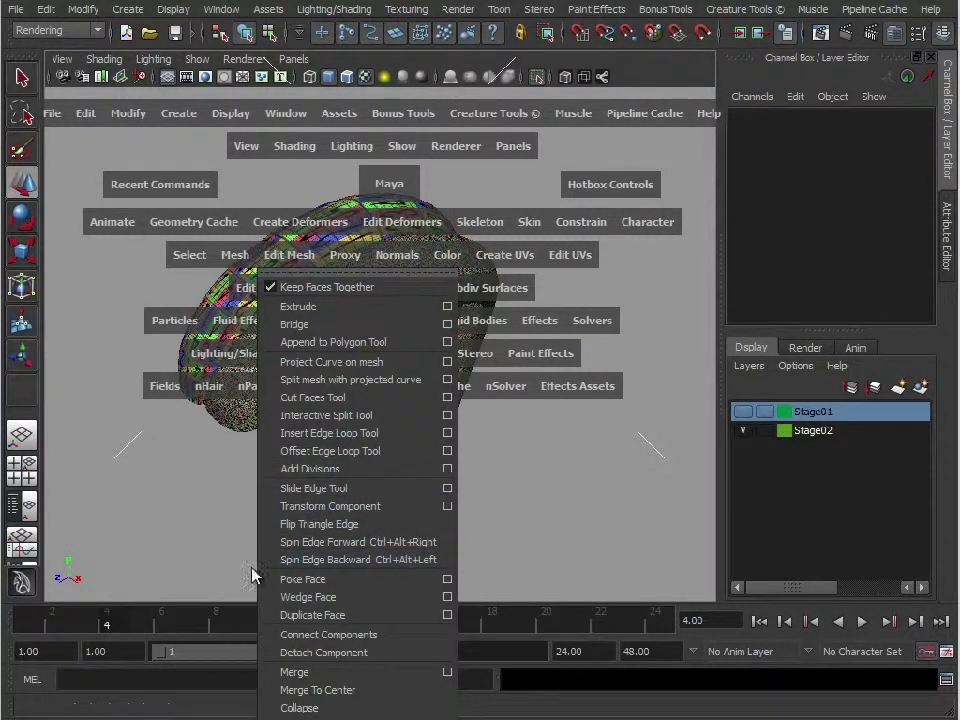
left_click(128, 556)
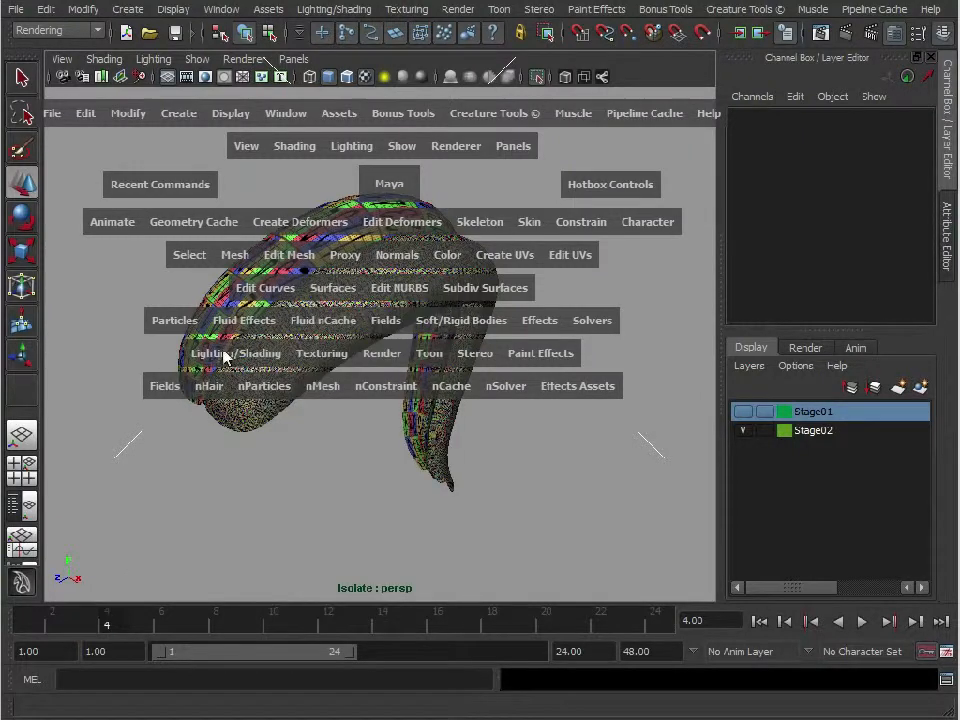
key("space")
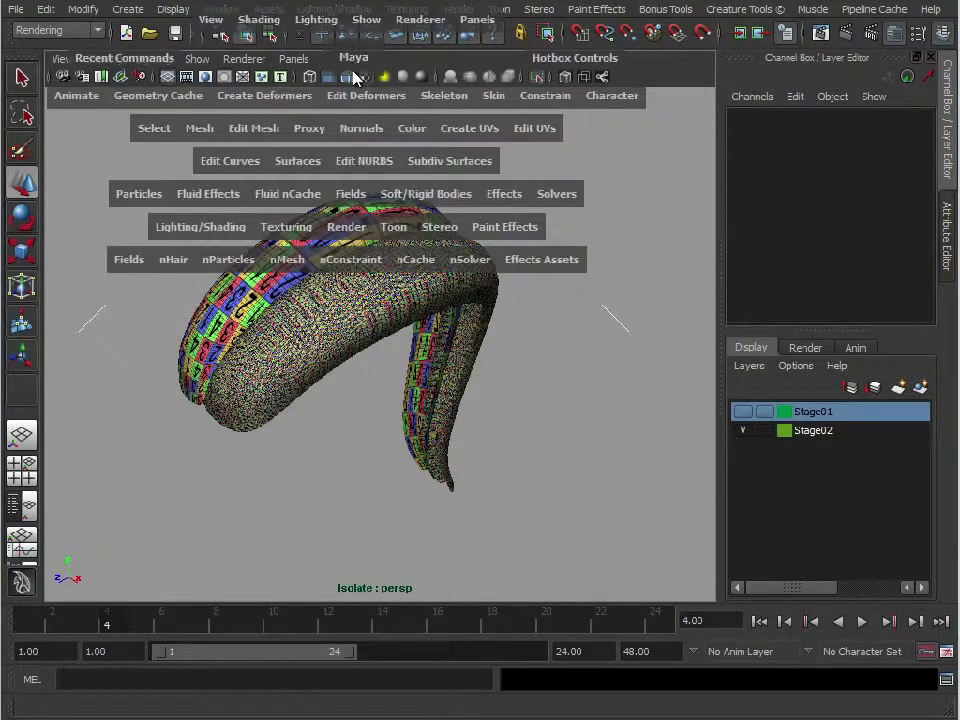
left_click(205, 132)
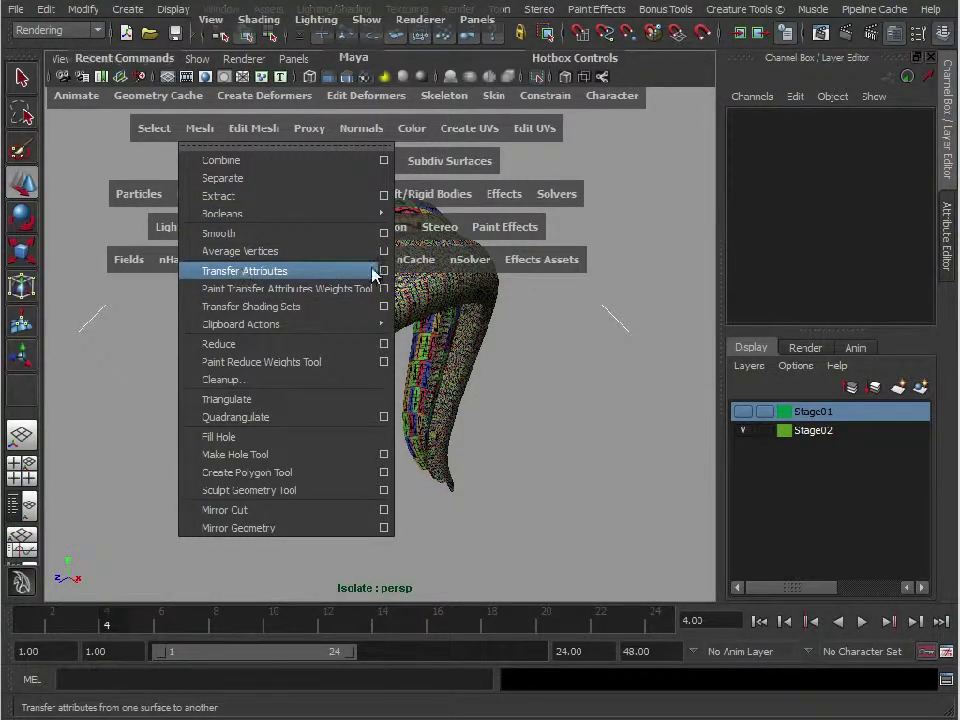
left_click(385, 272)
left_click_drag(423, 163, 654, 26)
left_click_drag(318, 313, 259, 300, "alt")
right_click_drag(259, 300, 248, 296, "alt")
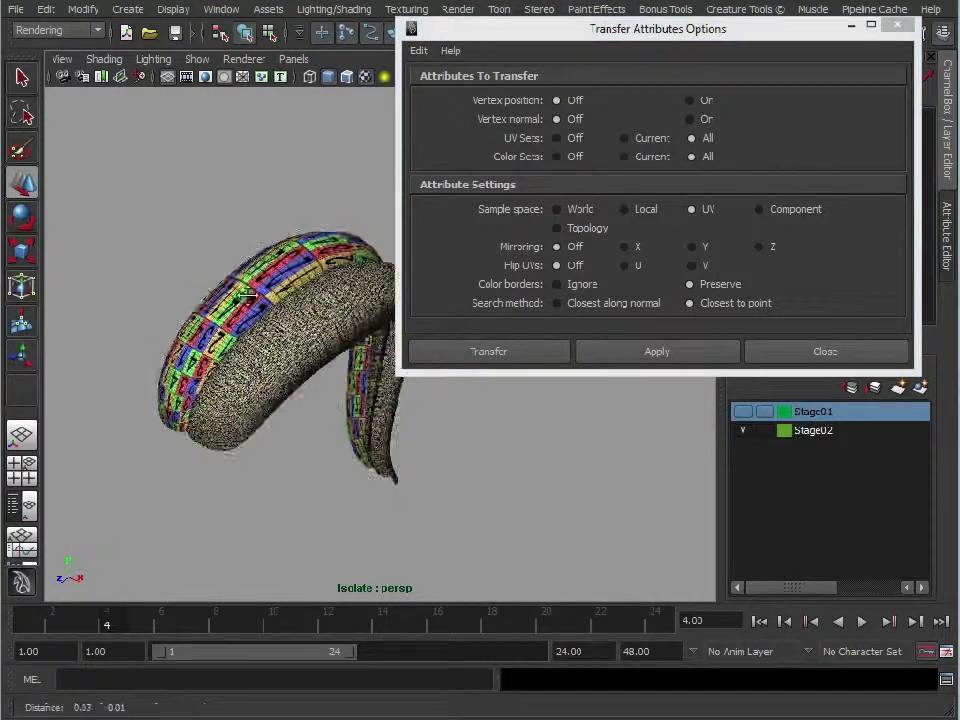
middle_click_drag(248, 296, 212, 302, "alt")
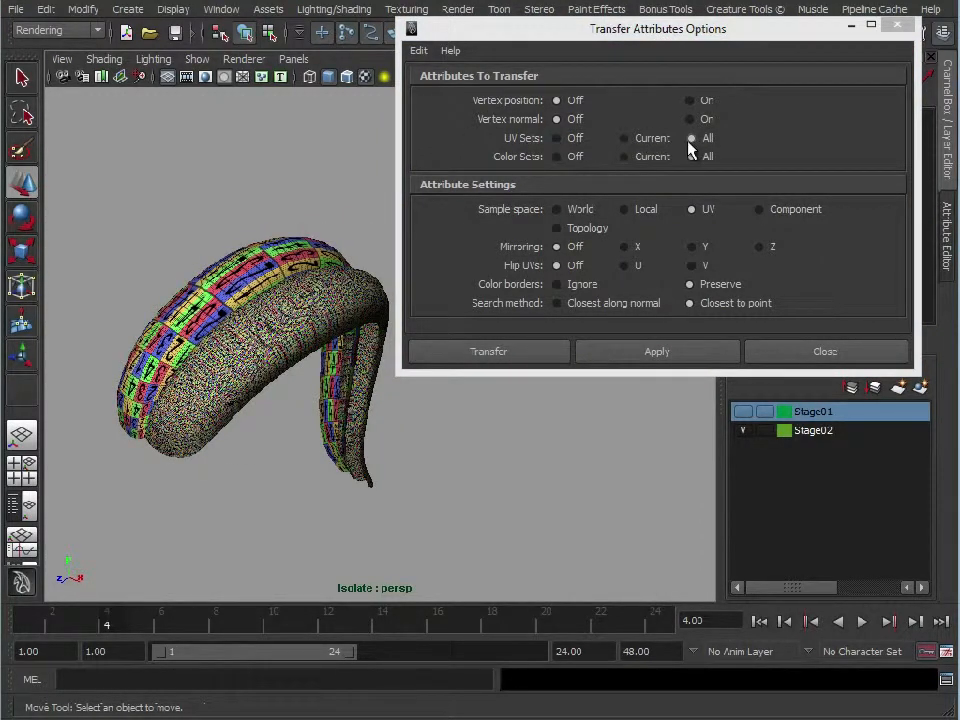
left_click(585, 234)
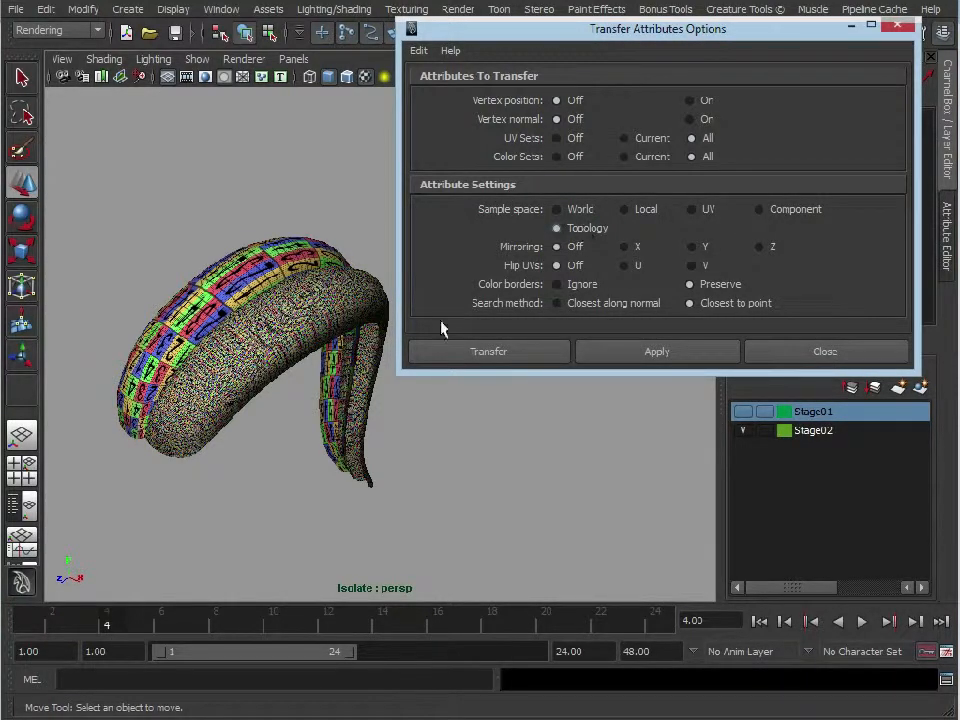
Step: Transfer all UV and color sets from the cleanly mapped hair strand to the unitized outer strand, and close the transfer options
left_click(253, 280)
left_click(281, 319, "shift")
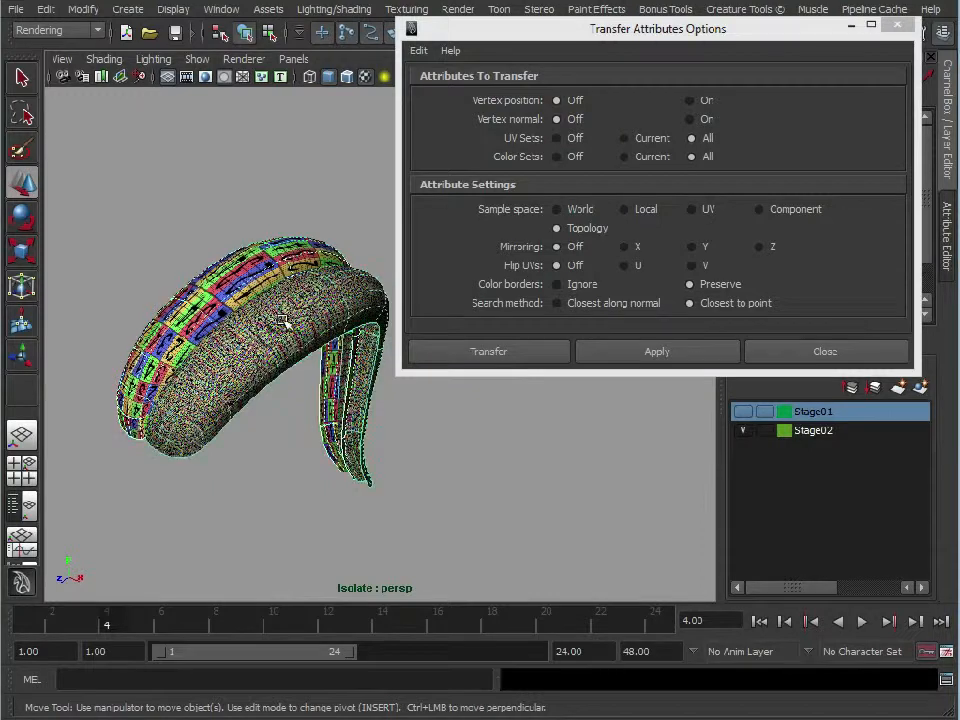
left_click(660, 352)
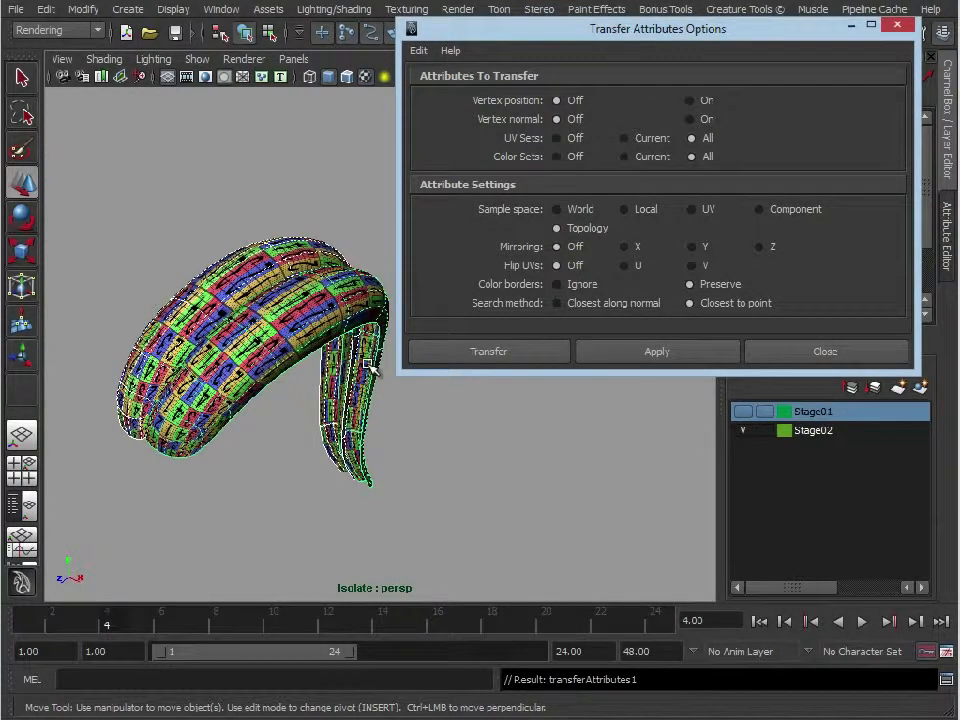
left_click(340, 312)
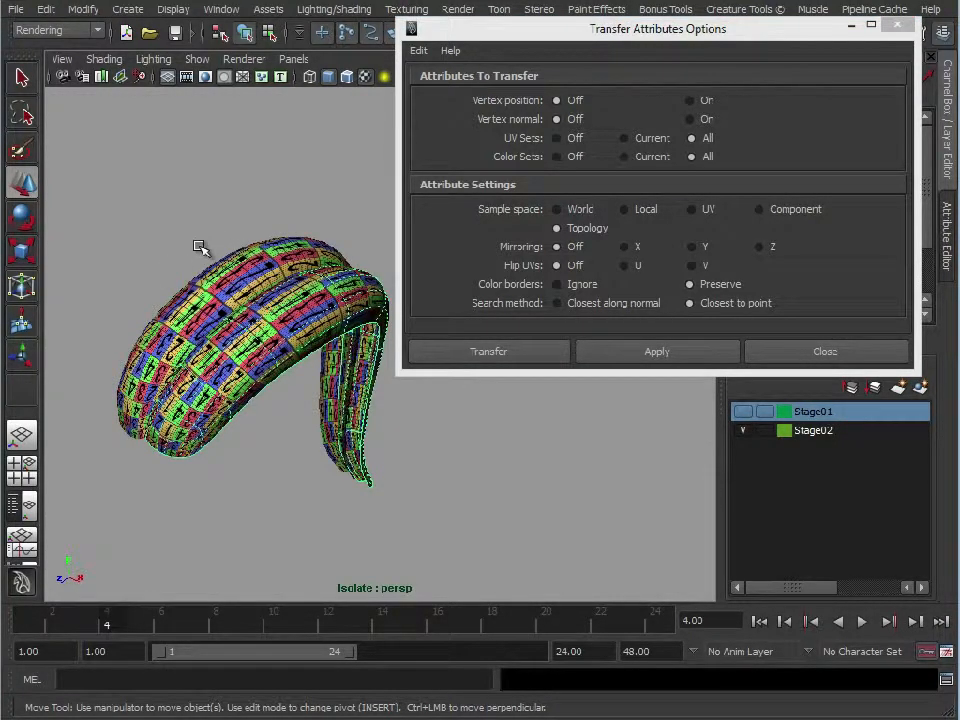
left_click(204, 280)
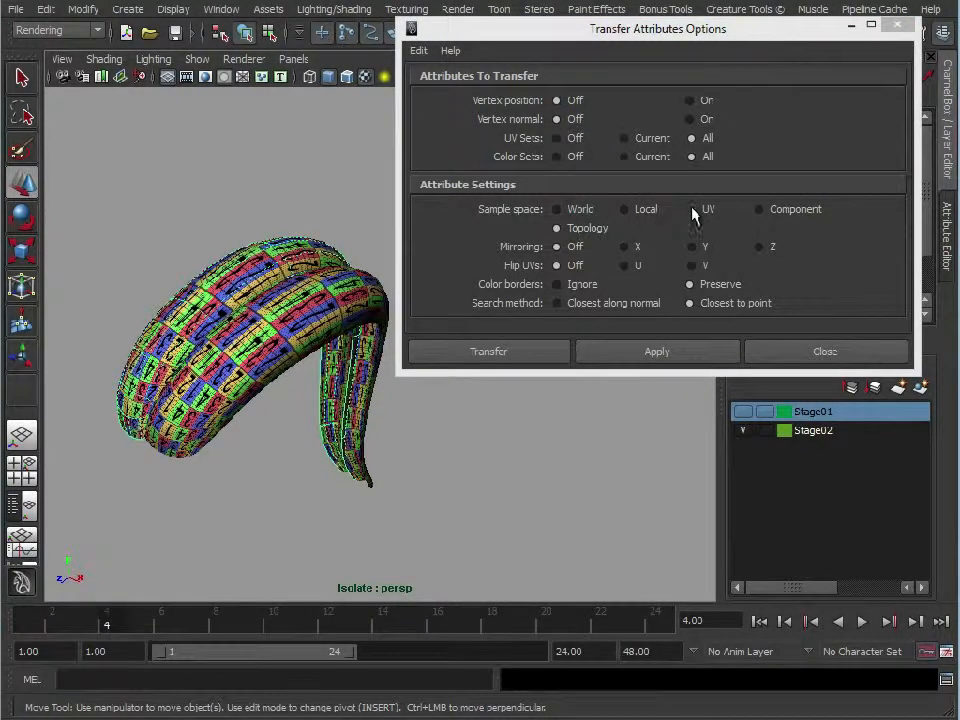
left_click(757, 211)
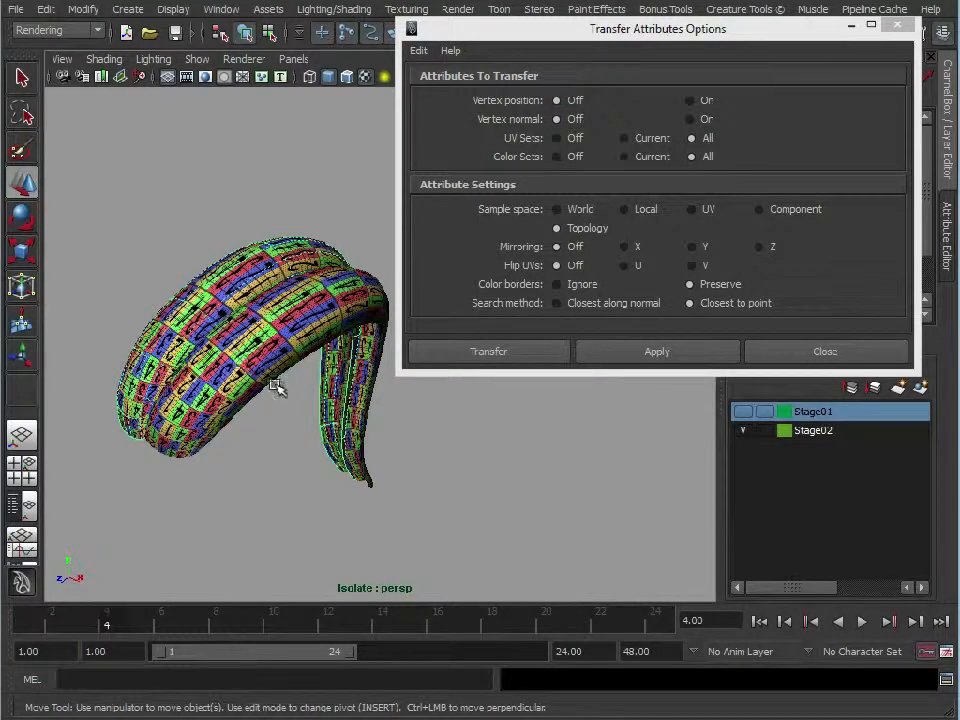
left_click(805, 356)
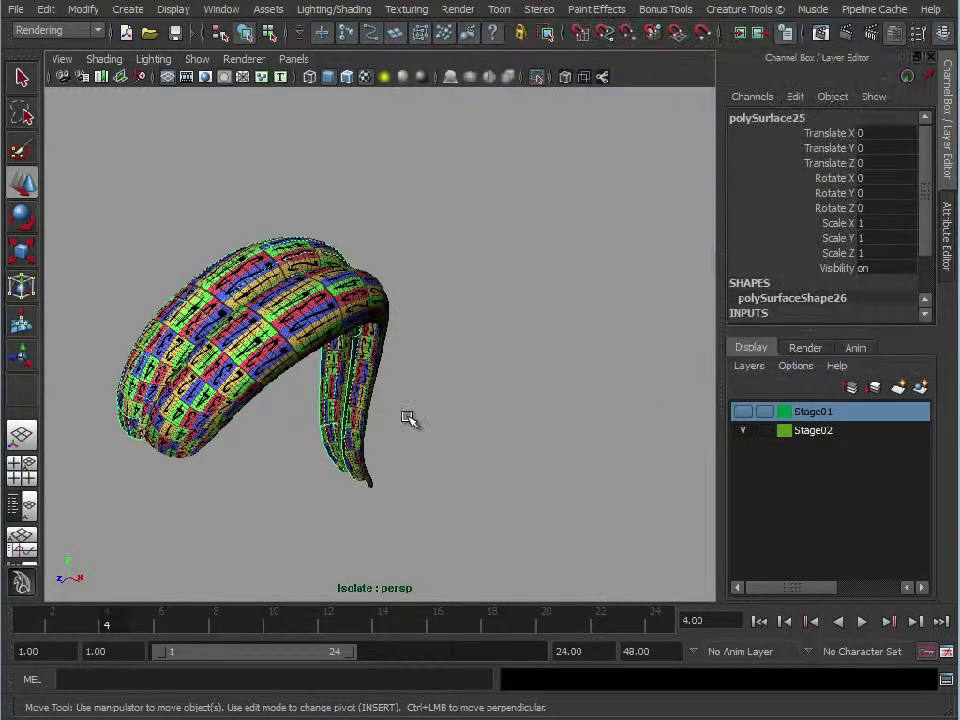
Step: Turn off the isolated view to bring back the whole character
left_click_drag(405, 414, 490, 410, "alt")
right_click_drag(490, 410, 369, 386, "alt")
middle_click_drag(369, 386, 416, 278, "alt")
right_click_drag(416, 278, 277, 299, "alt")
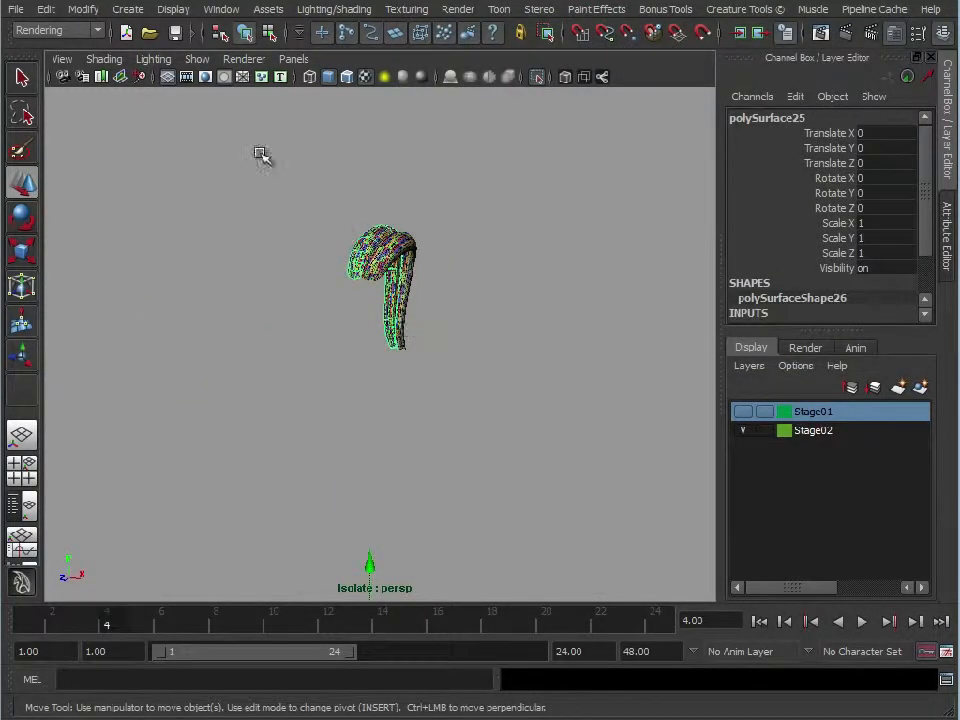
left_click(201, 59)
mouse_move(207, 92)
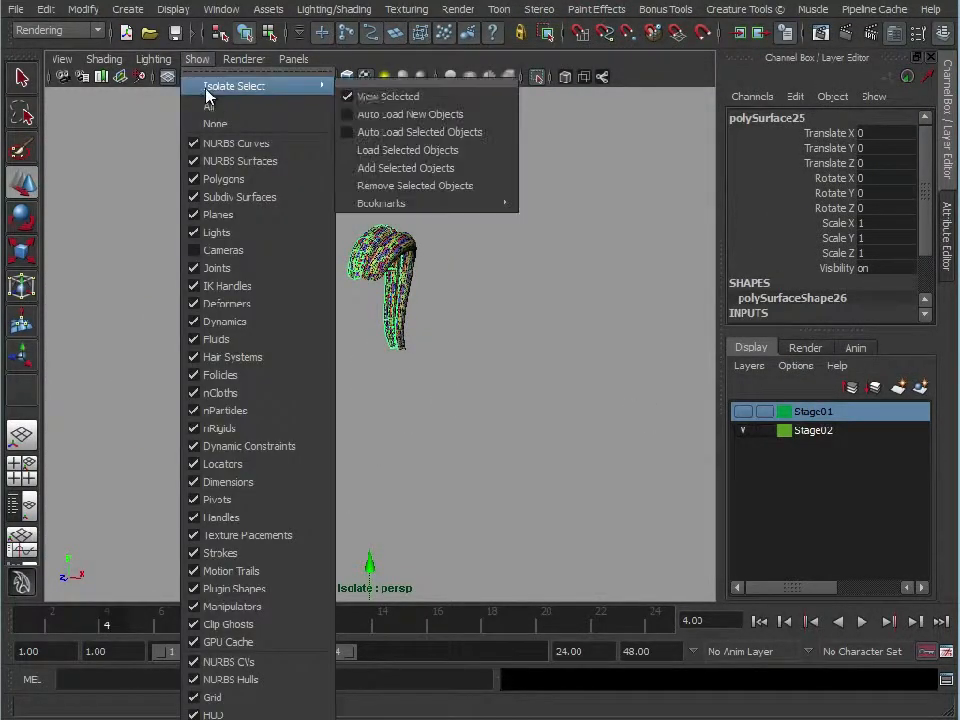
left_click(389, 98)
Step: Examine the checker map over the character's full body and hair from several angles
mouse_move(513, 366)
left_mouse_down("alt")
mouse_move(536, 369)
mouse_move(496, 362)
left_mouse_up("alt")
right_click_drag(496, 362, 418, 350, "alt")
middle_click_drag(418, 350, 445, 247, "alt")
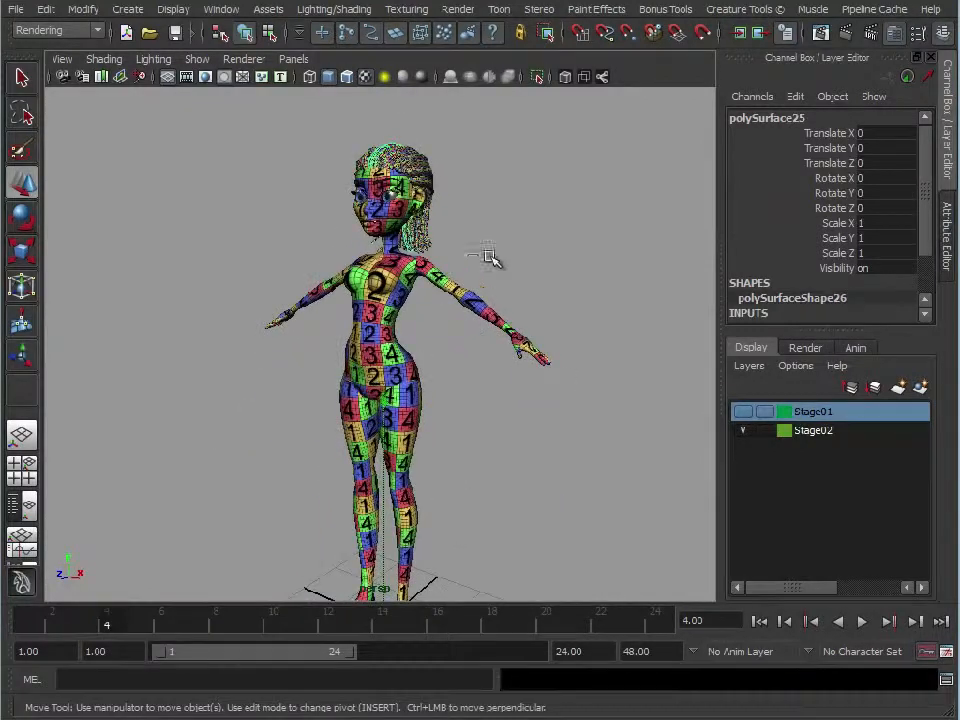
left_click(491, 257)
left_click_drag(420, 243, 488, 255, "alt")
left_click(396, 288)
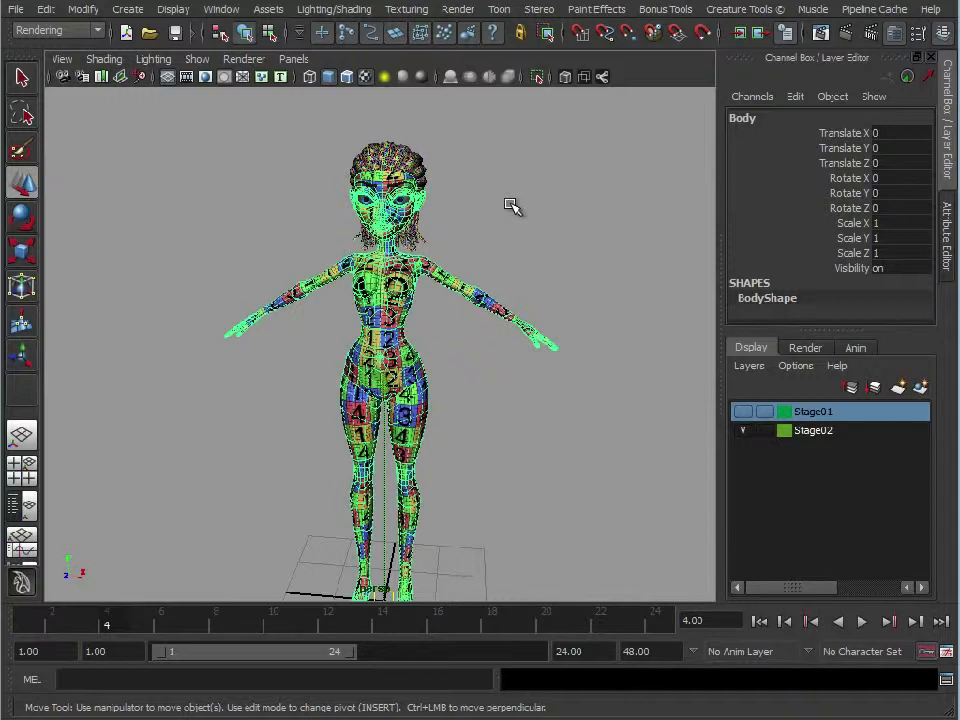
left_click(561, 467)
left_click_drag(561, 467, 530, 480, "alt")
right_click_drag(530, 480, 434, 432, "alt")
middle_click_drag(434, 432, 431, 396, "alt")
right_click_drag(431, 396, 473, 388, "alt")
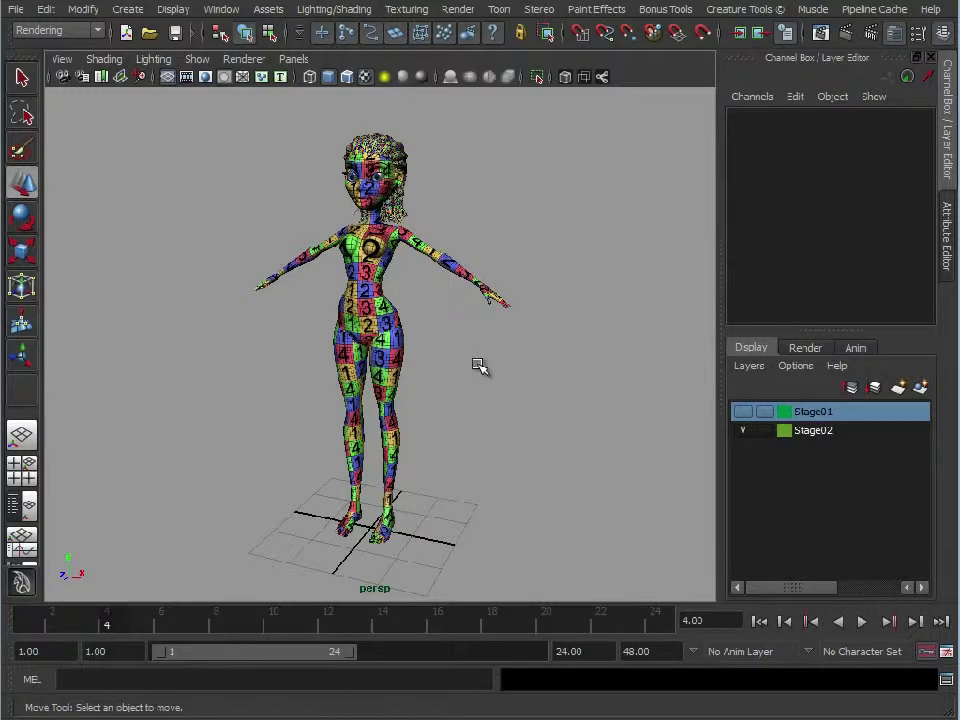
mouse_move(560, 390)
left_mouse_down("alt")
mouse_move(568, 392)
mouse_move(418, 388)
mouse_move(570, 392)
left_mouse_up("alt")
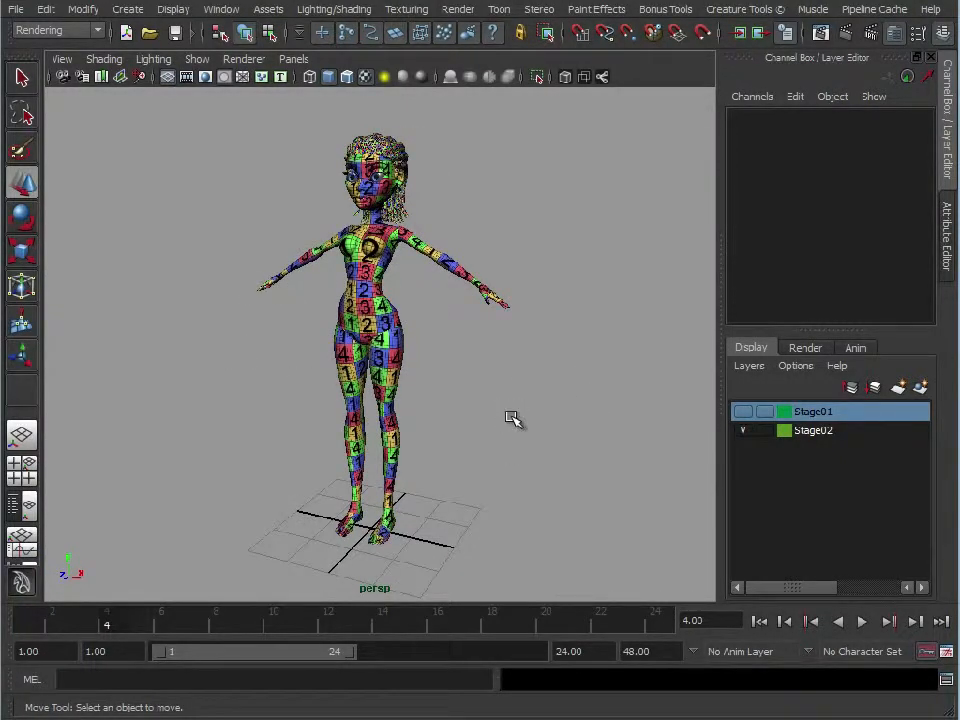